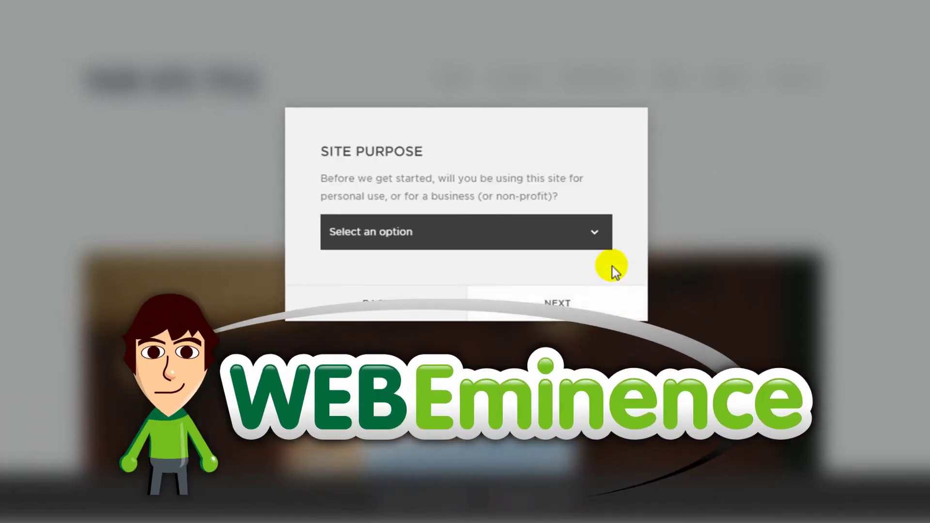
# Choose Business as the new site's purpose and continue
pyautogui.click(603, 234)
pyautogui.click(566, 266)
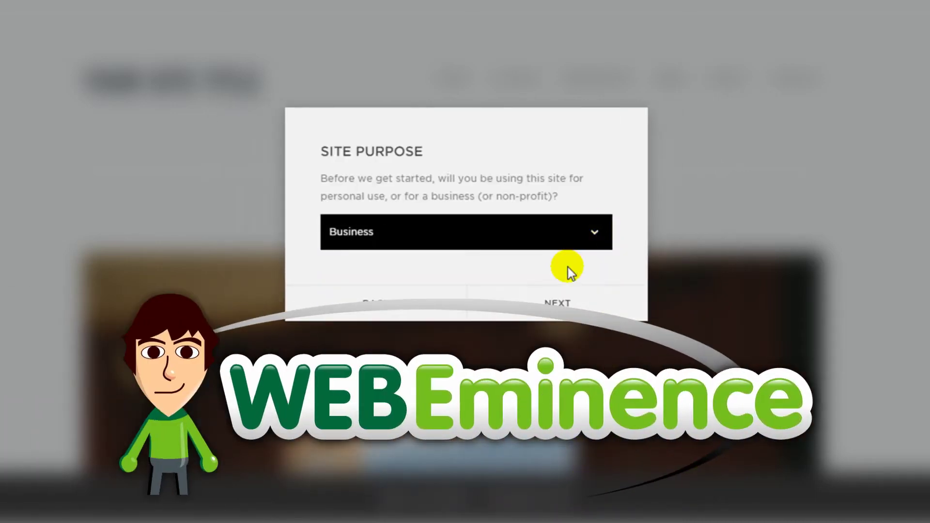
pyautogui.click(572, 303)
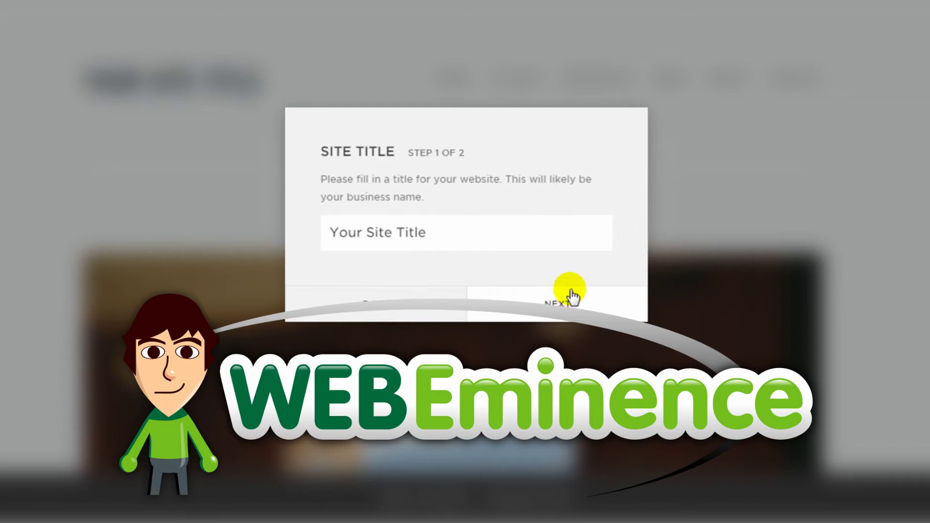
# Title the site 'Web Eminence' and continue to the business information step
pyautogui.click(542, 231)
pyautogui.write('Wwe')
pyautogui.press('BackSpace')
pyautogui.press('BackSpace')
pyautogui.write('eb')
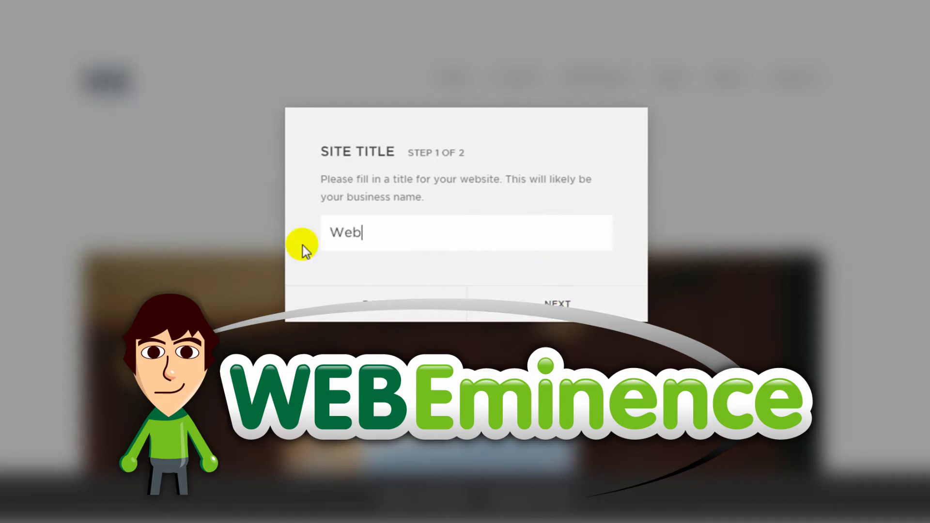
pyautogui.write(' Eminence')
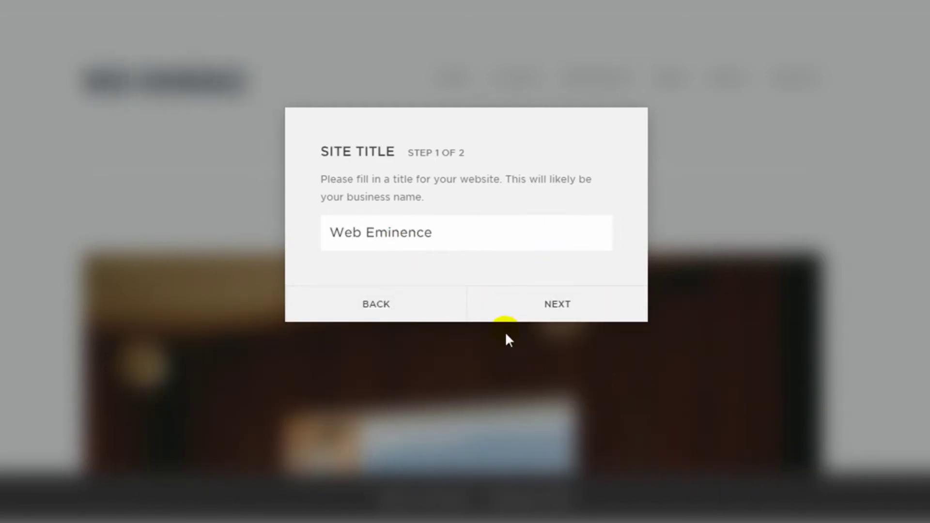
pyautogui.click(544, 314)
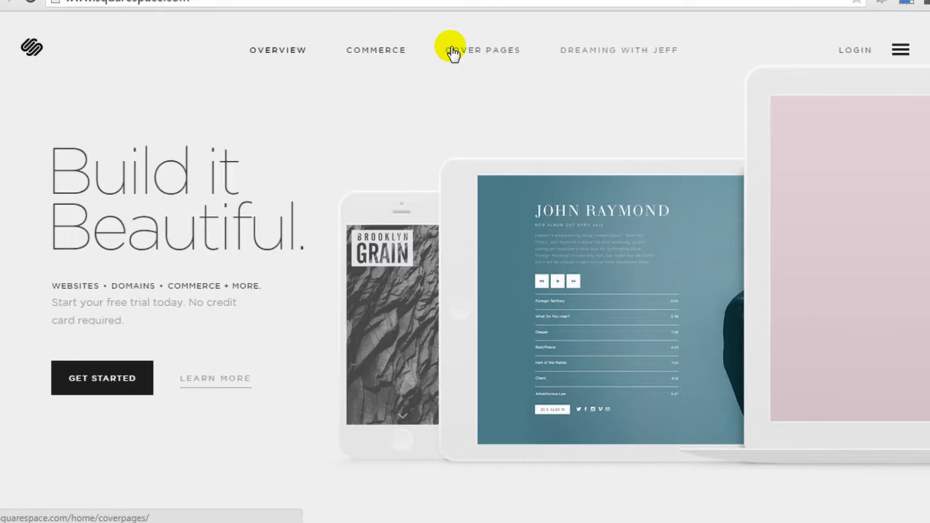
# Browse the Cover Pages marketing page, scrolling down through its introduction
pyautogui.click(495, 52)
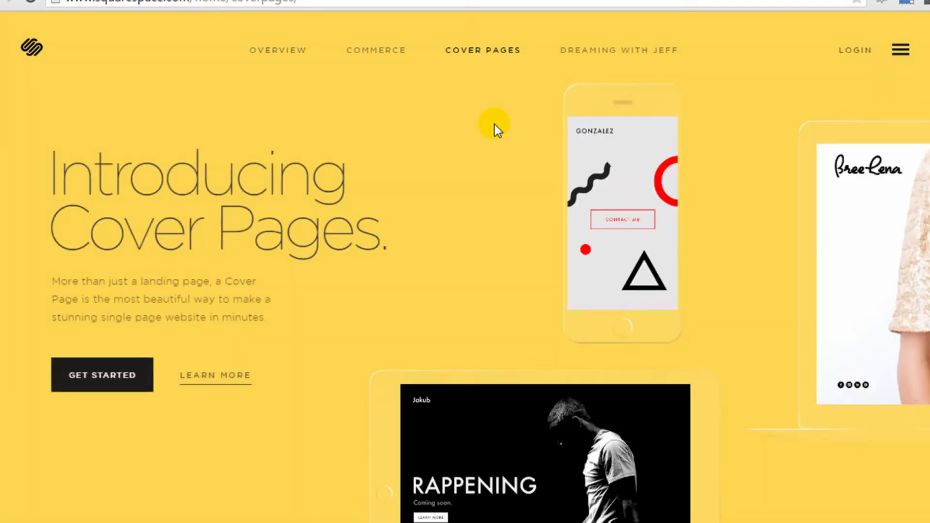
pyautogui.scroll(-10, 466, 262)
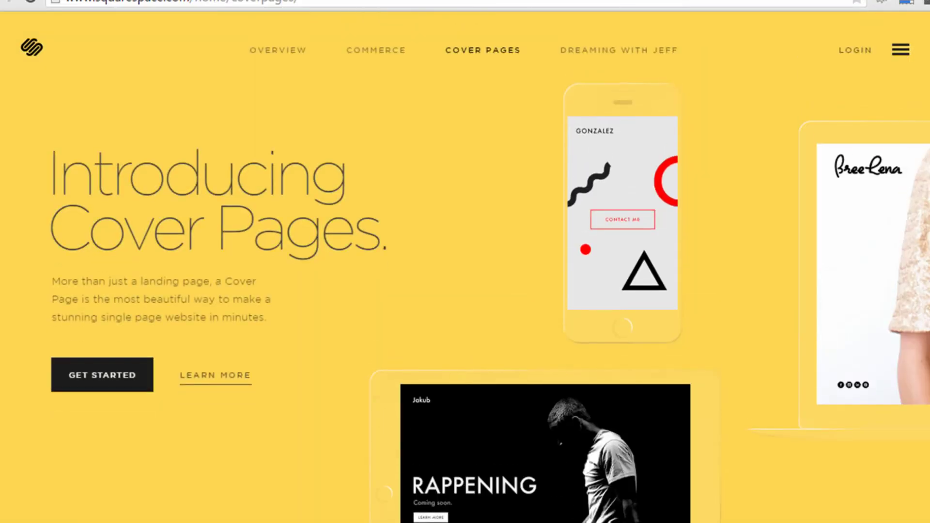
pyautogui.scroll(-5, 465, 261)
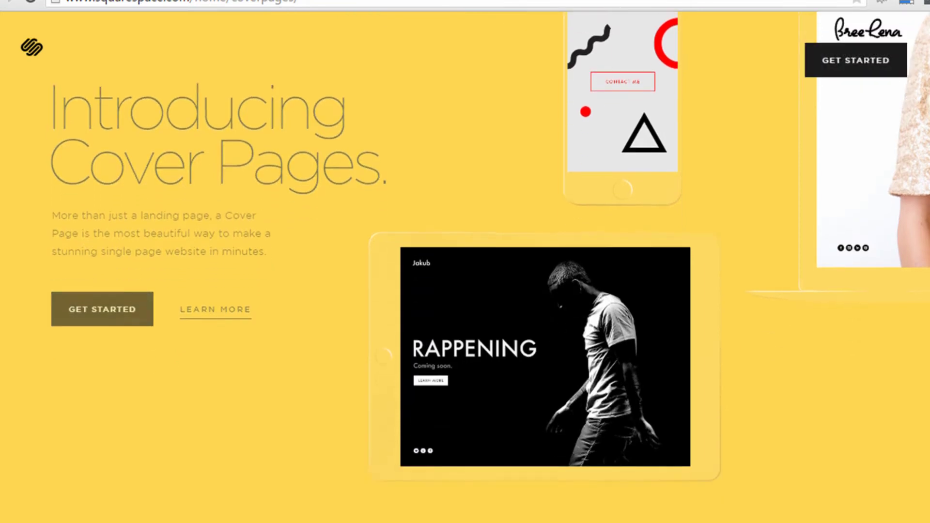
pyautogui.scroll(-8, 466, 261)
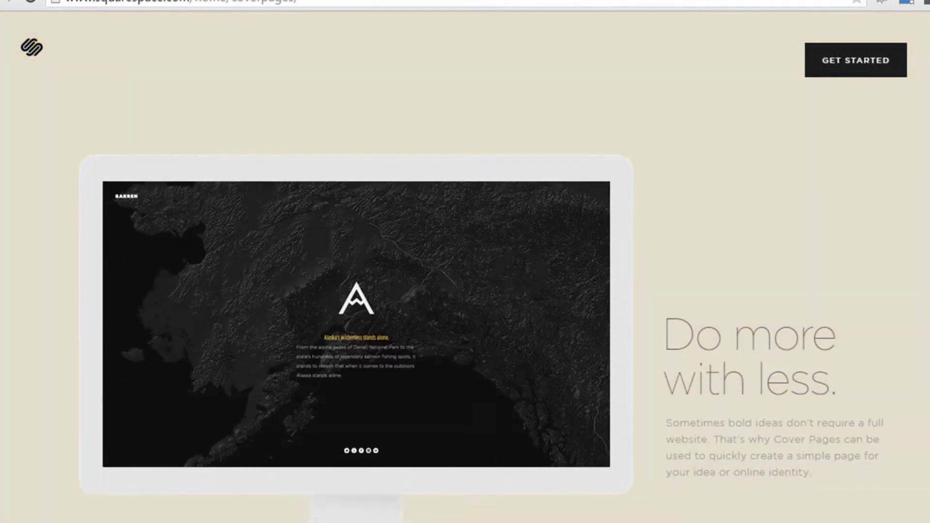
pyautogui.scroll(-5, 466, 262)
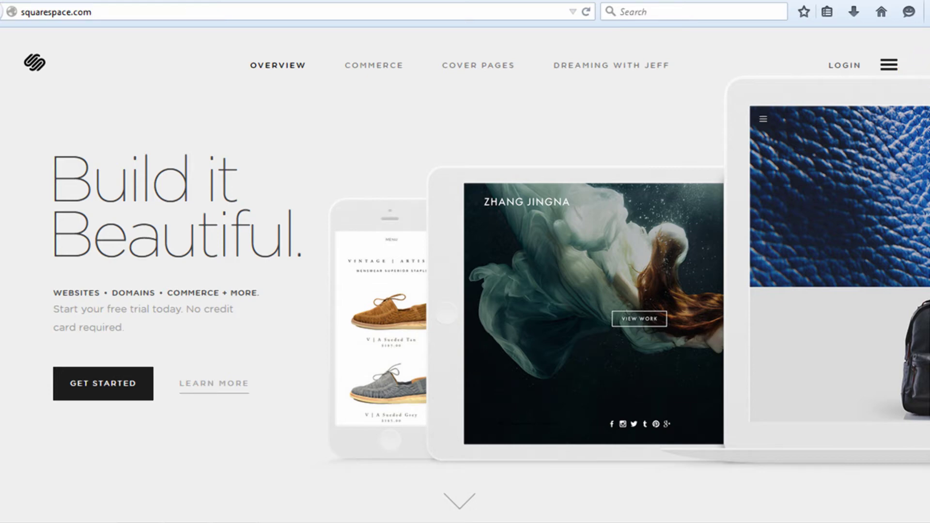
# Scroll down the homepage through the site examples and pricing sections
pyautogui.scroll(-7, 465, 272)
pyautogui.scroll(-4, 465, 271)
pyautogui.scroll(-5, 465, 271)
pyautogui.scroll(-10, 466, 272)
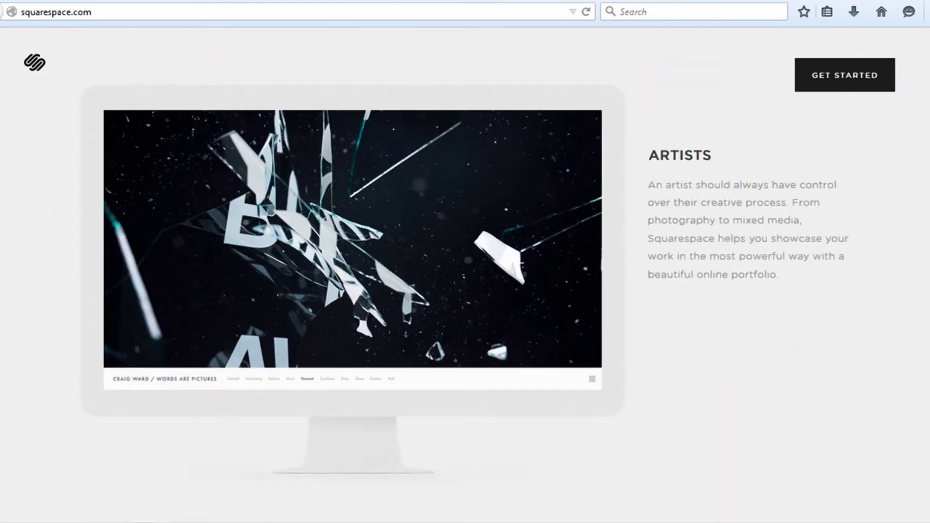
pyautogui.scroll(-10, 465, 271)
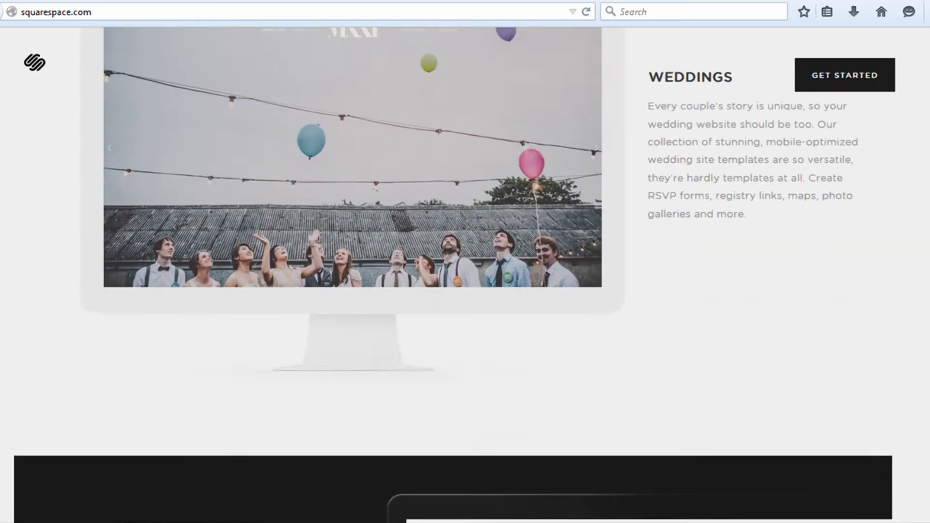
pyautogui.scroll(-5, 465, 272)
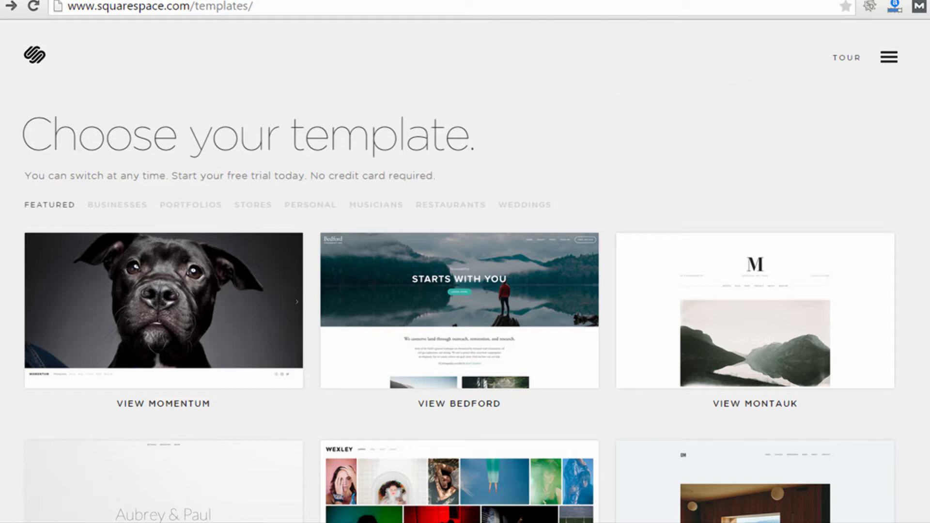
# Scroll through the Featured templates grid, including Momentum, Bedford, Montauk, Aubrey, Wexley and OM
pyautogui.scroll(-2, 460, 279)
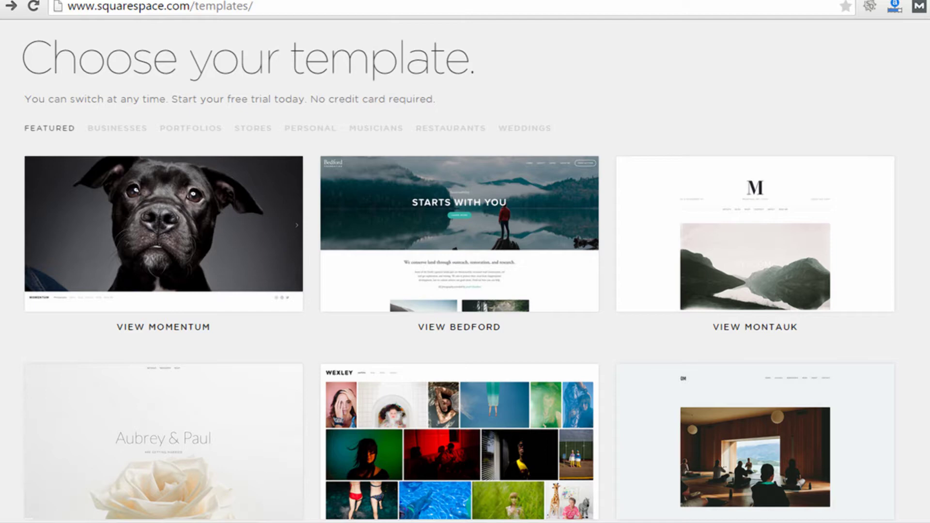
pyautogui.scroll(-1, 458, 276)
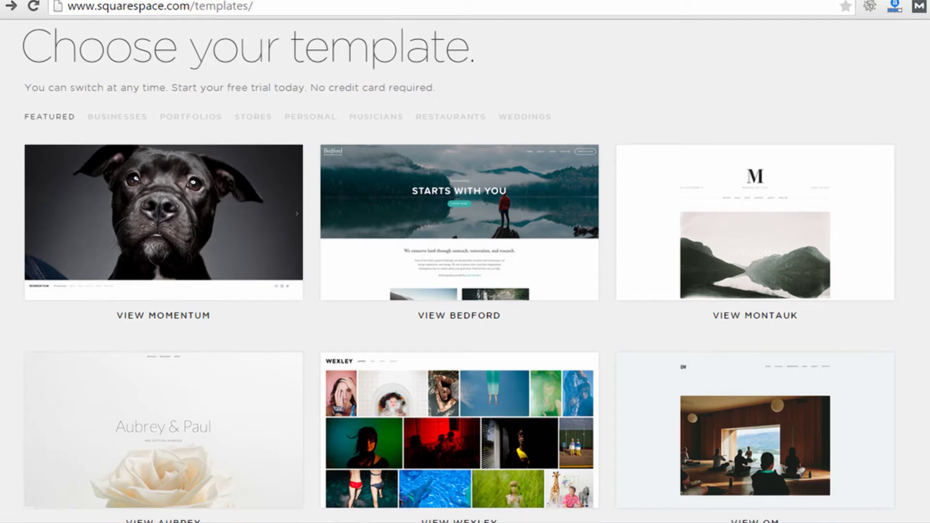
pyautogui.scroll(-2, 458, 272)
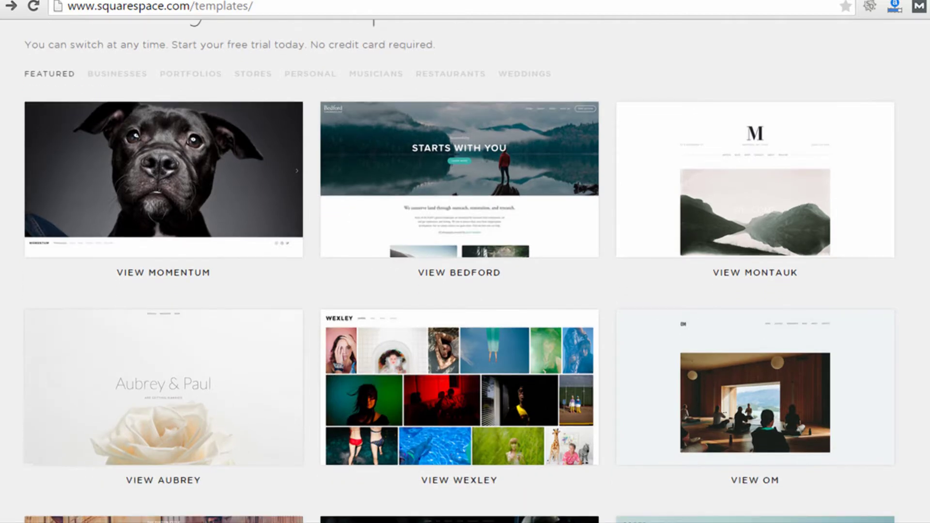
pyautogui.scroll(-5, 458, 272)
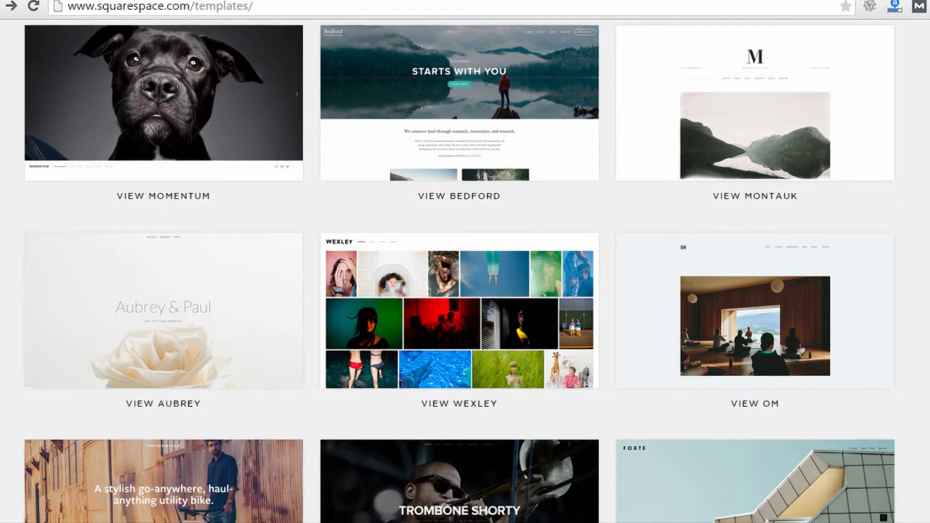
pyautogui.scroll(-2, 458, 271)
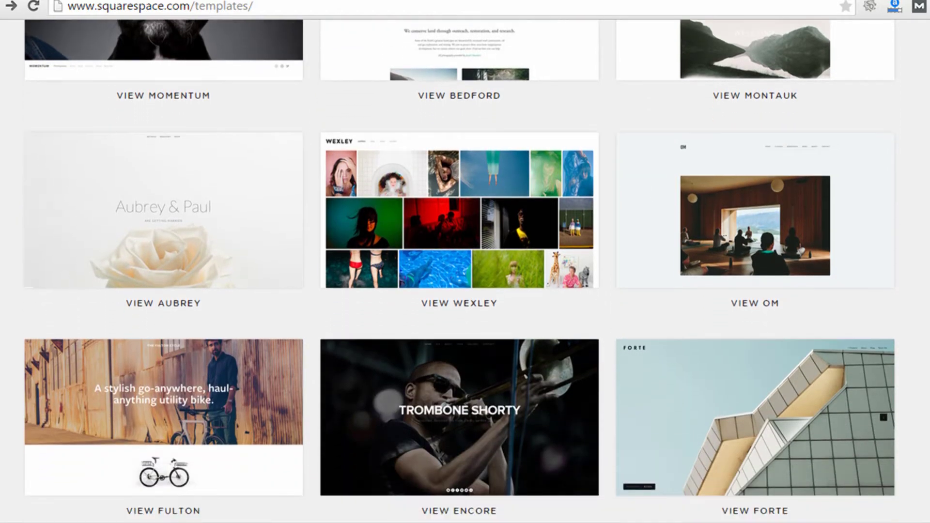
pyautogui.scroll(10, 458, 272)
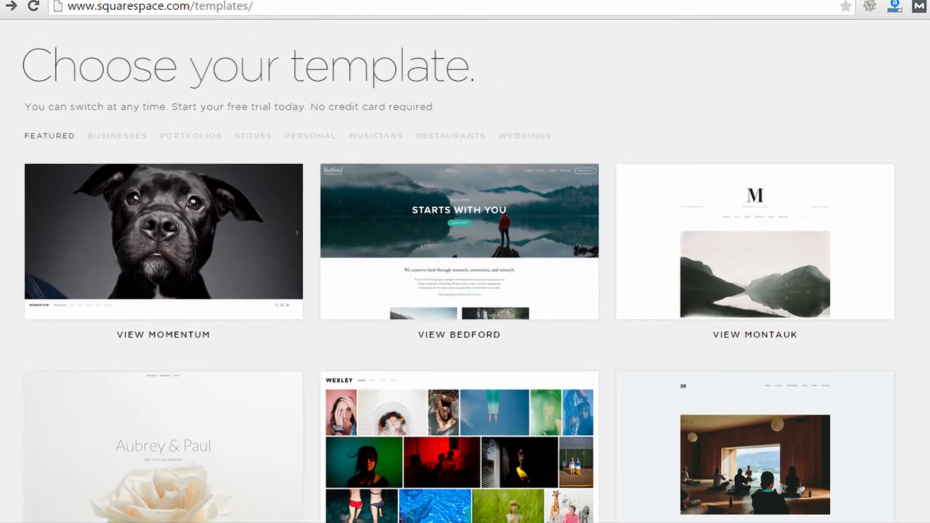
pyautogui.scroll(-3, 458, 272)
pyautogui.scroll(-2, 458, 272)
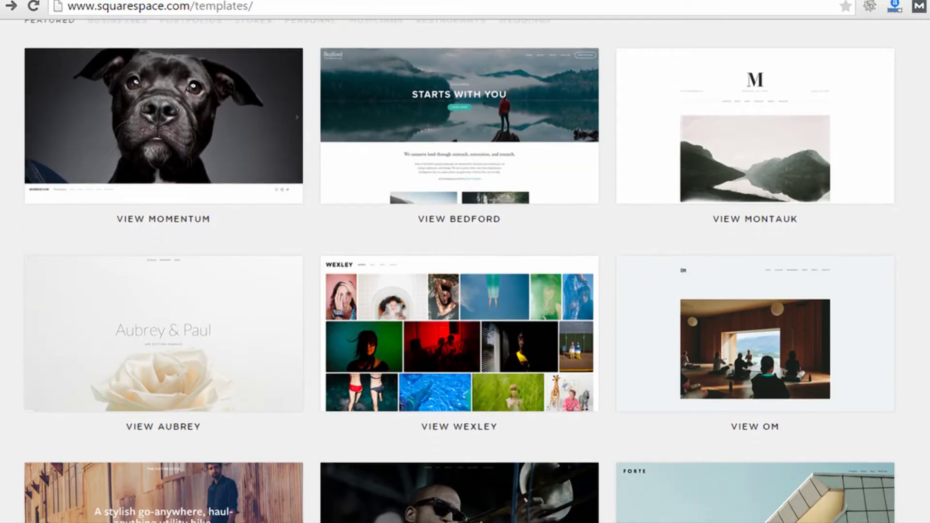
pyautogui.scroll(5, 670, 98)
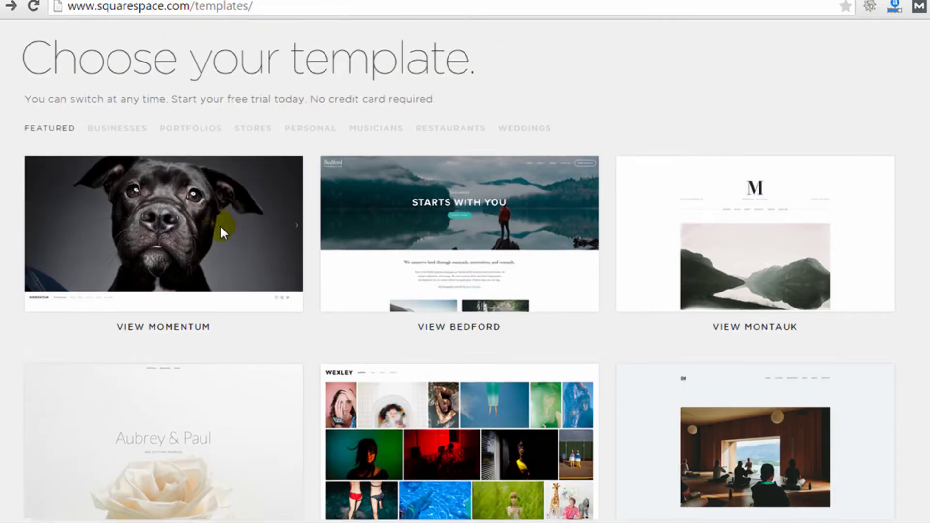
# Open the Momentum template preview and advance its slideshow two photos
pyautogui.click(178, 289)
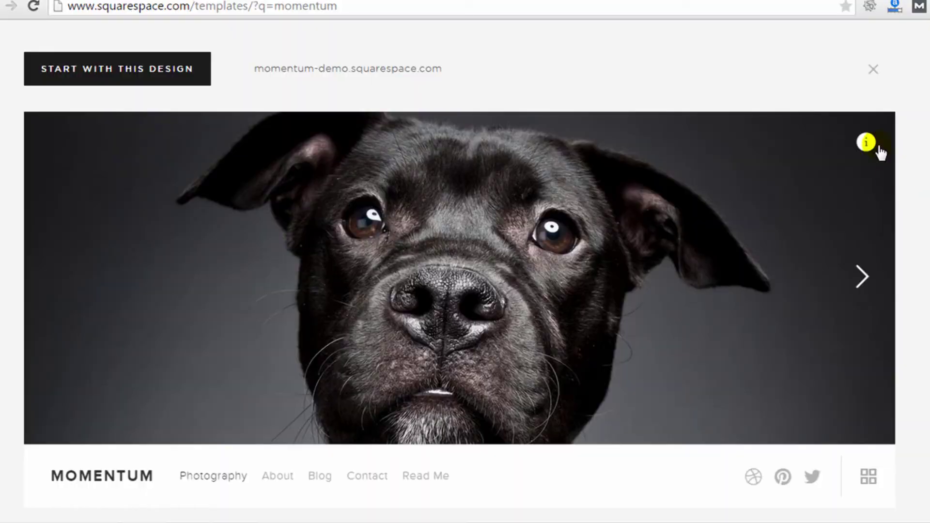
pyautogui.click(861, 278)
pyautogui.click(861, 278)
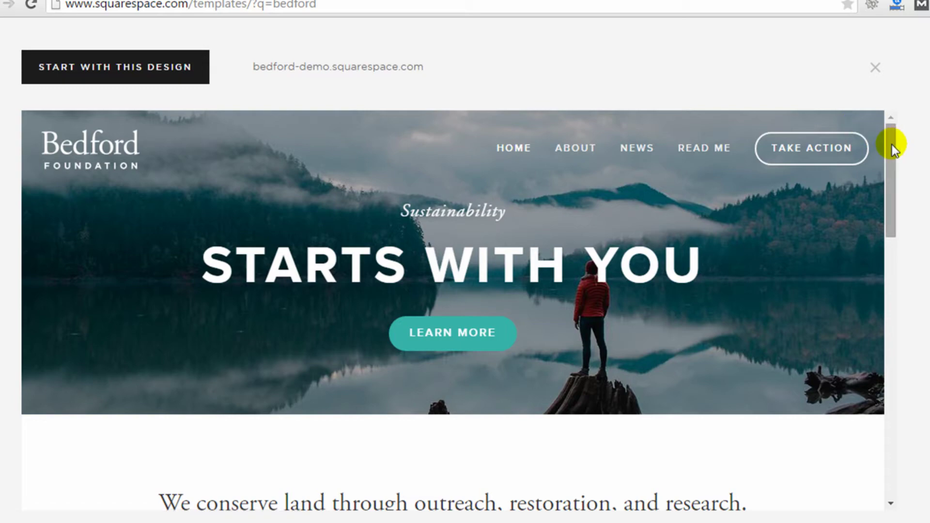
# Browse the Bedford, Wexley and Five previews, then close back to Bedford's details page
pyautogui.moveTo(892, 145); pyautogui.dragTo(916, 131)
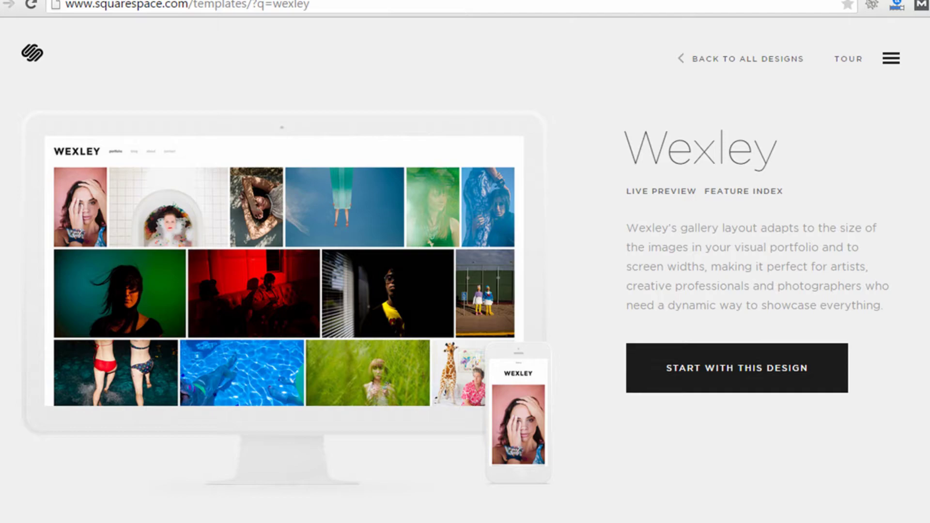
pyautogui.scroll(-8, 465, 262)
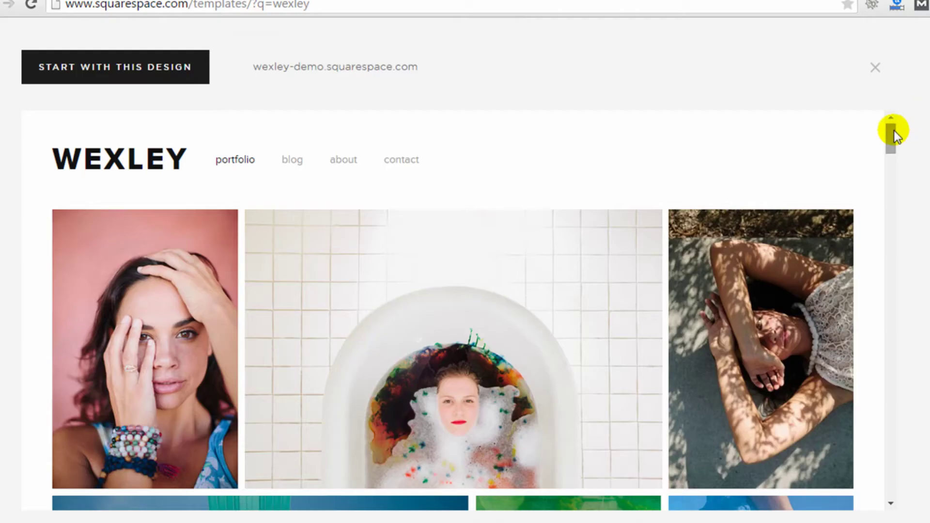
pyautogui.moveTo(894, 131); pyautogui.dragTo(908, 287)
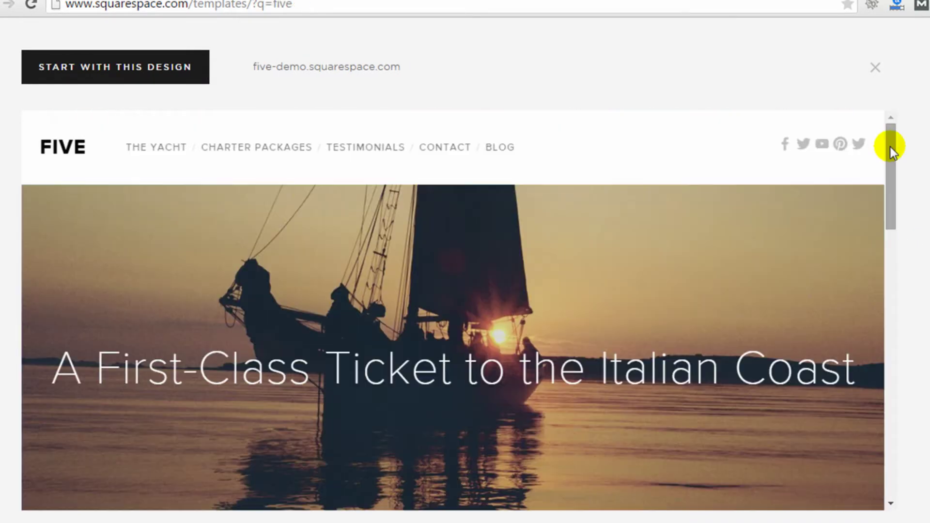
pyautogui.moveTo(890, 147); pyautogui.dragTo(902, 405)
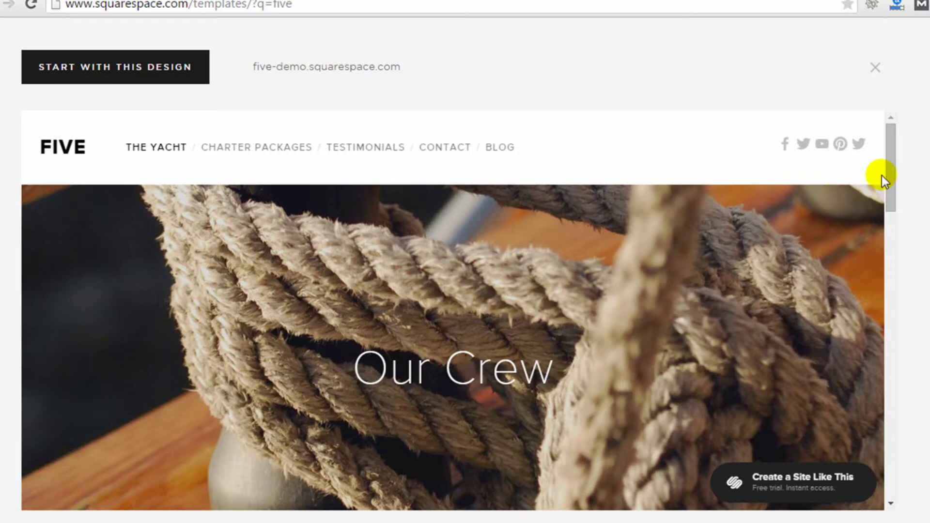
pyautogui.moveTo(889, 165); pyautogui.dragTo(892, 202)
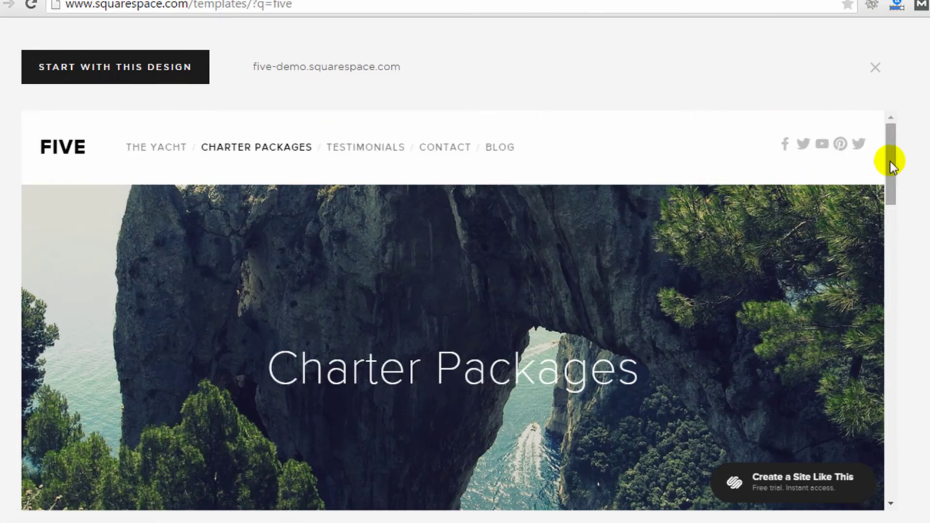
pyautogui.moveTo(890, 162); pyautogui.dragTo(925, 425)
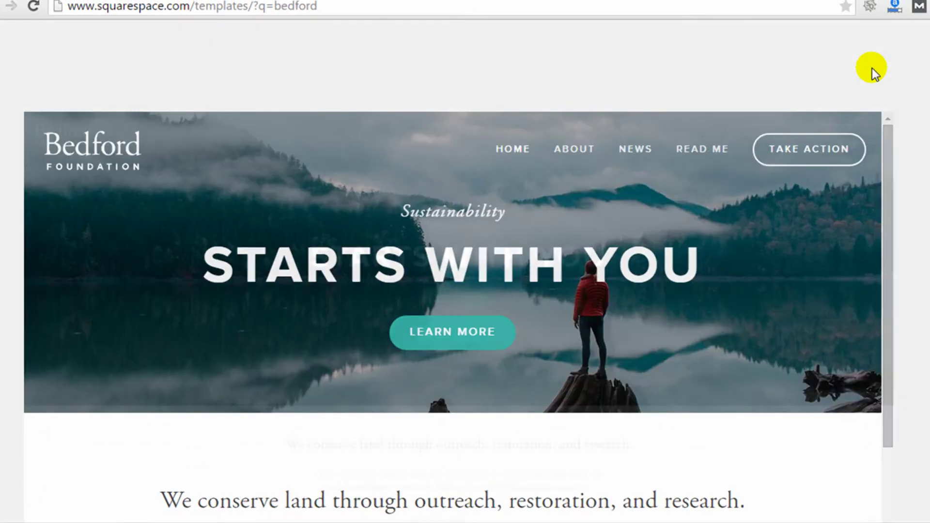
pyautogui.click(874, 68)
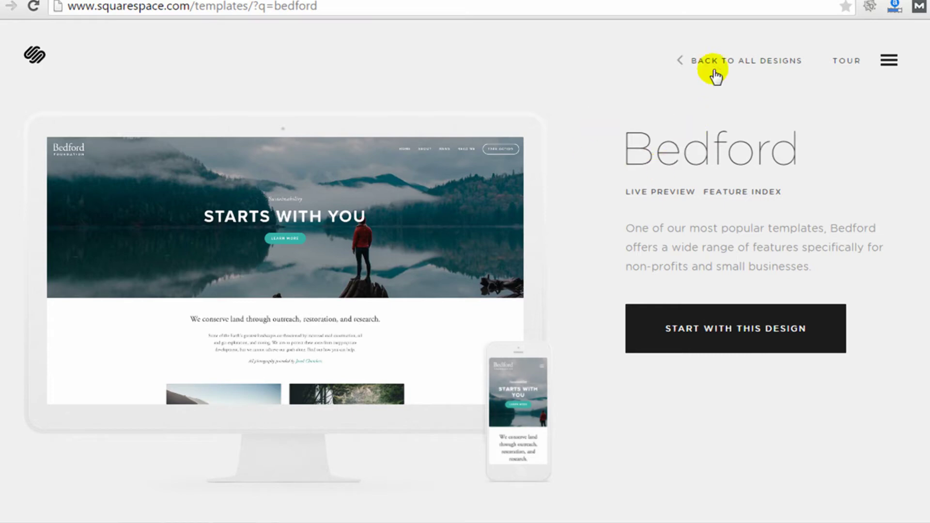
# Return to all designs and view the wedding template's Registry and Details pages
pyautogui.click(714, 71)
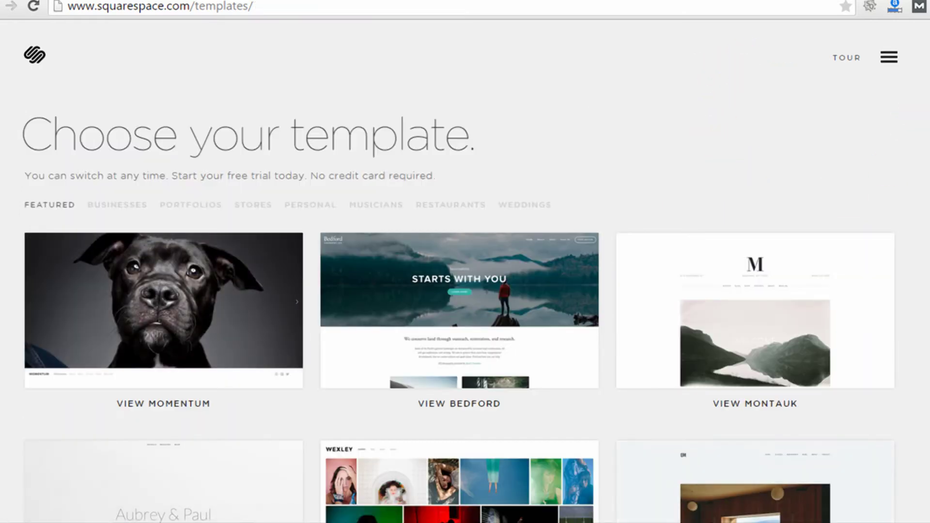
pyautogui.scroll(-2, 465, 290)
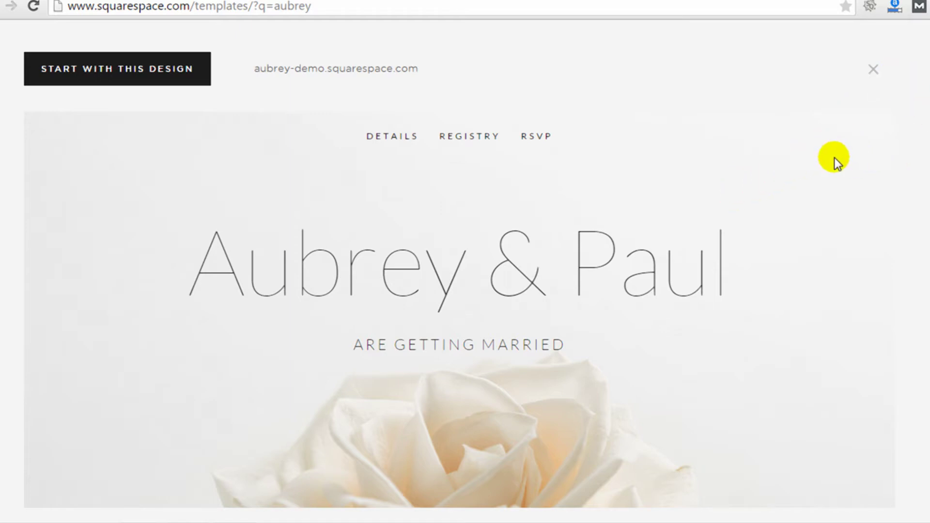
pyautogui.click(478, 141)
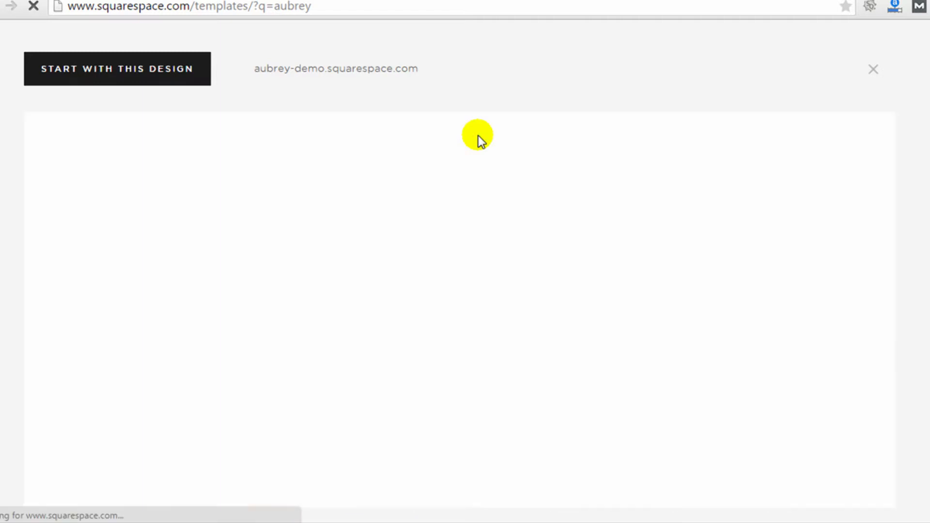
pyautogui.scroll(-10, 515, 176)
pyautogui.scroll(10, 517, 176)
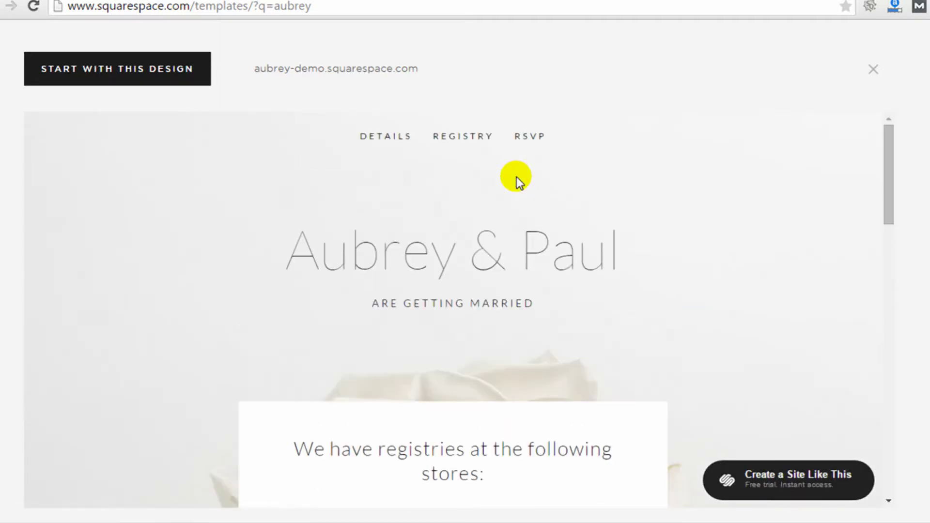
pyautogui.click(402, 139)
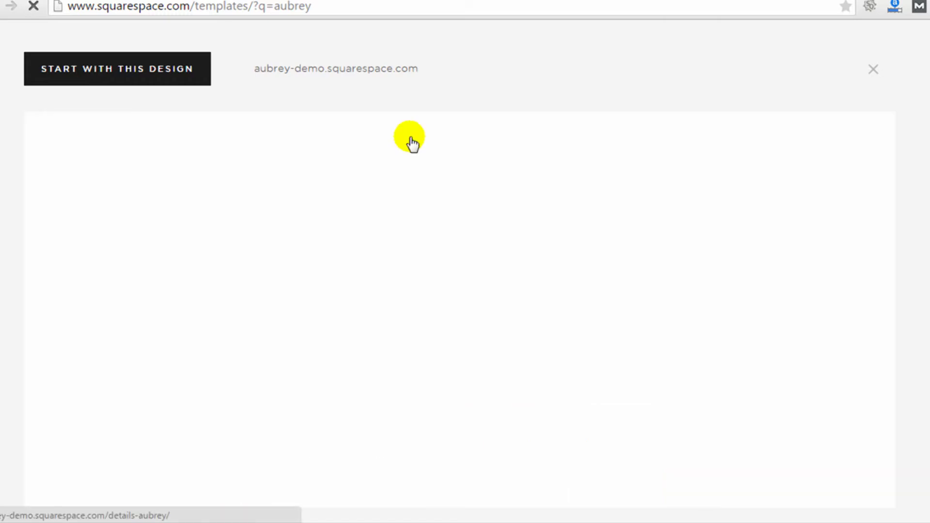
pyautogui.scroll(-5, 551, 218)
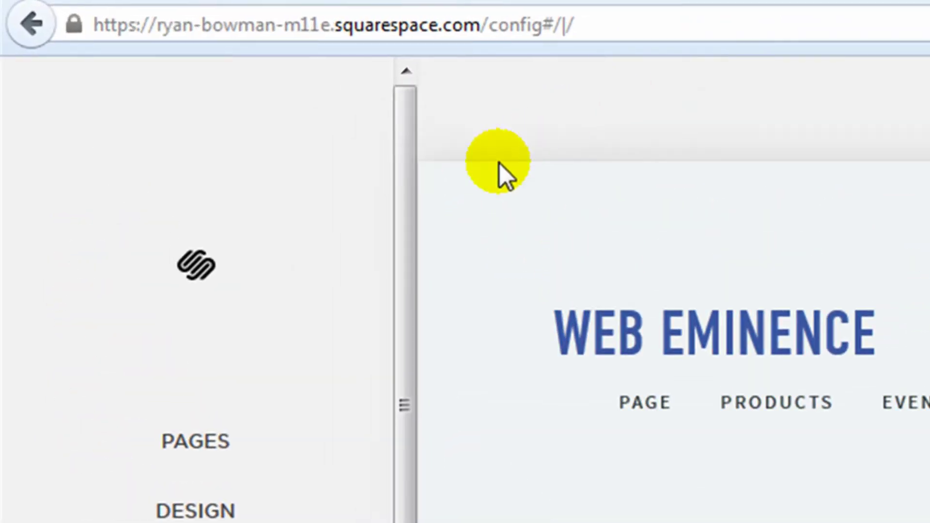
pyautogui.click(435, 114)
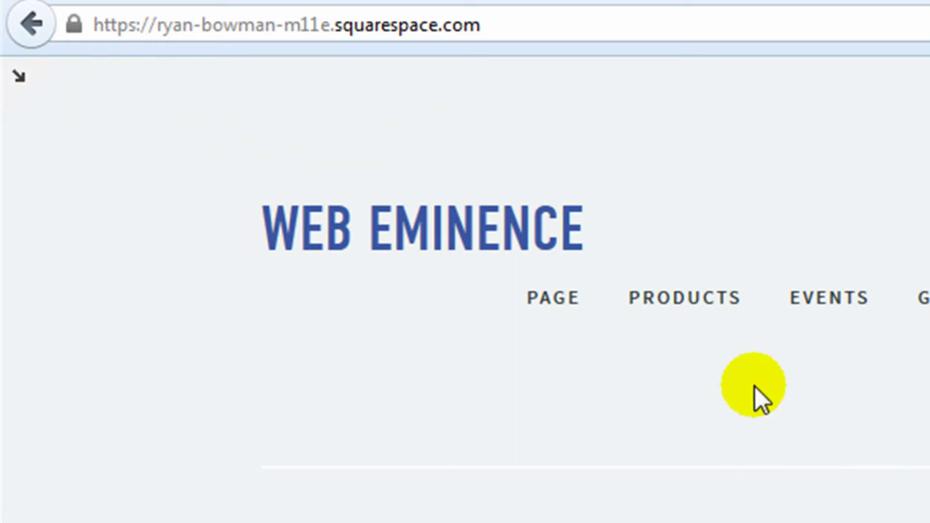
pyautogui.click(18, 79)
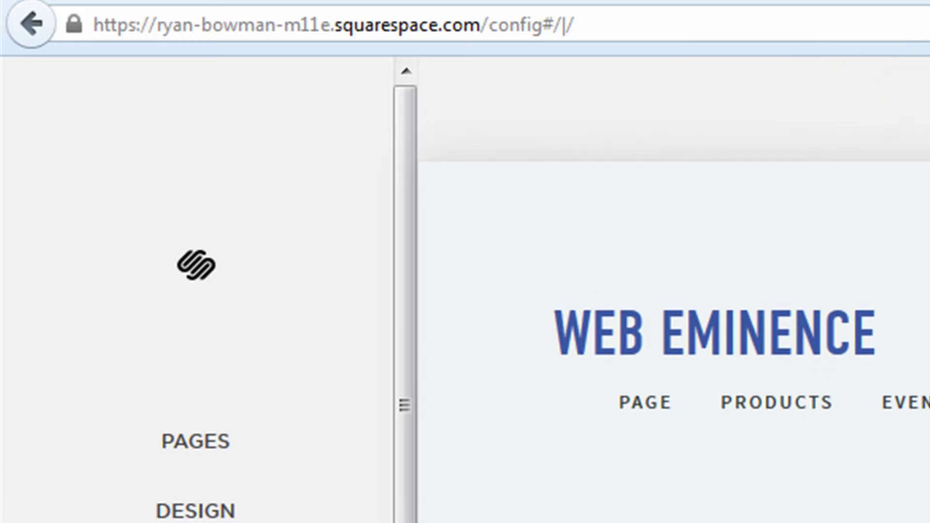
pyautogui.click(567, 74)
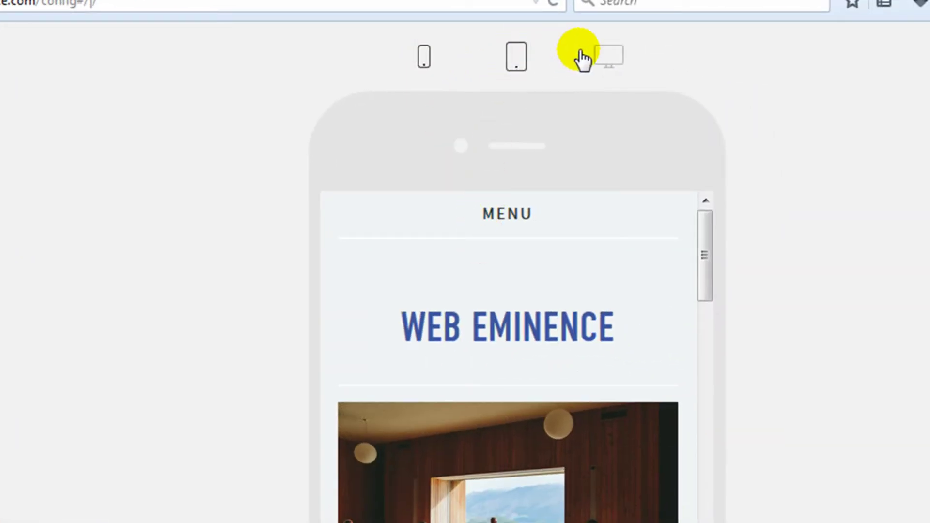
pyautogui.click(607, 58)
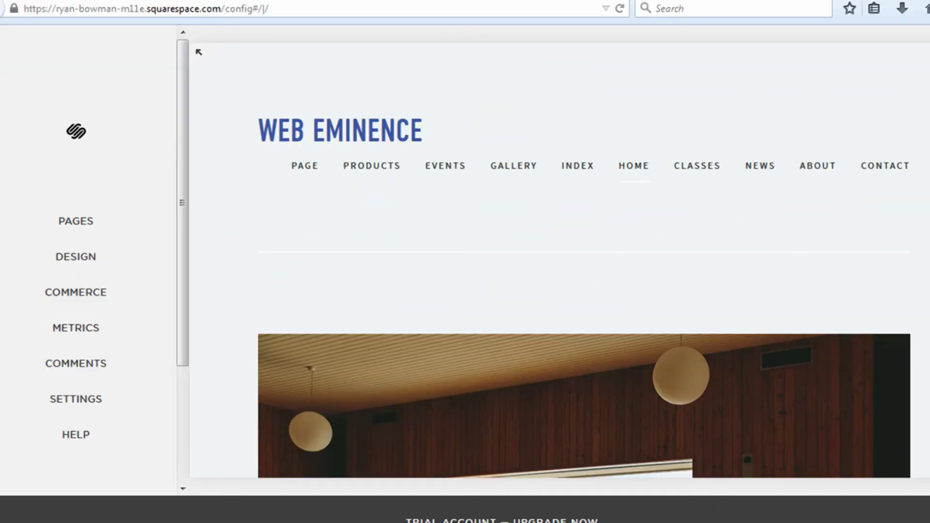
pyautogui.scroll(-6, 584, 262)
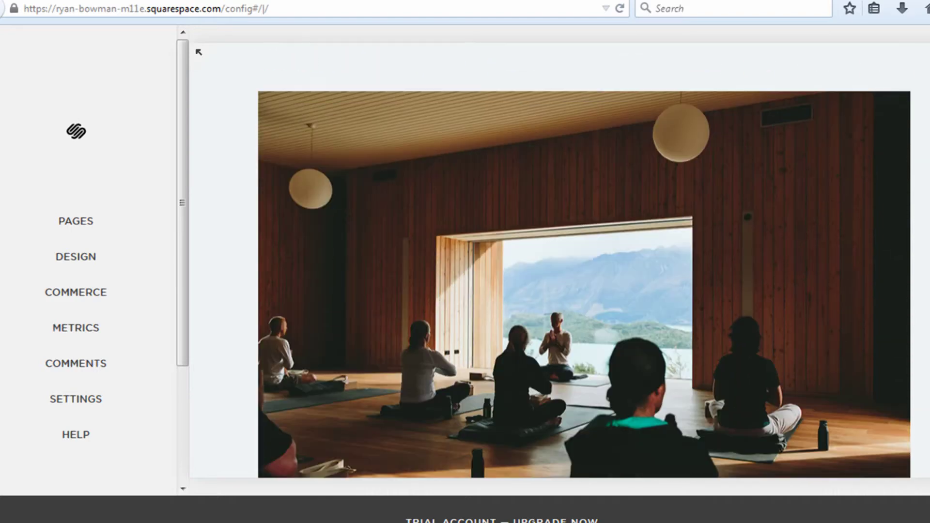
pyautogui.scroll(-8, 199, 52)
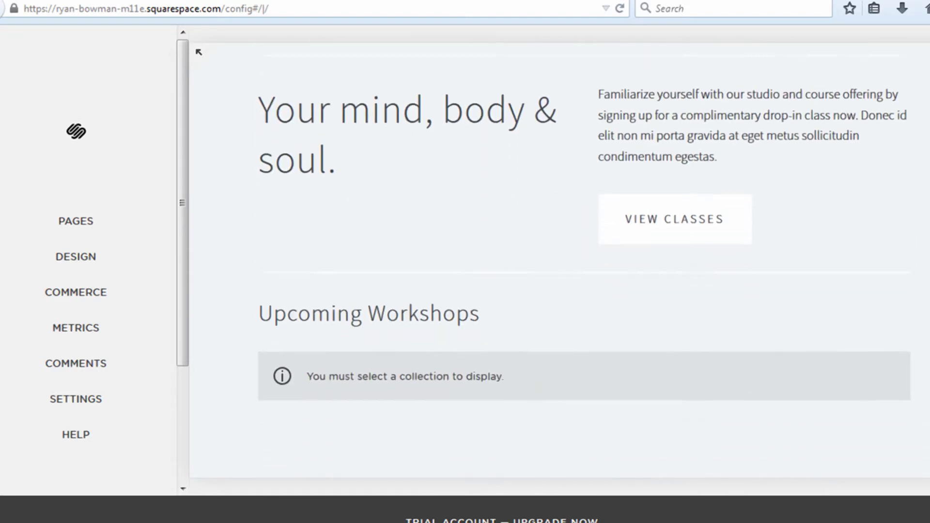
pyautogui.scroll(5, 199, 52)
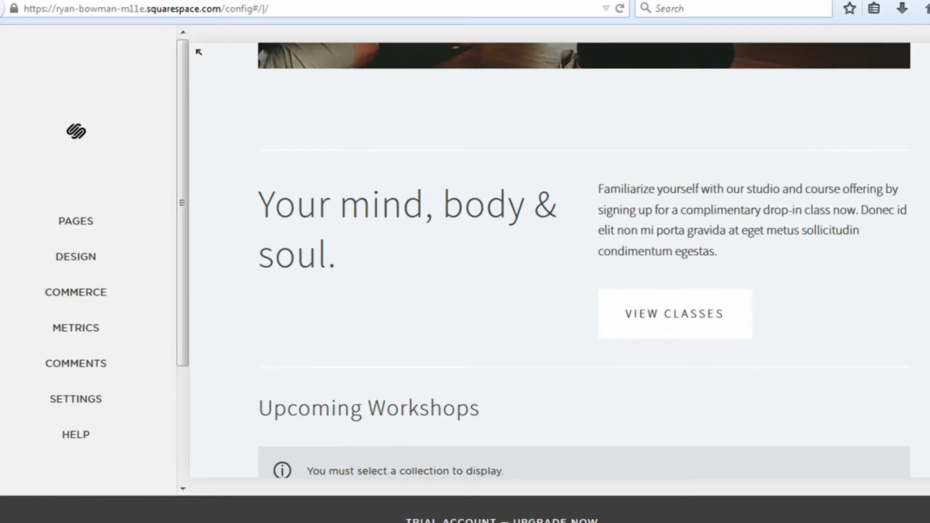
pyautogui.scroll(8, 199, 52)
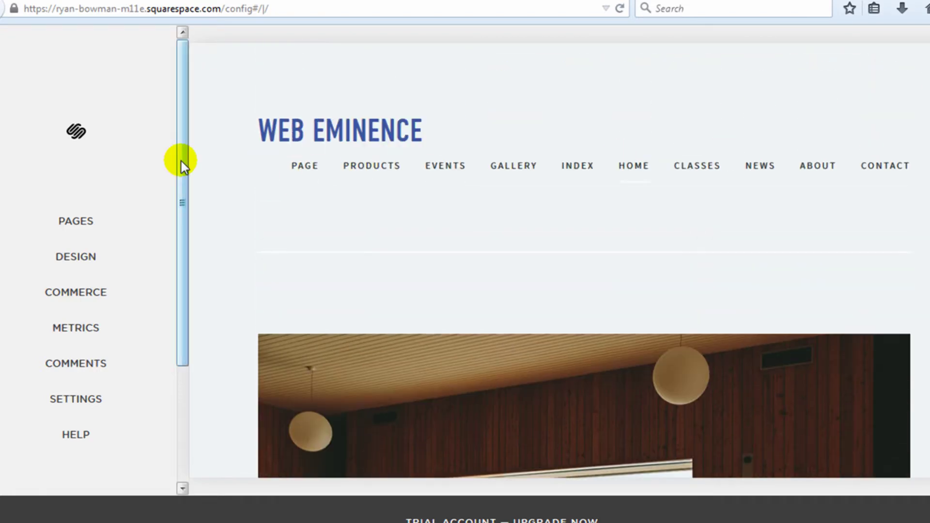
# Open the site's PAGE section and scroll through its video, text, quote and audio blocks
pyautogui.click(313, 168)
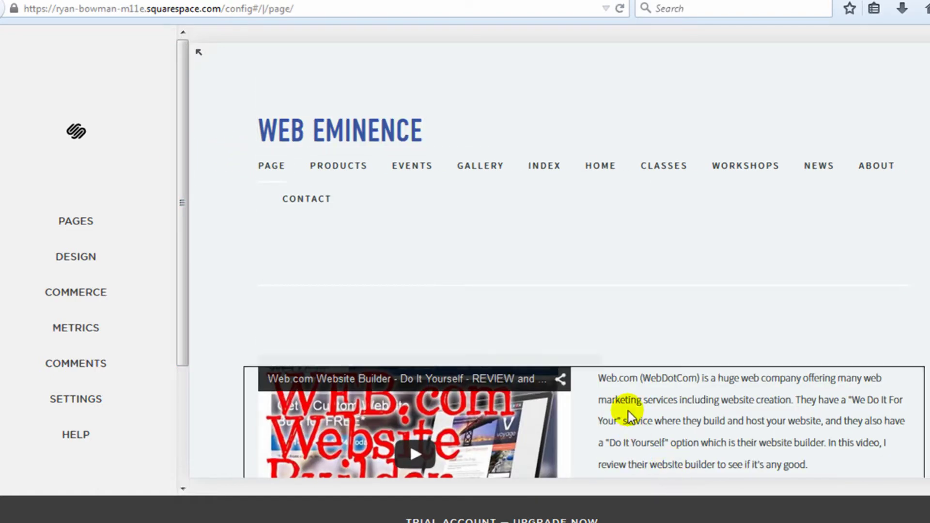
pyautogui.scroll(-4, 627, 407)
pyautogui.scroll(-2, 629, 395)
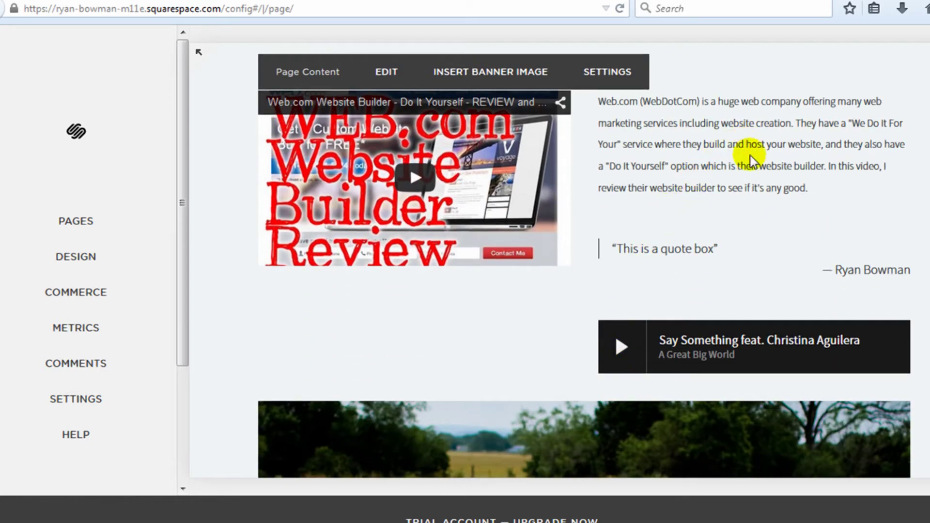
pyautogui.scroll(5, 802, 192)
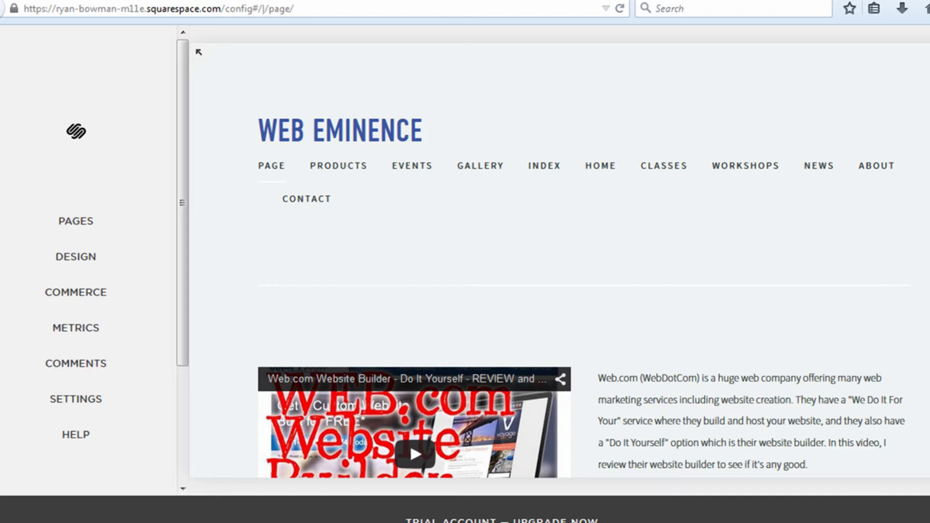
pyautogui.scroll(-2, 581, 286)
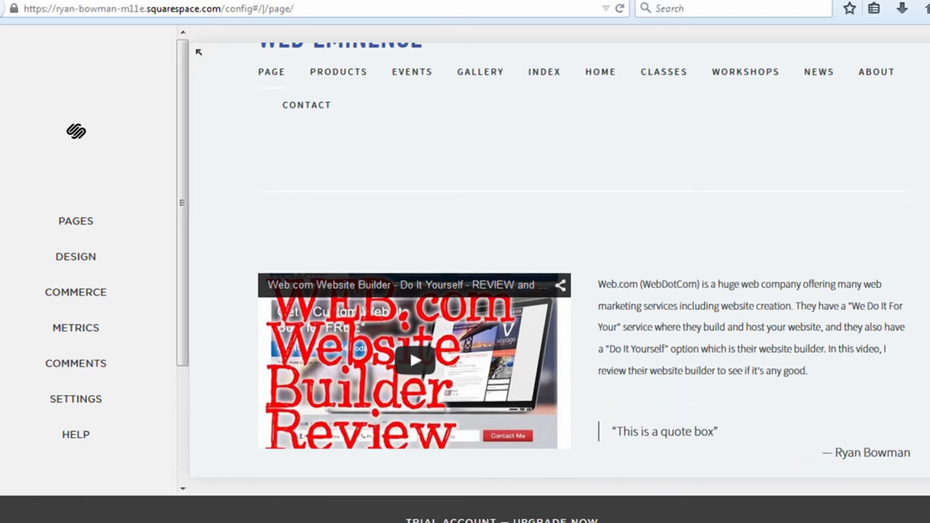
pyautogui.scroll(-1, 581, 286)
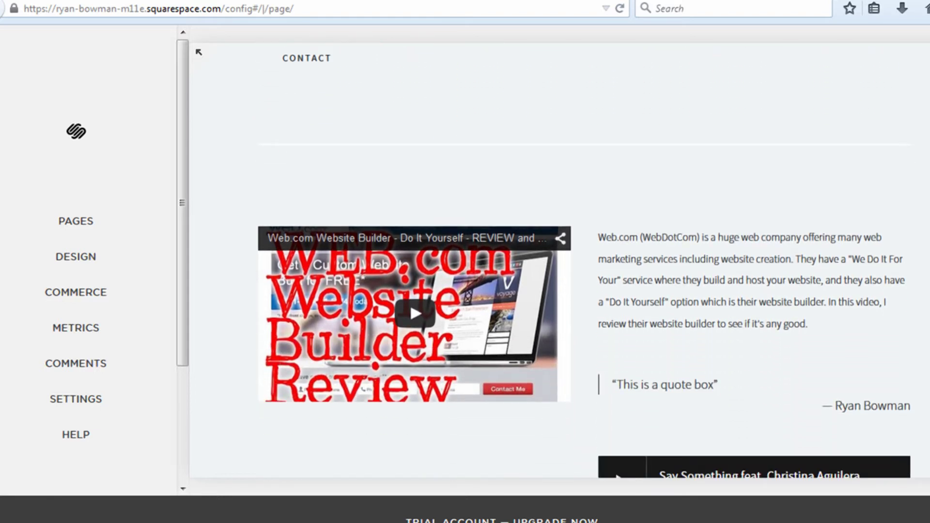
pyautogui.scroll(-1, 582, 286)
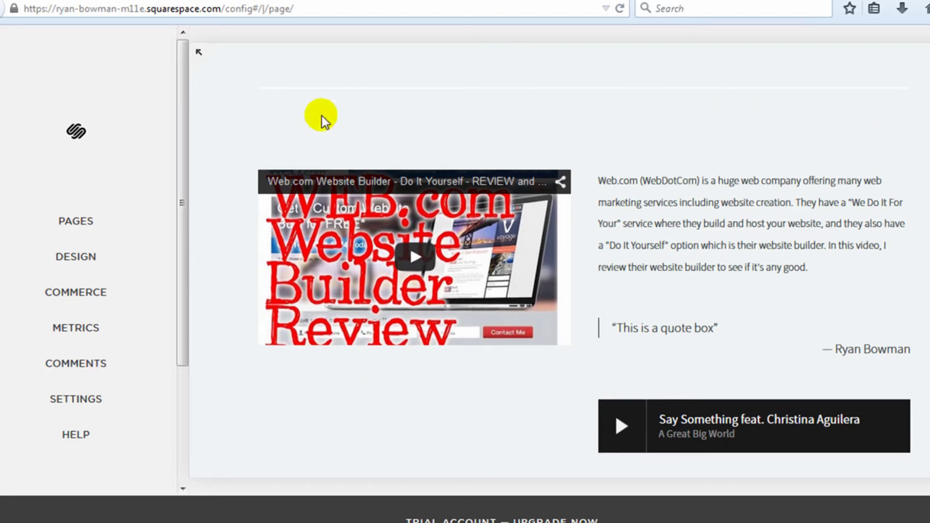
pyautogui.moveTo(291, 226)
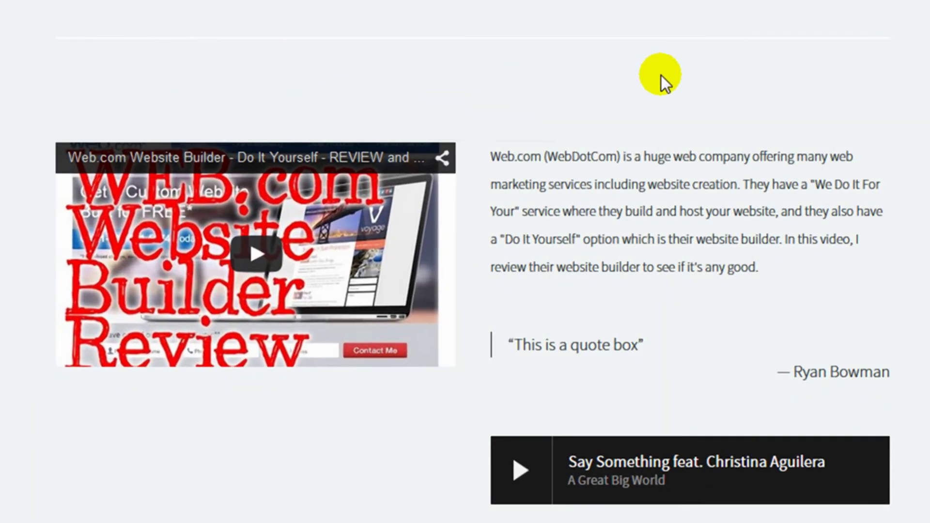
pyautogui.scroll(4, 614, 171)
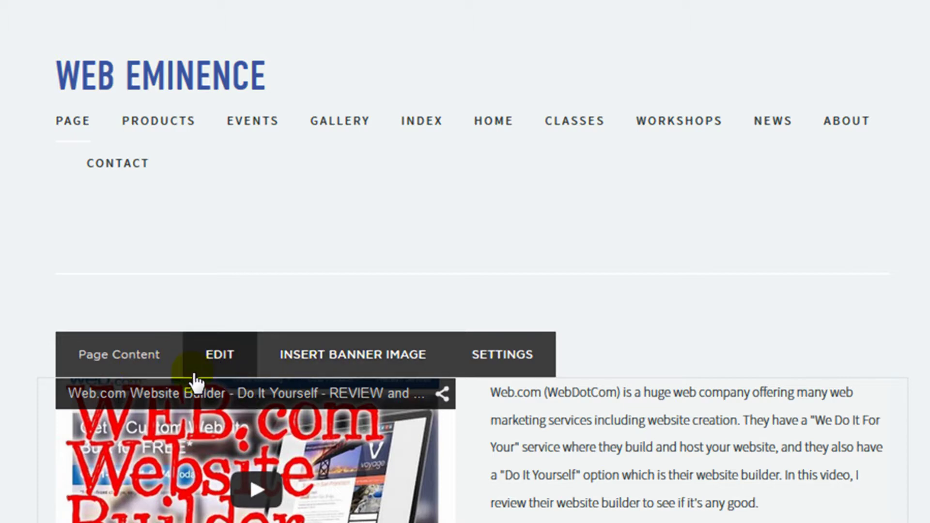
pyautogui.scroll(-3, 224, 369)
pyautogui.scroll(-1, 225, 370)
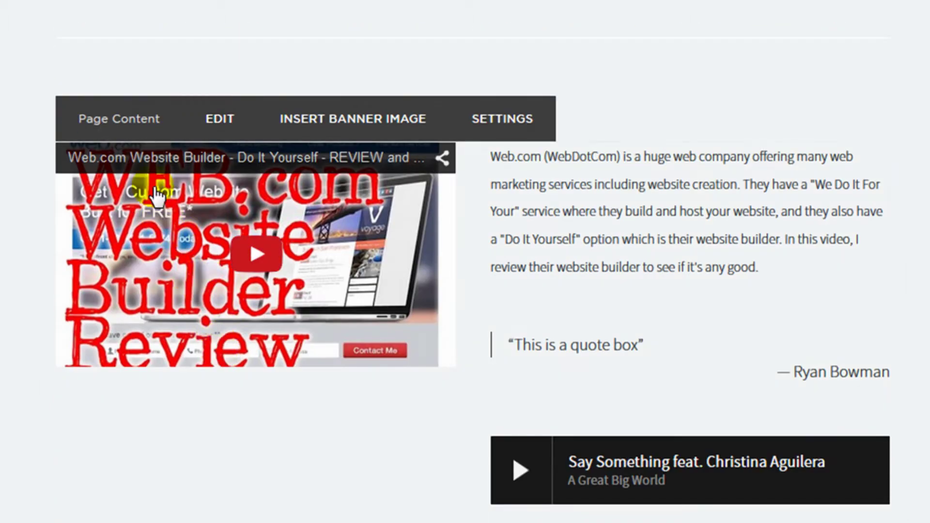
# Enter edit mode and bring up the content block menu below the Web.com review video
pyautogui.click(216, 120)
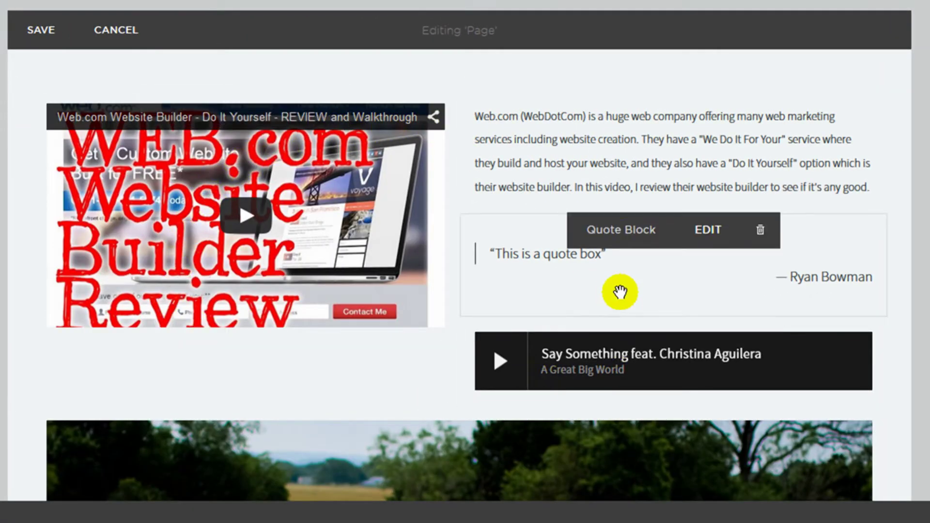
pyautogui.scroll(-2, 385, 182)
pyautogui.scroll(2, 368, 169)
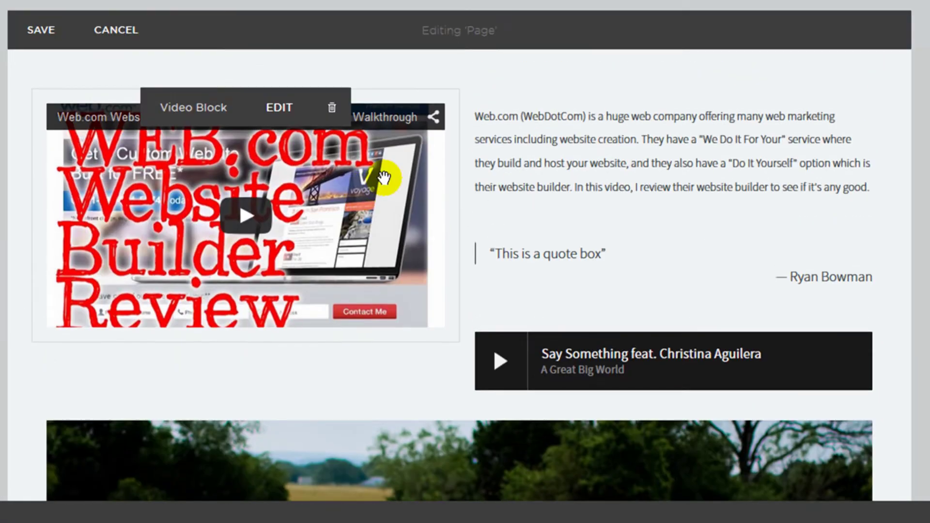
pyautogui.moveTo(538, 262)
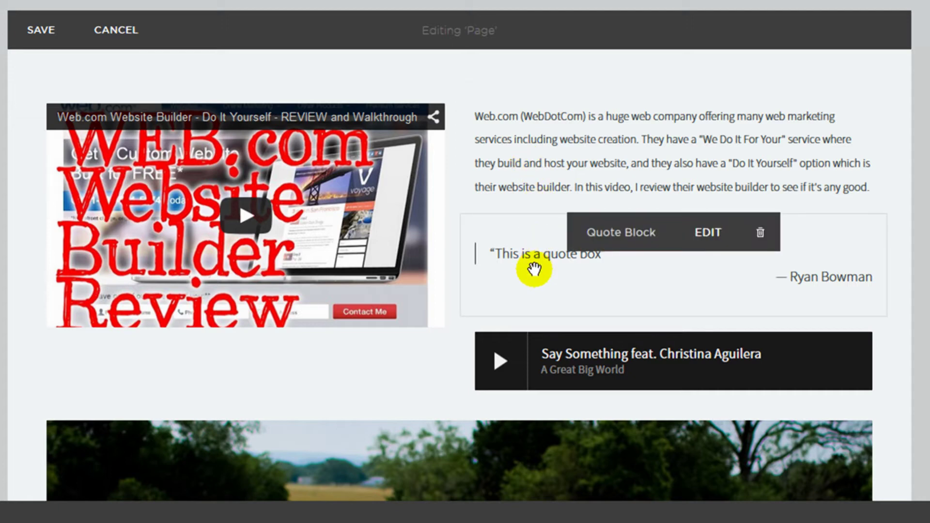
pyautogui.scroll(-2, 560, 322)
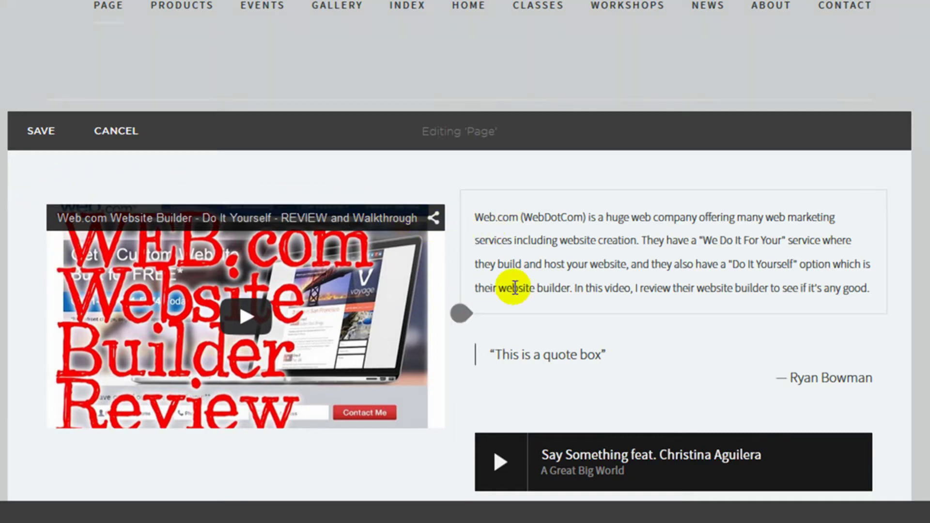
pyautogui.moveTo(462, 318)
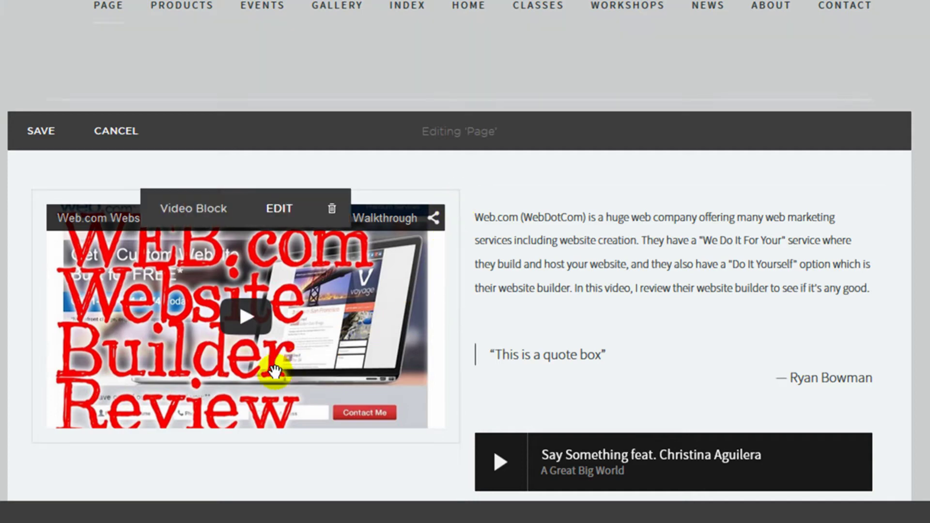
pyautogui.scroll(-3, 114, 412)
pyautogui.moveTo(36, 358)
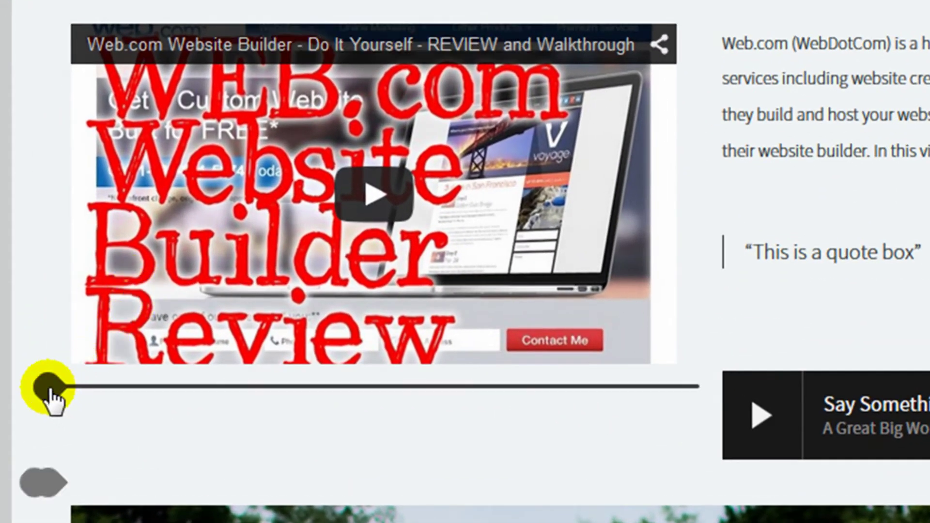
pyautogui.click(49, 388)
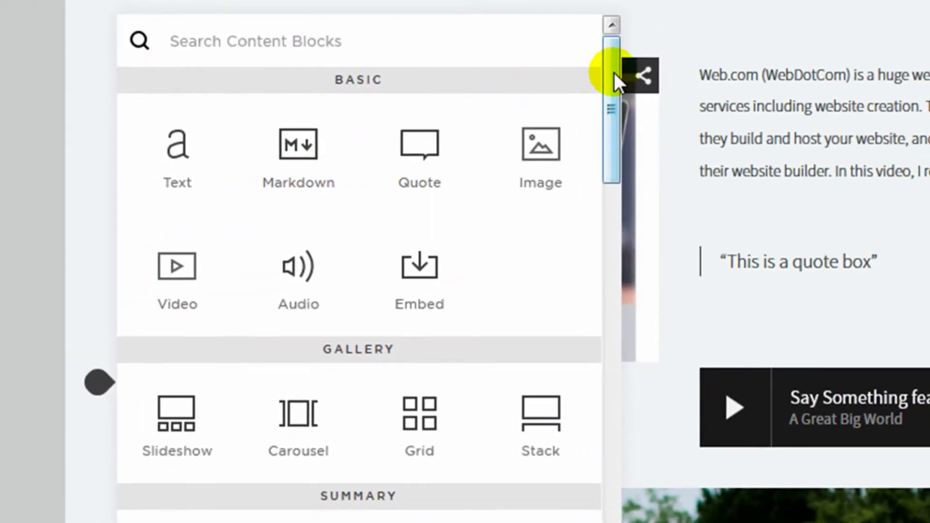
pyautogui.moveTo(610, 72); pyautogui.dragTo(605, 52)
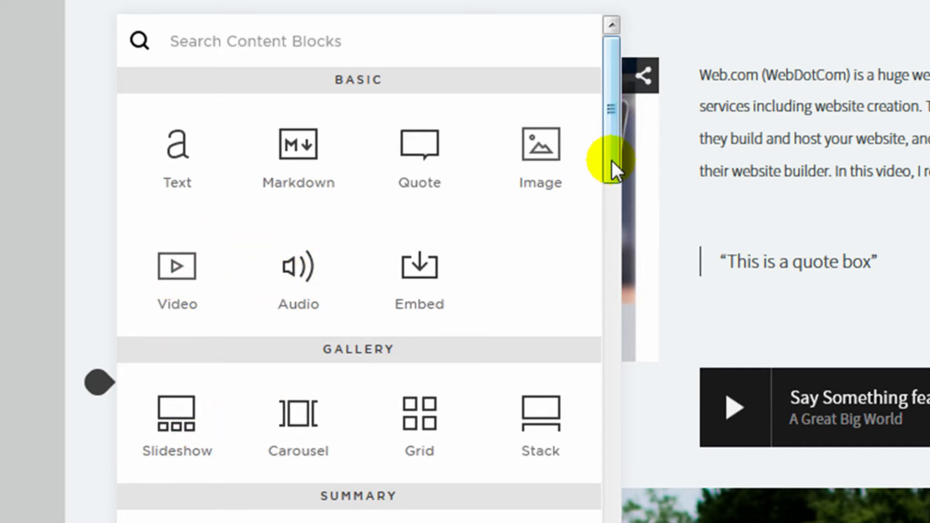
pyautogui.moveTo(612, 162)
pyautogui.mouseDown()
pyautogui.moveTo(612, 191)
pyautogui.moveTo(612, 154)
pyautogui.mouseUp()
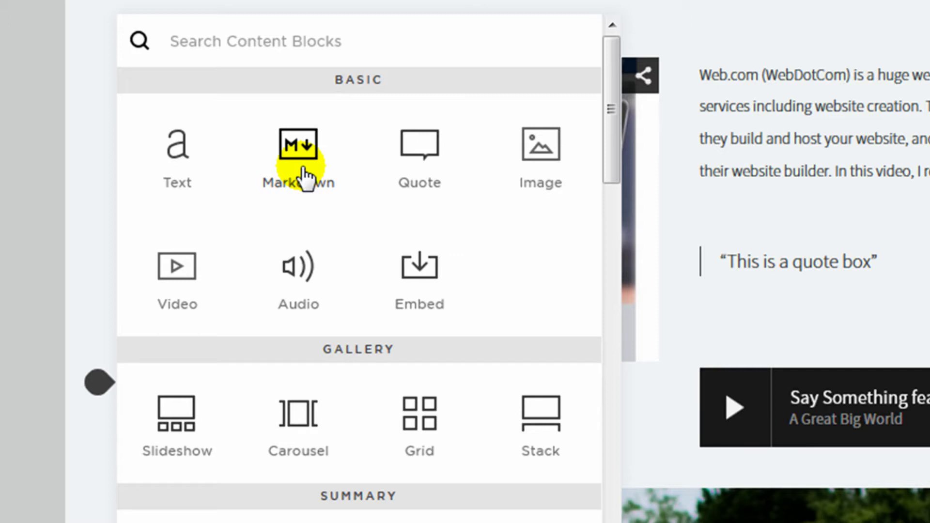
pyautogui.scroll(-4, 615, 177)
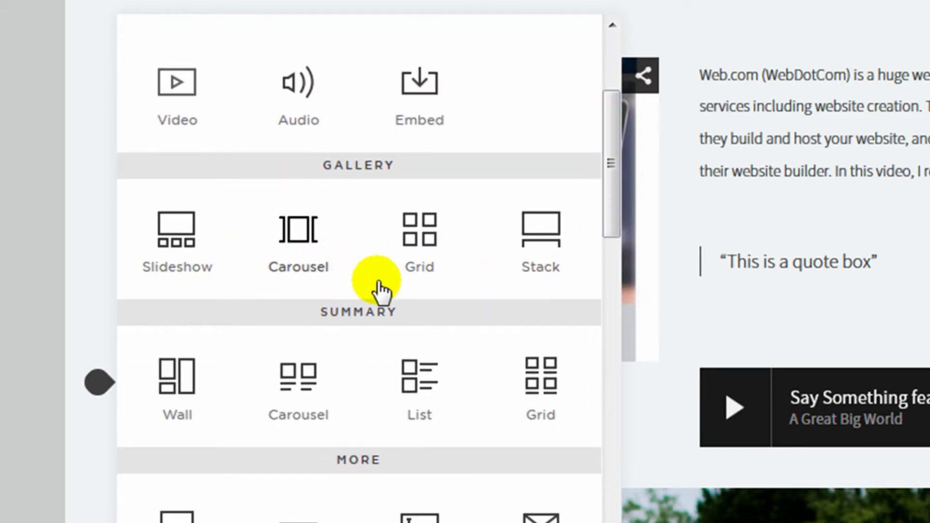
pyautogui.scroll(-3, 622, 204)
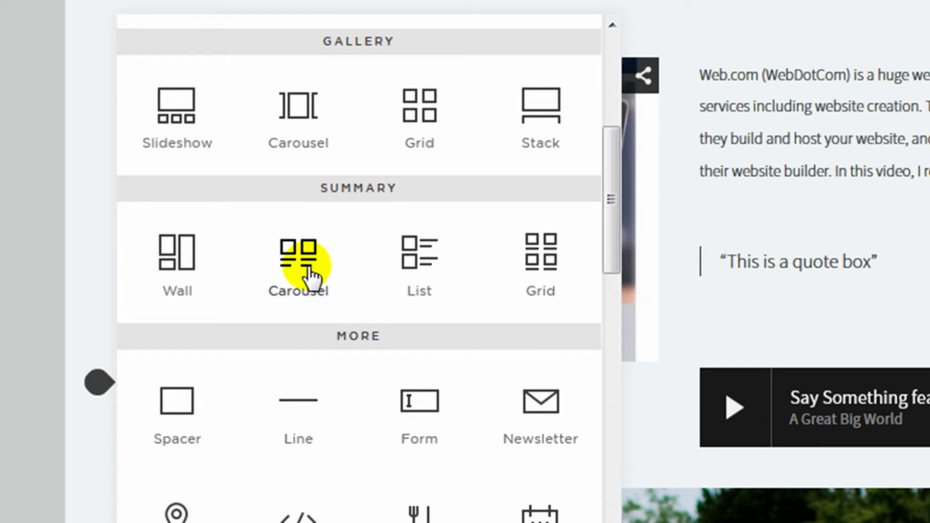
pyautogui.moveTo(605, 205); pyautogui.dragTo(600, 272)
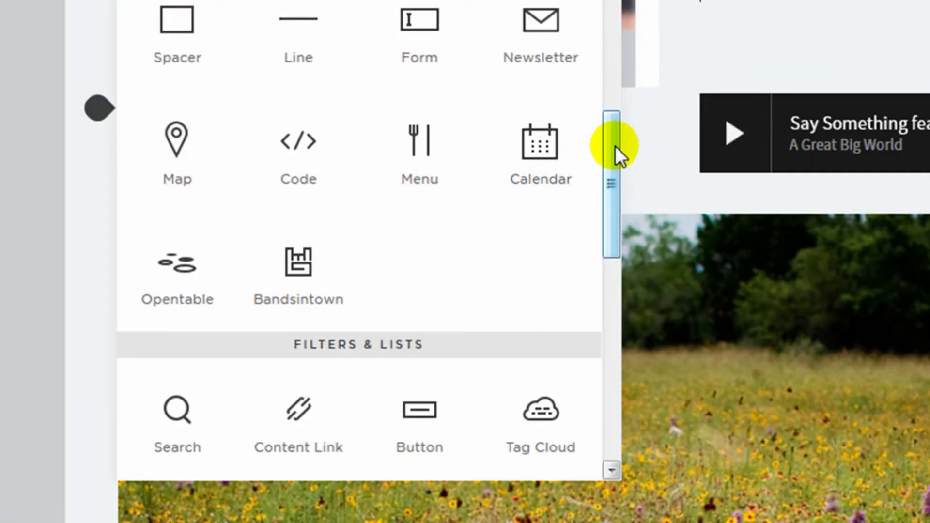
pyautogui.moveTo(616, 243); pyautogui.dragTo(615, 259)
pyautogui.moveTo(614, 161); pyautogui.dragTo(612, 286)
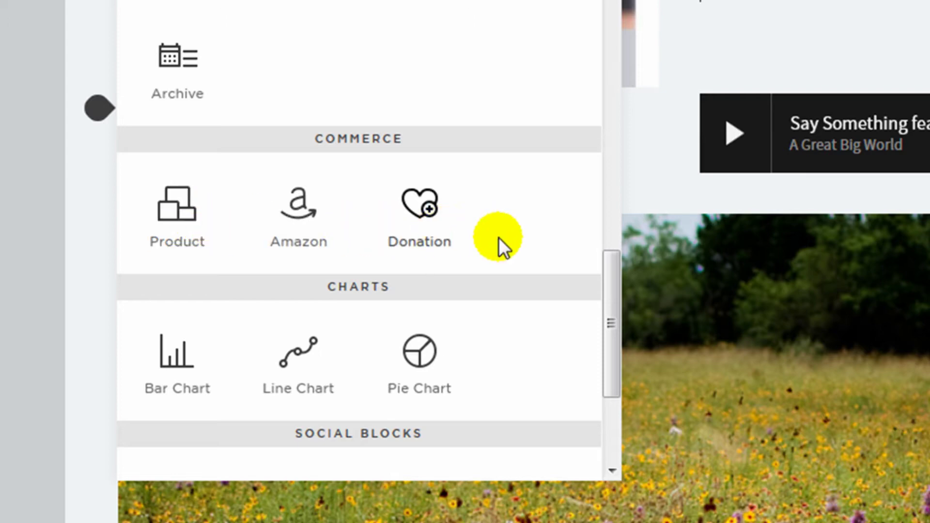
pyautogui.moveTo(607, 338); pyautogui.dragTo(606, 363)
pyautogui.scroll(-3, 426, 305)
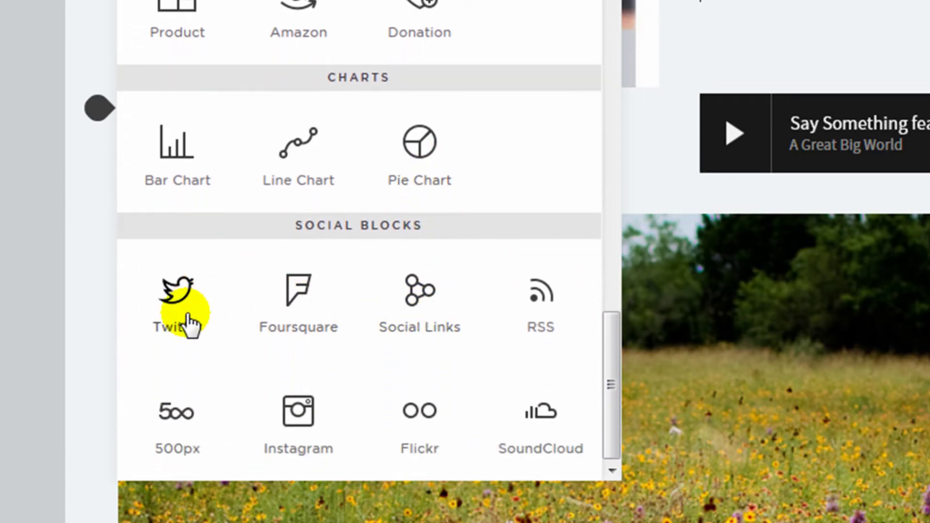
pyautogui.moveTo(612, 383); pyautogui.dragTo(632, 18)
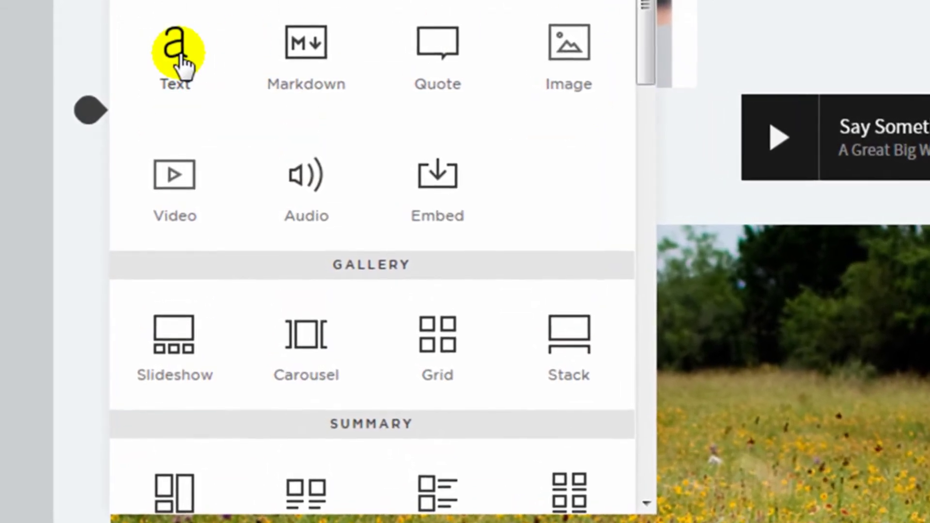
# Insert a Text block below the video and paste the review paragraph into it
pyautogui.click(182, 62)
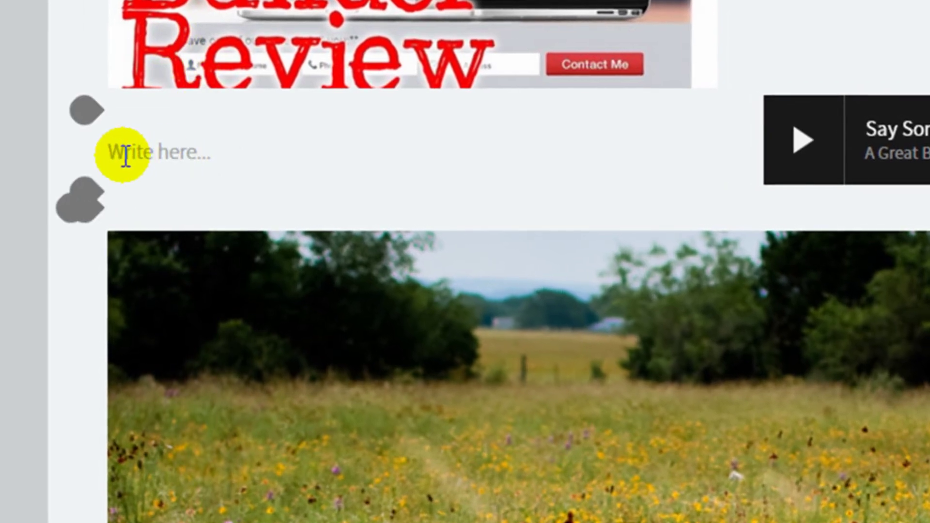
pyautogui.click(121, 154)
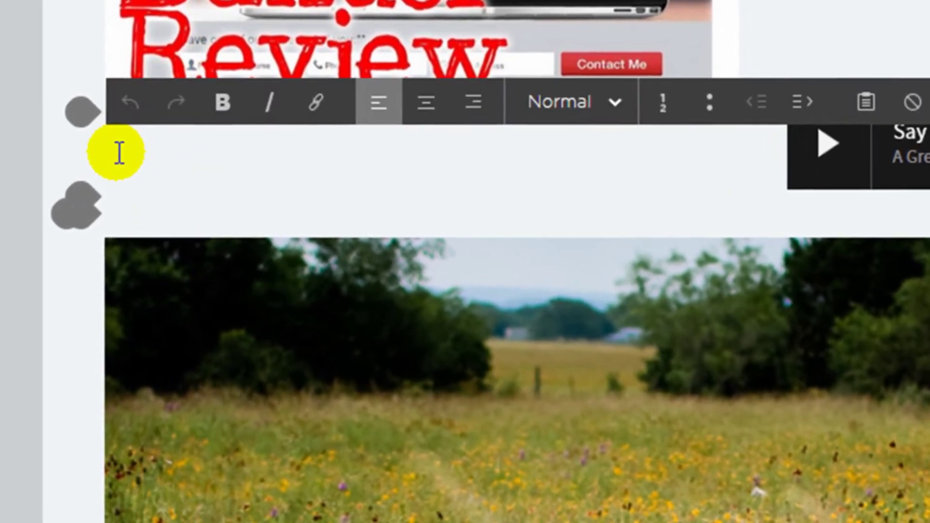
pyautogui.rightClick(126, 155)
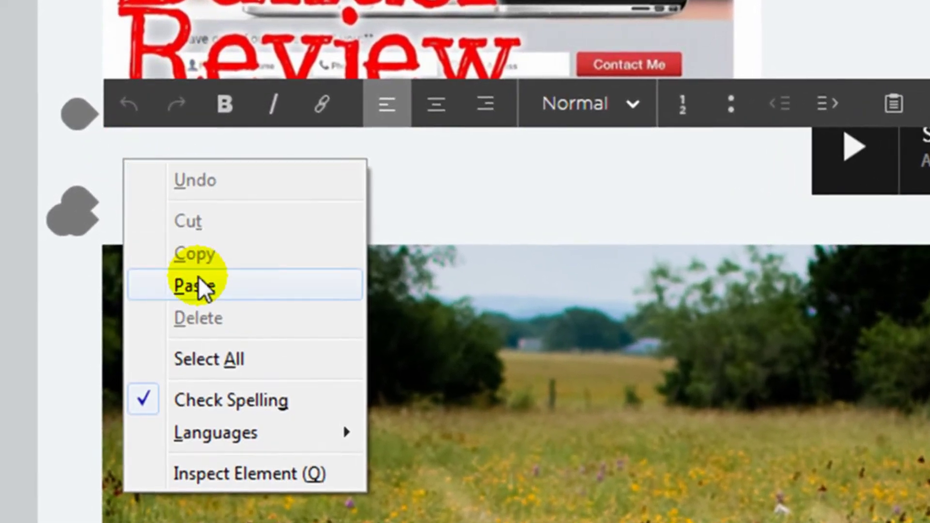
pyautogui.click(194, 285)
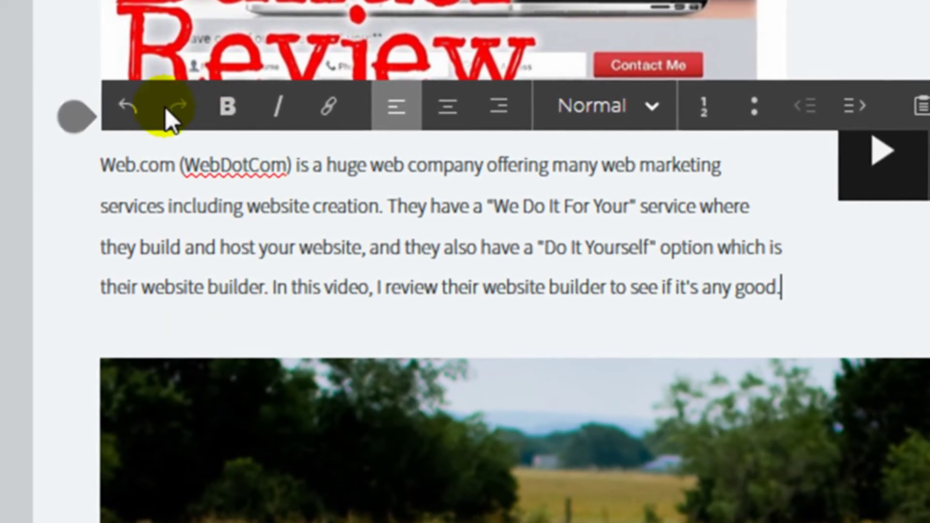
# Make the opening 'Web.com' bold italic and finish editing the block
pyautogui.click(103, 165)
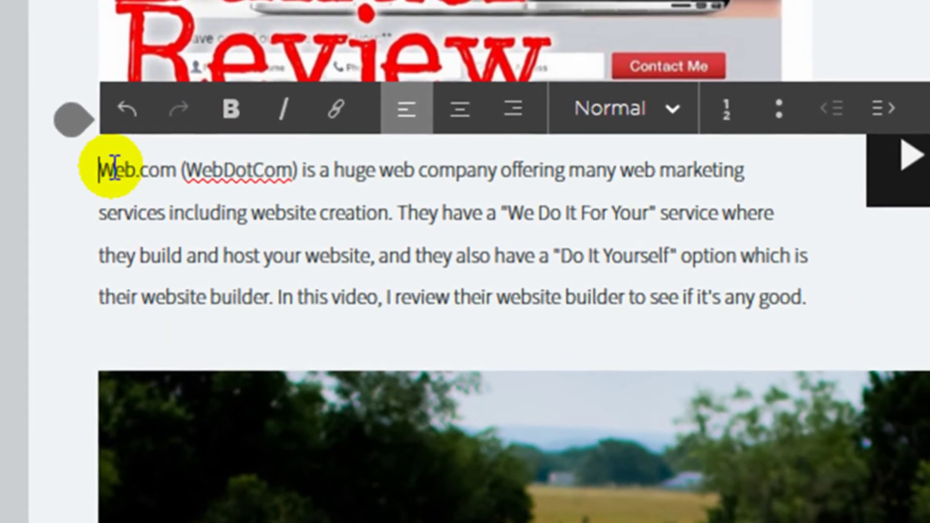
pyautogui.moveTo(115, 169); pyautogui.dragTo(166, 171)
pyautogui.click(231, 109)
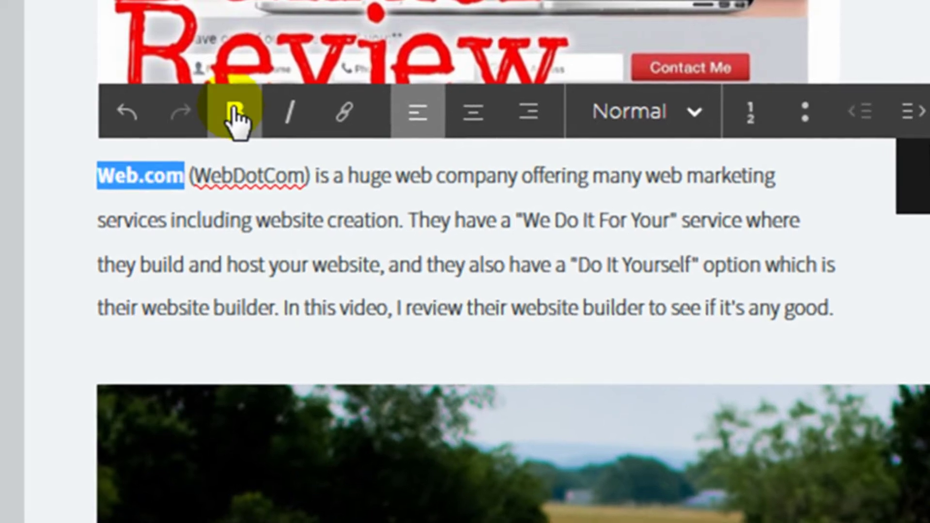
pyautogui.click(291, 114)
pyautogui.click(370, 221)
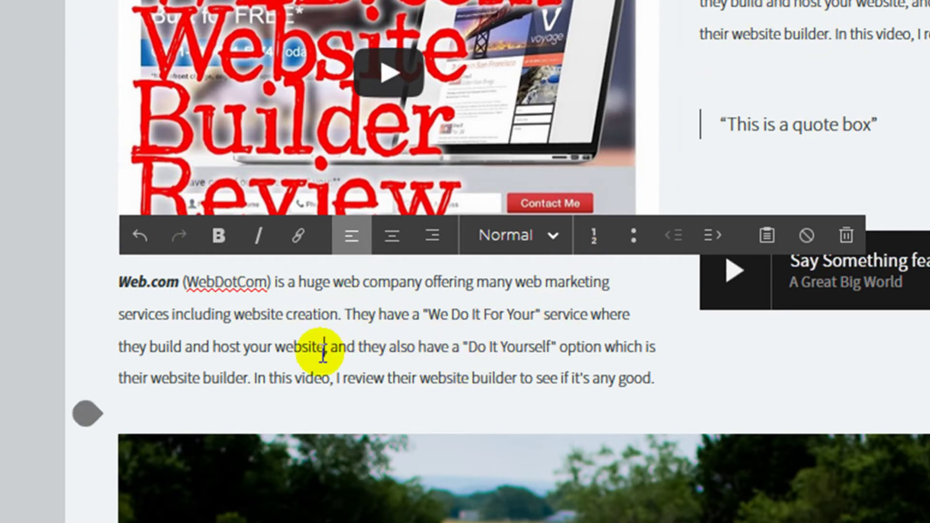
pyautogui.click(634, 229)
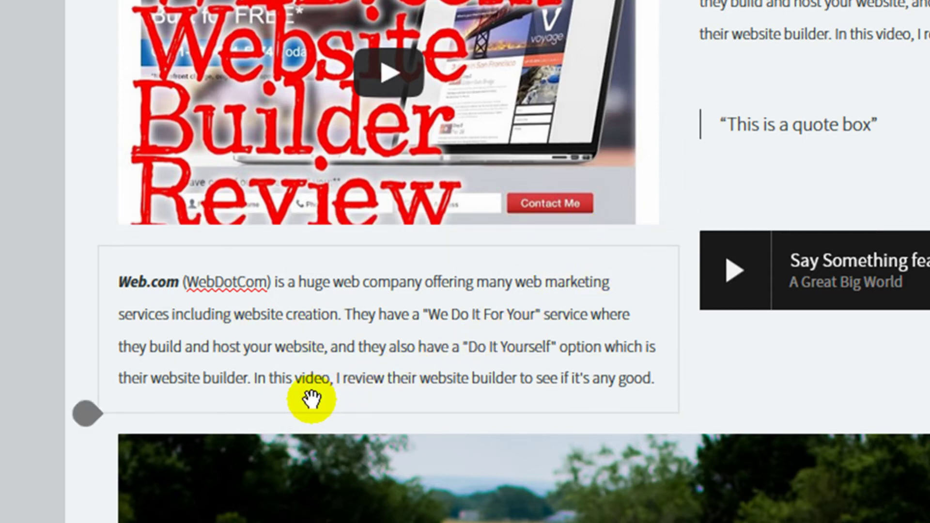
pyautogui.moveTo(312, 400); pyautogui.dragTo(558, 262)
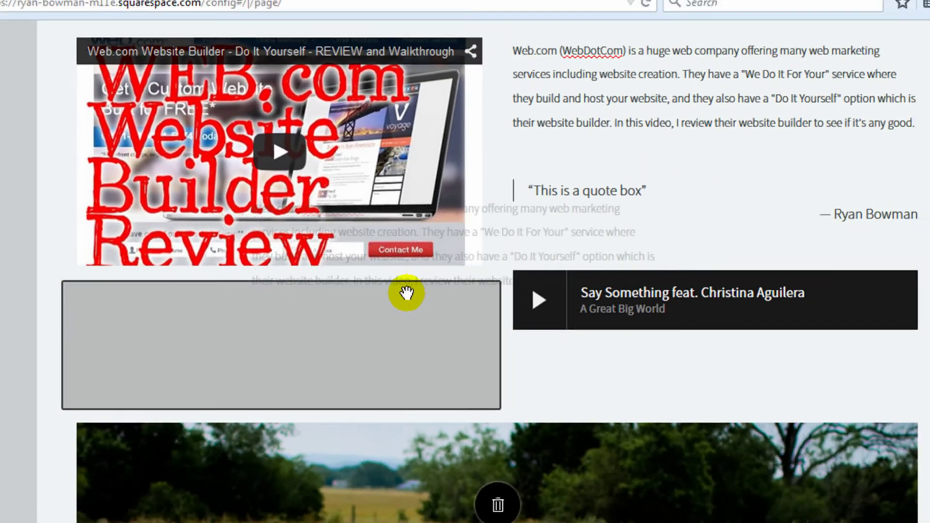
pyautogui.moveTo(406, 293); pyautogui.dragTo(888, 149)
pyautogui.scroll(3, 737, 279)
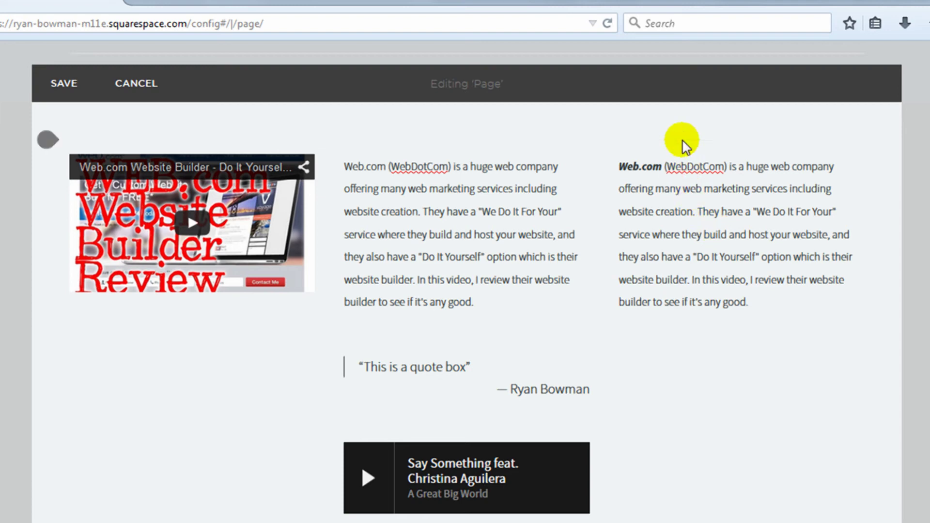
pyautogui.moveTo(629, 183); pyautogui.dragTo(136, 266)
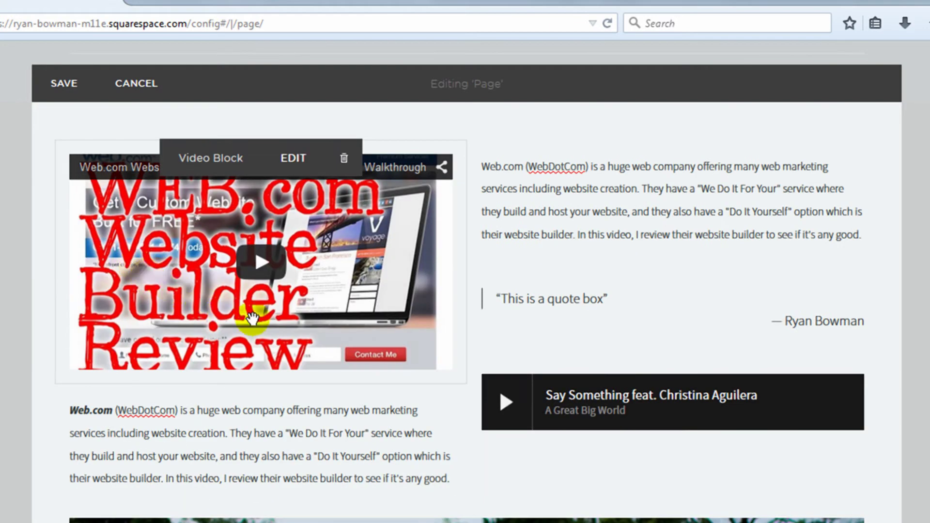
pyautogui.scroll(-3, 426, 390)
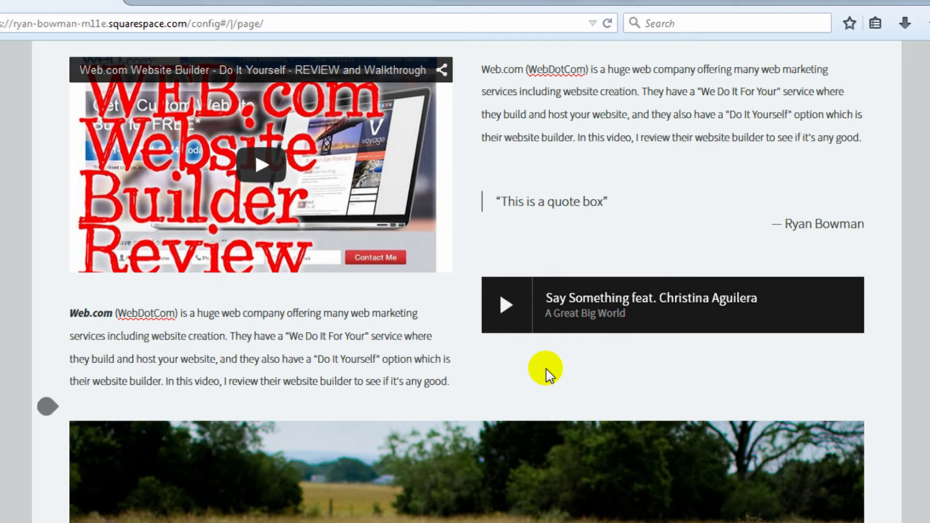
pyautogui.scroll(3, 545, 370)
pyautogui.scroll(-10, 630, 194)
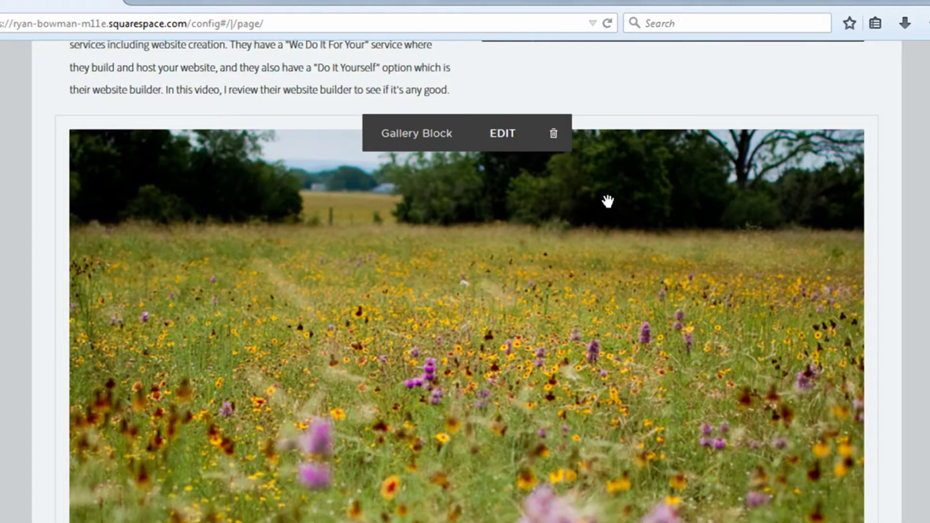
pyautogui.scroll(15, 592, 225)
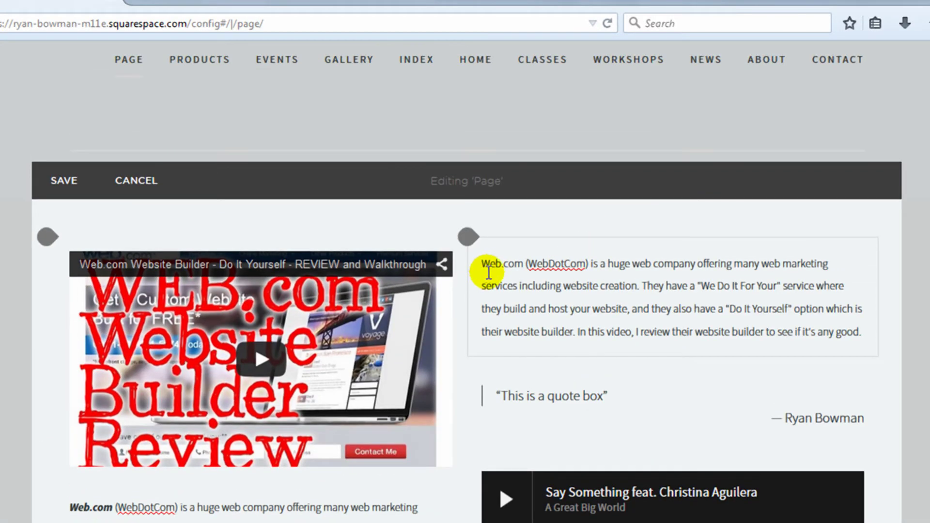
pyautogui.scroll(-3, 496, 279)
pyautogui.moveTo(405, 215)
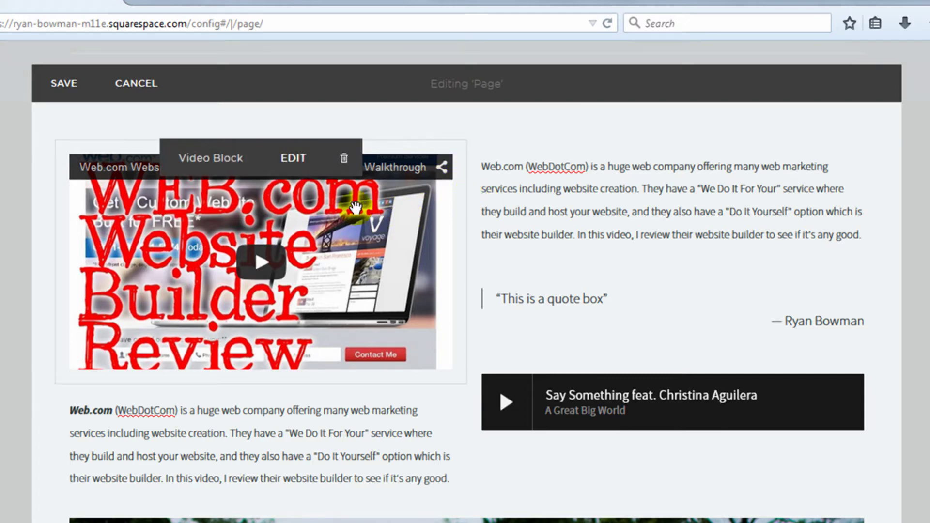
pyautogui.click(295, 160)
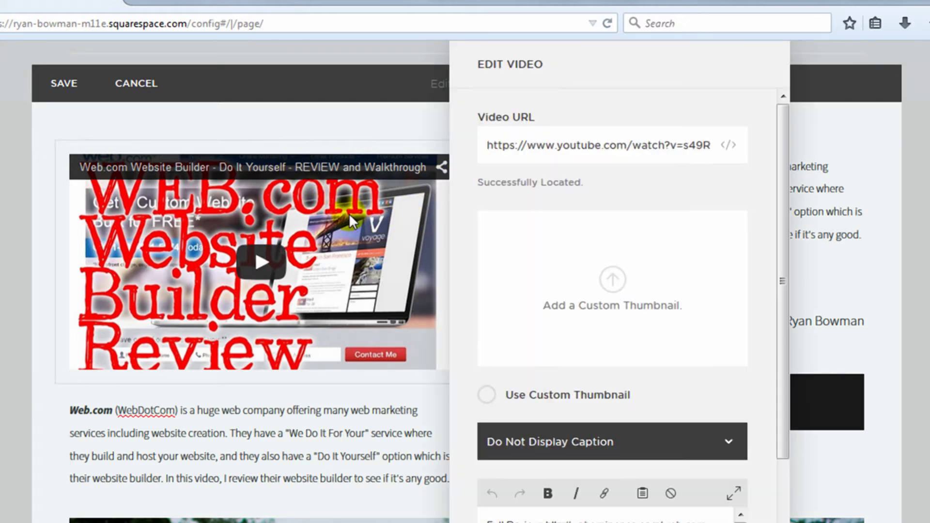
pyautogui.moveTo(784, 177); pyautogui.dragTo(784, 243)
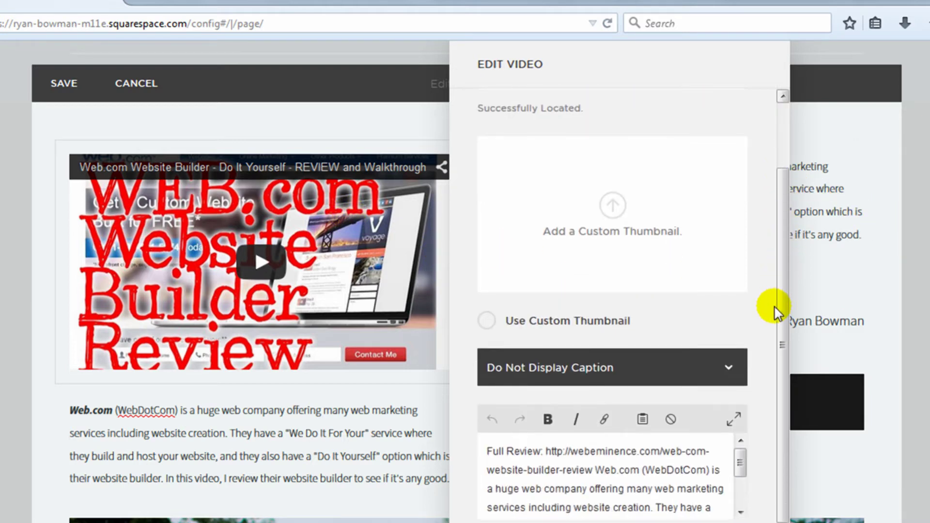
pyautogui.moveTo(780, 283); pyautogui.dragTo(794, 149)
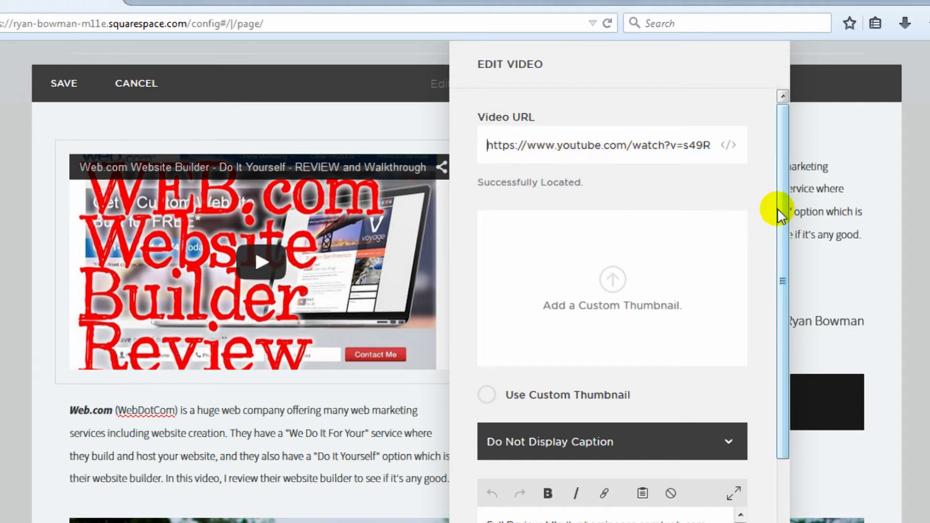
pyautogui.moveTo(777, 208); pyautogui.dragTo(790, 298)
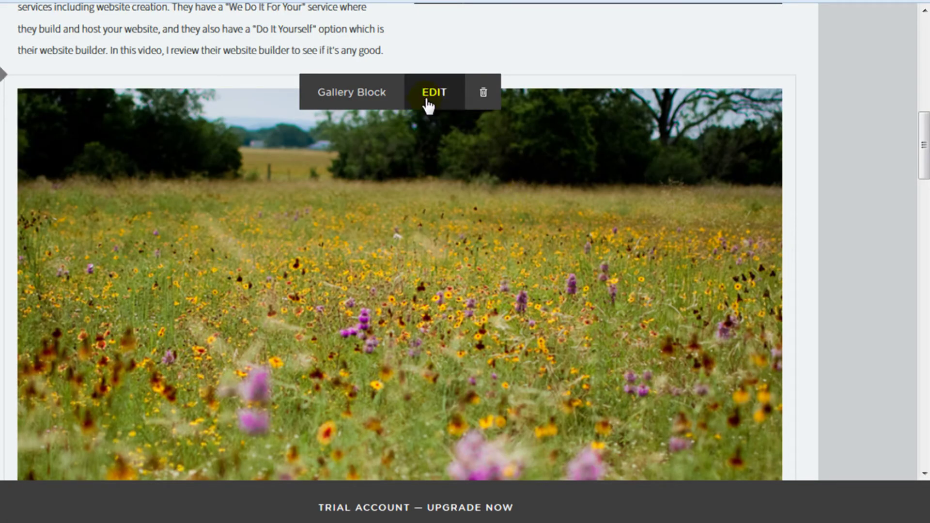
# In the gallery's Design settings, choose Grid, enable Crop Images and set 5 thumbnails per row
pyautogui.click(428, 106)
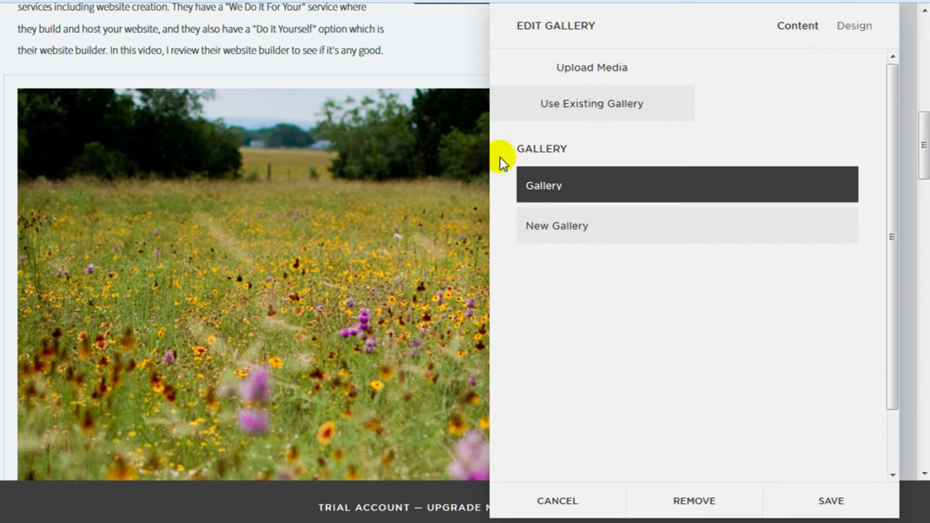
pyautogui.click(855, 25)
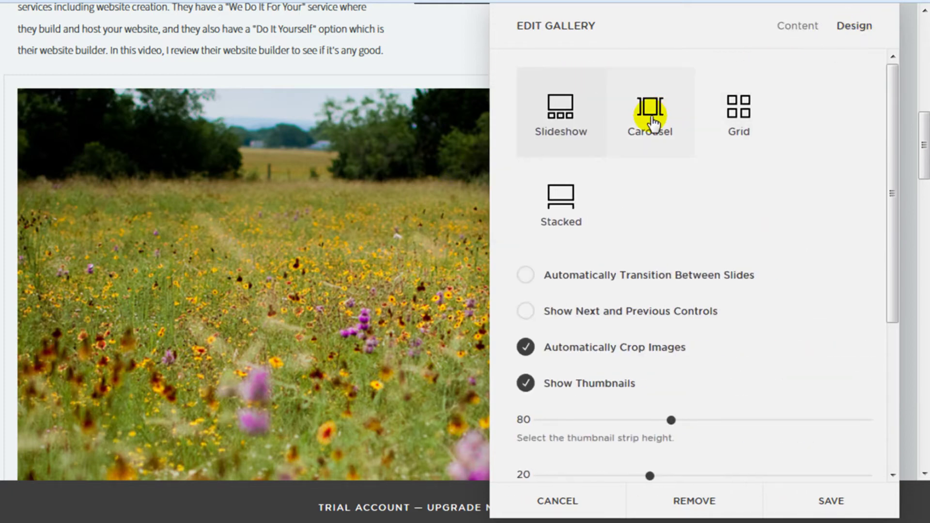
pyautogui.click(652, 121)
pyautogui.click(735, 115)
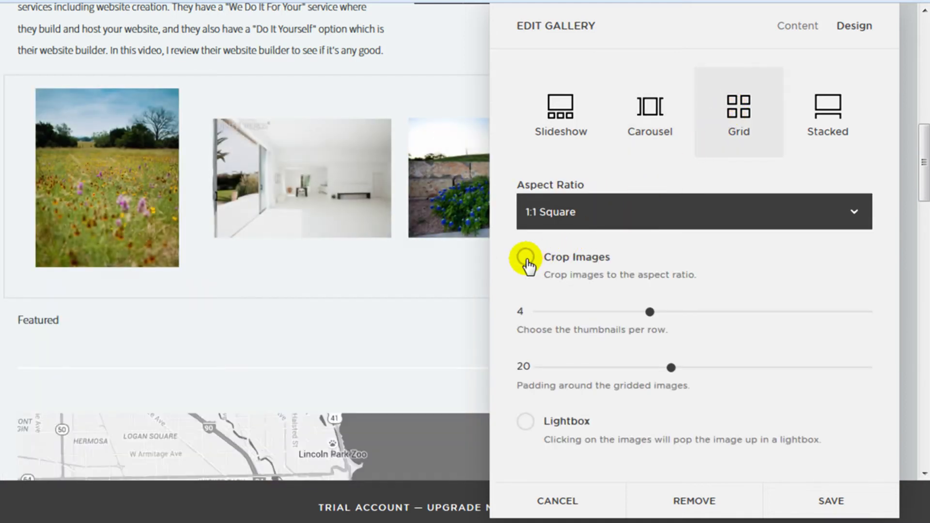
pyautogui.click(527, 260)
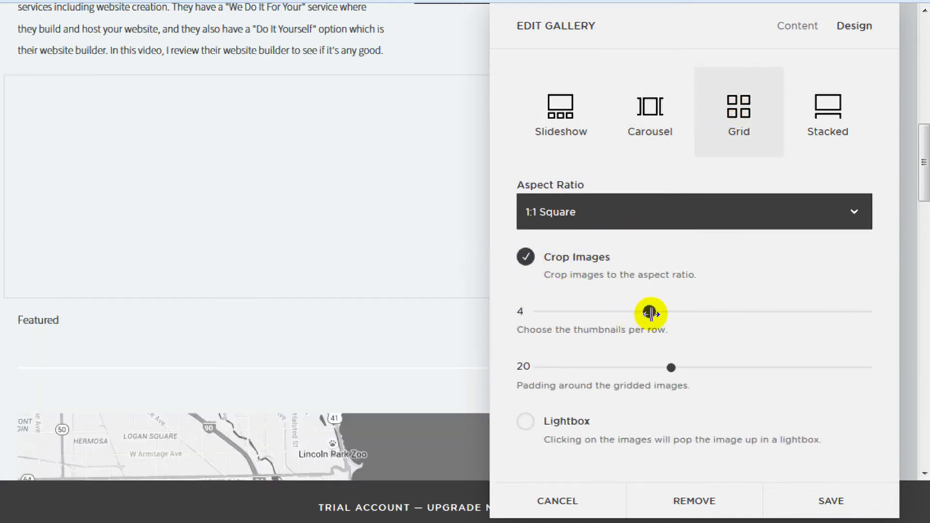
pyautogui.moveTo(639, 314); pyautogui.dragTo(684, 314)
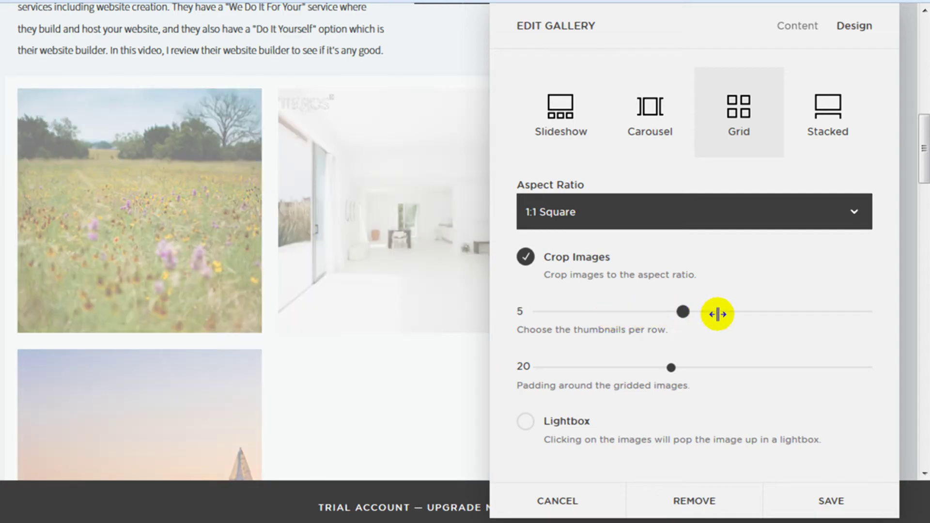
pyautogui.scroll(-10, 557, 411)
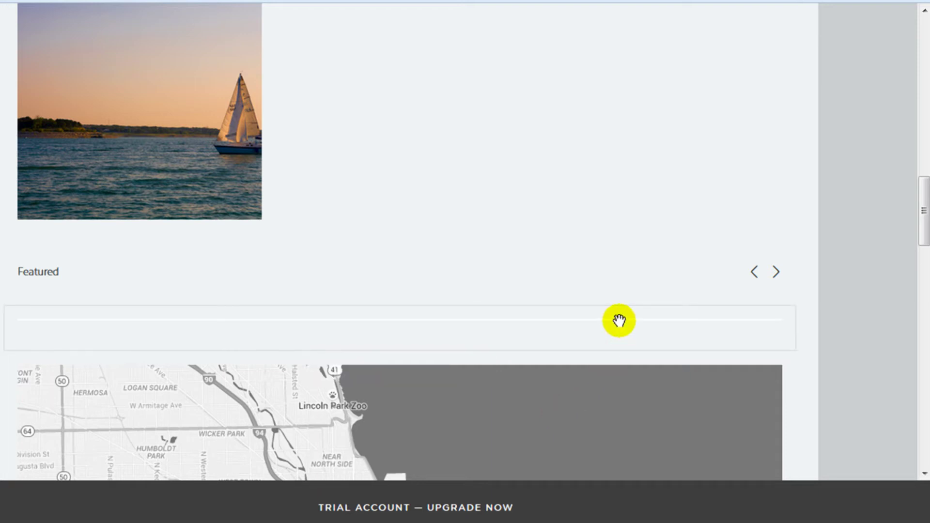
pyautogui.scroll(-2, 166, 316)
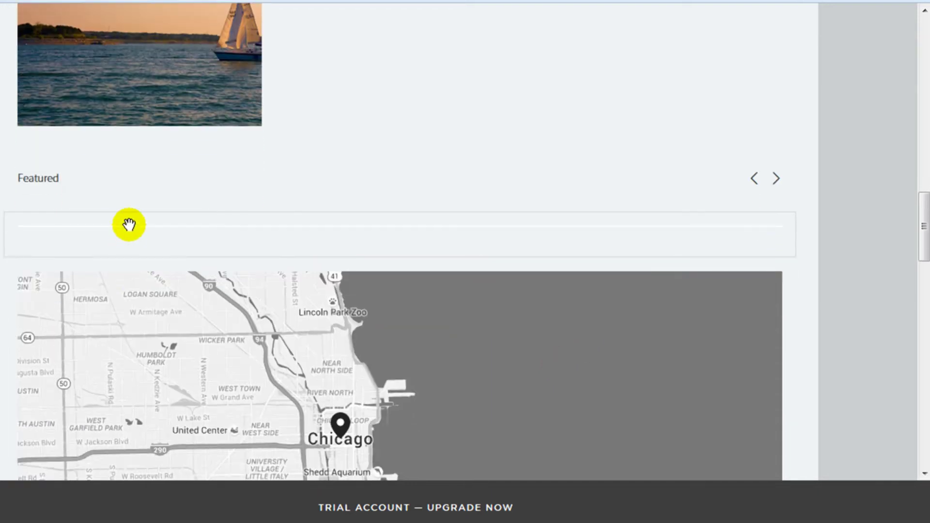
pyautogui.scroll(-6, 165, 297)
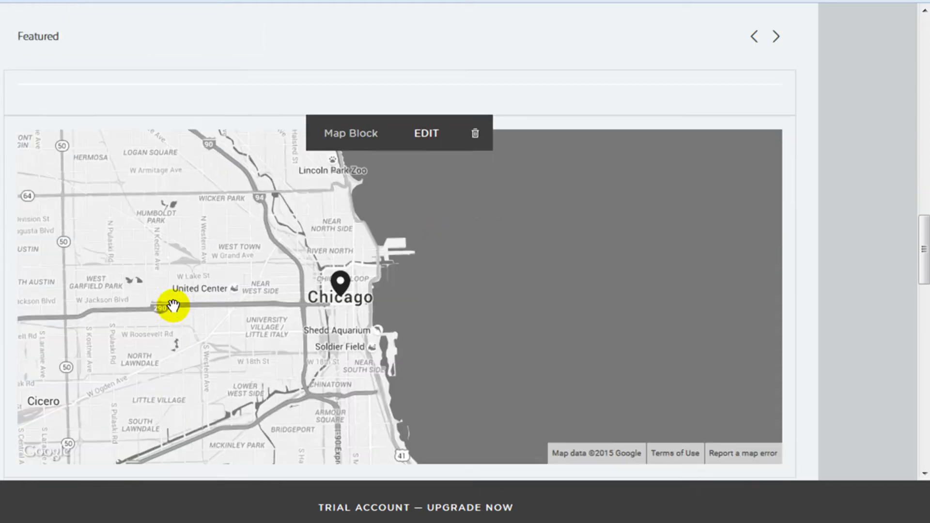
pyautogui.scroll(-4, 182, 293)
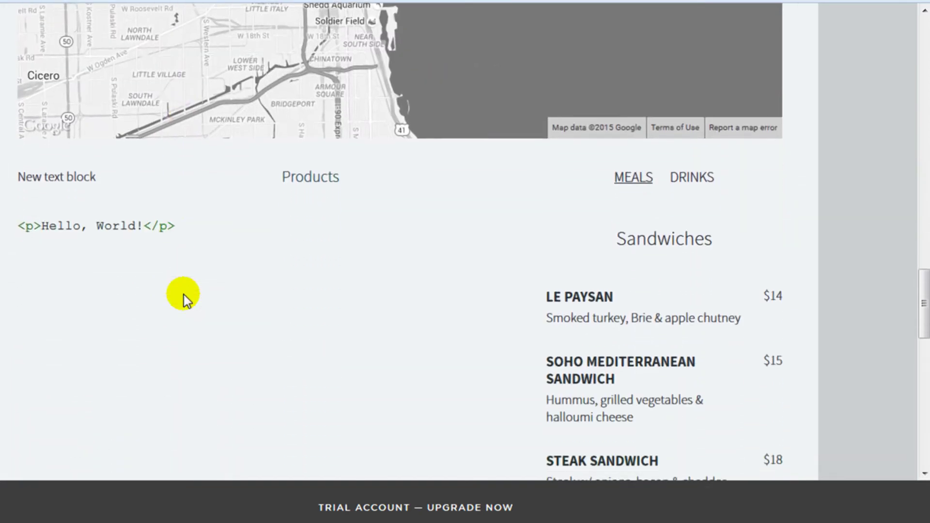
pyautogui.moveTo(92, 219)
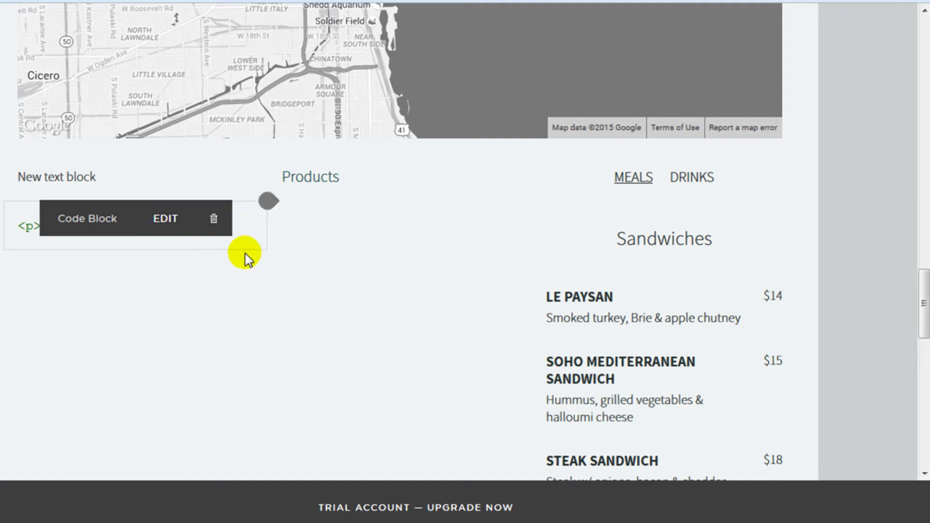
pyautogui.moveTo(335, 182)
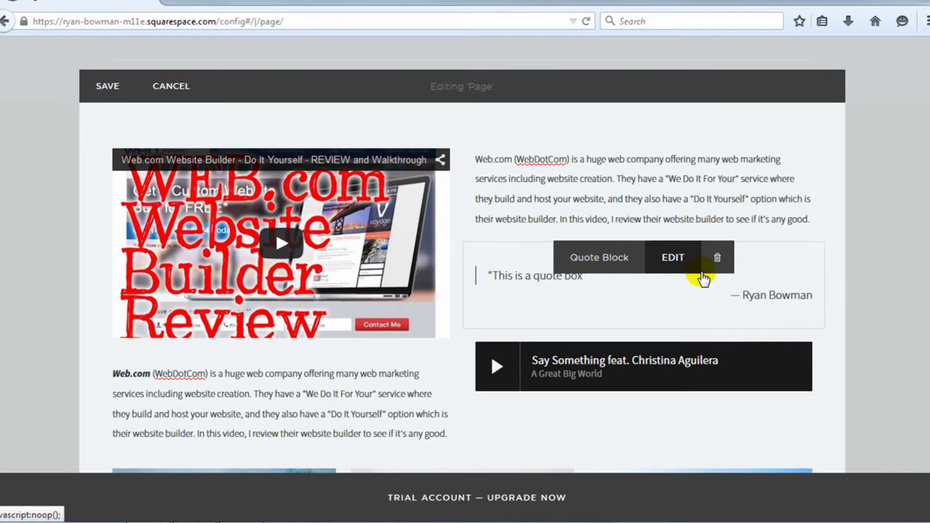
pyautogui.scroll(2, 701, 271)
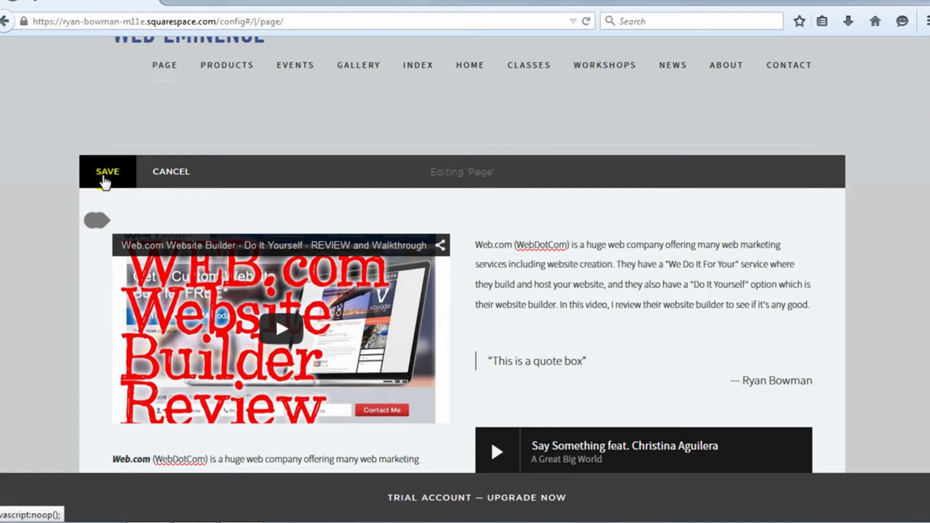
# Save the page edits and show the site's Pages list
pyautogui.click(108, 180)
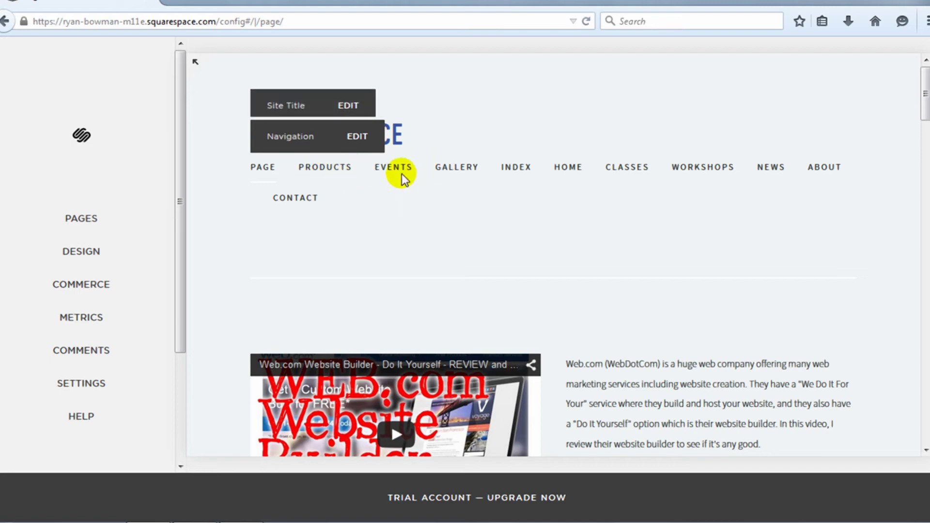
pyautogui.click(102, 224)
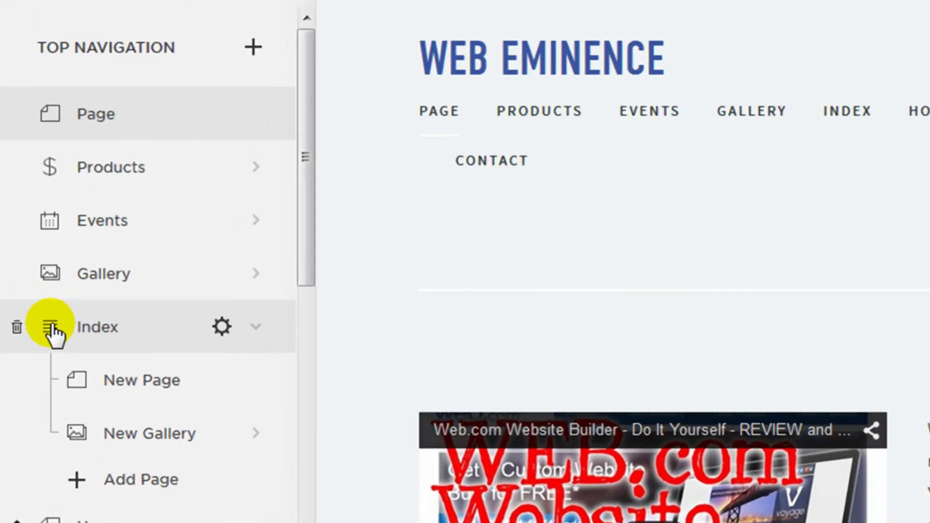
# Add a New Cover Page to Top Navigation and open its Screenwriter-layout editor
pyautogui.click(53, 304)
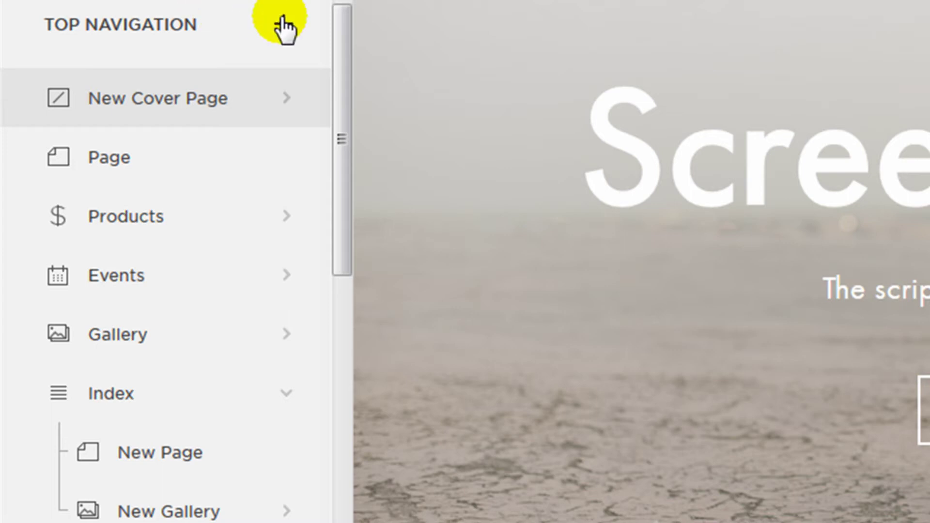
pyautogui.click(283, 23)
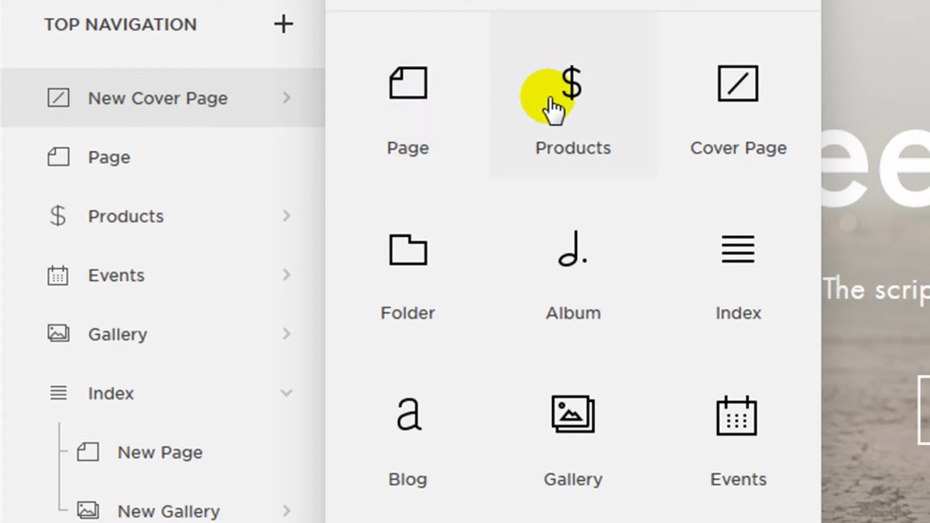
pyautogui.click(737, 112)
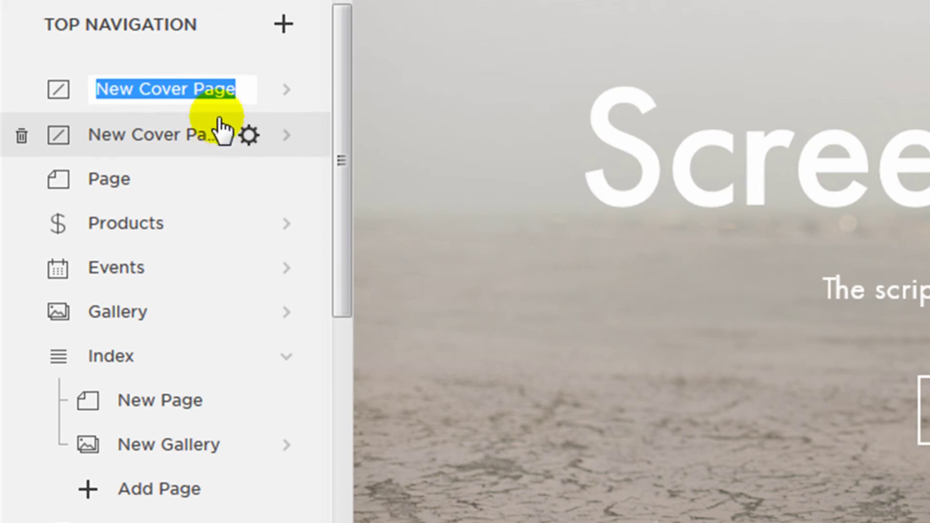
pyautogui.click(255, 127)
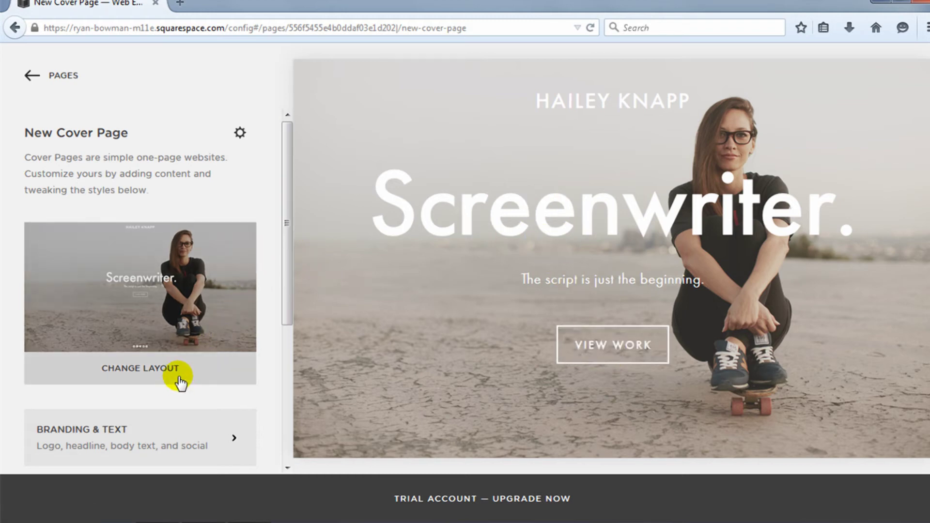
# Preview the Tour, Record, Debut and Harbor layouts for the New Cover Page
pyautogui.click(179, 381)
pyautogui.moveTo(286, 152); pyautogui.dragTo(293, 312)
pyautogui.click(241, 328)
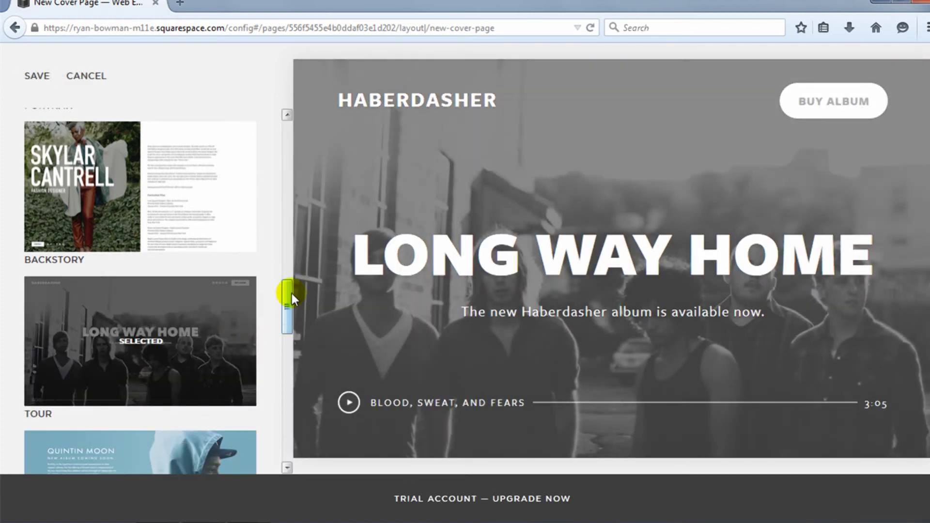
pyautogui.scroll(-5, 286, 297)
pyautogui.click(203, 260)
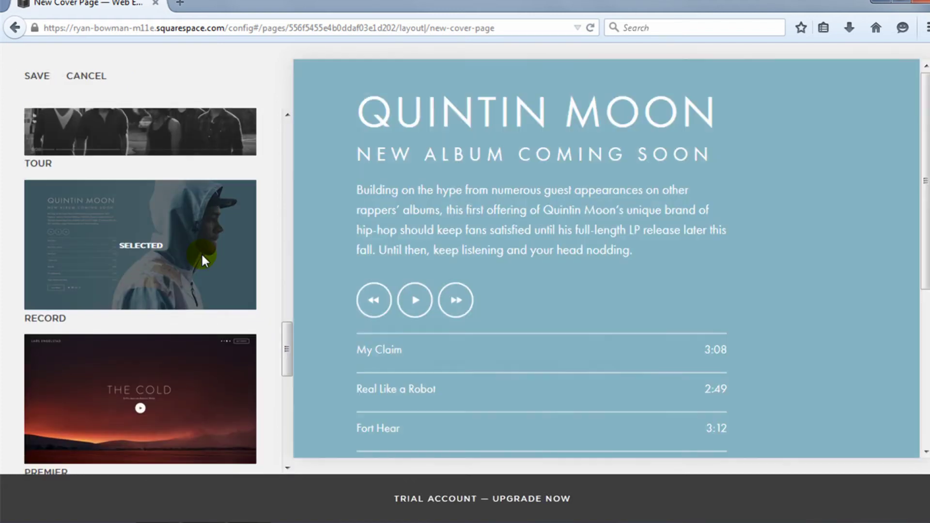
pyautogui.moveTo(291, 328); pyautogui.dragTo(286, 366)
pyautogui.click(235, 369)
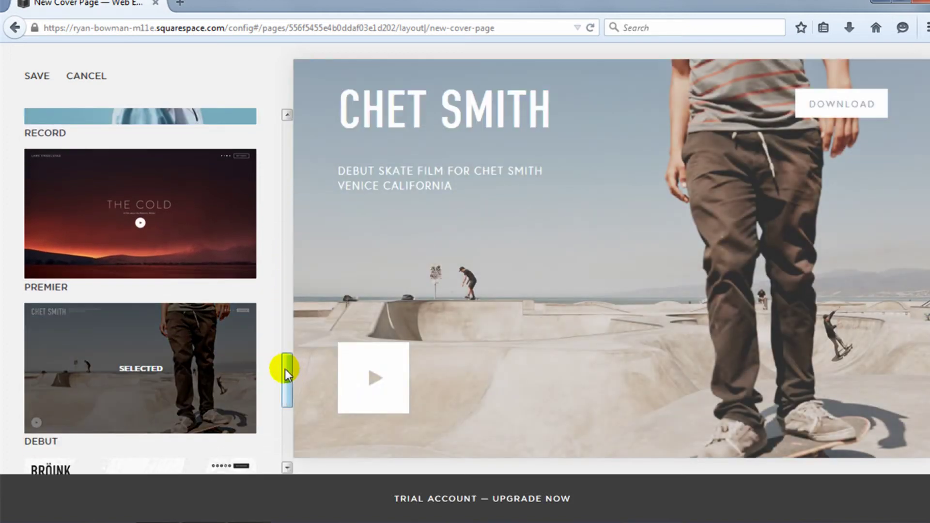
pyautogui.moveTo(286, 373); pyautogui.dragTo(302, 288)
pyautogui.click(233, 384)
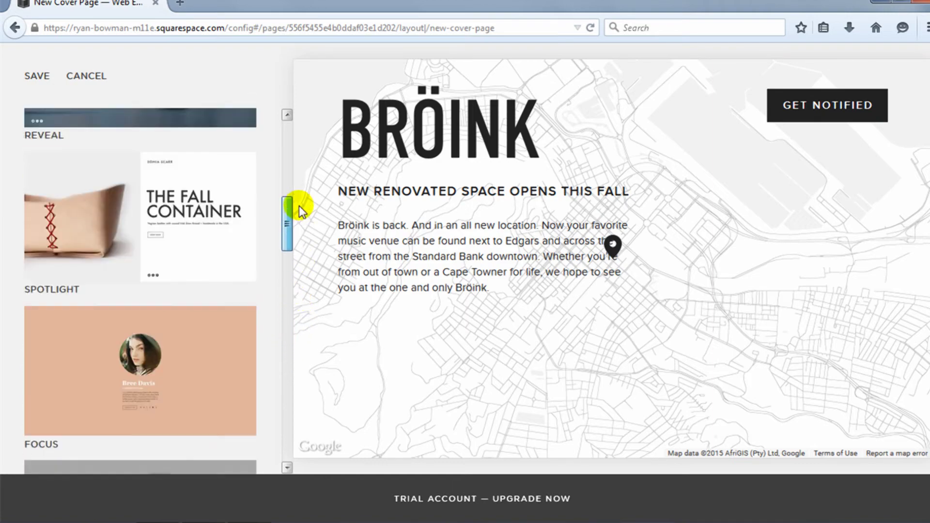
pyautogui.moveTo(300, 211); pyautogui.dragTo(301, 128)
# Discard the layout change, then add a New Index page to Top Navigation and preview it
pyautogui.click(87, 75)
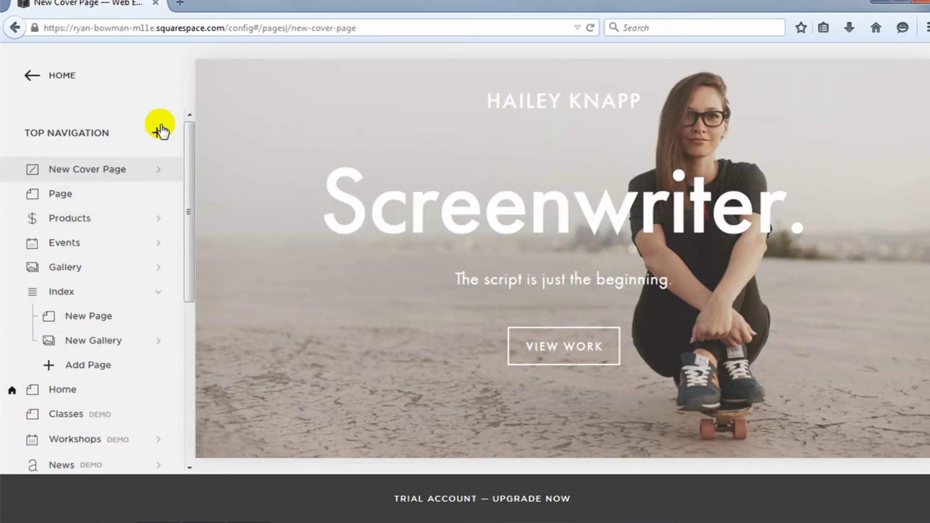
pyautogui.click(157, 132)
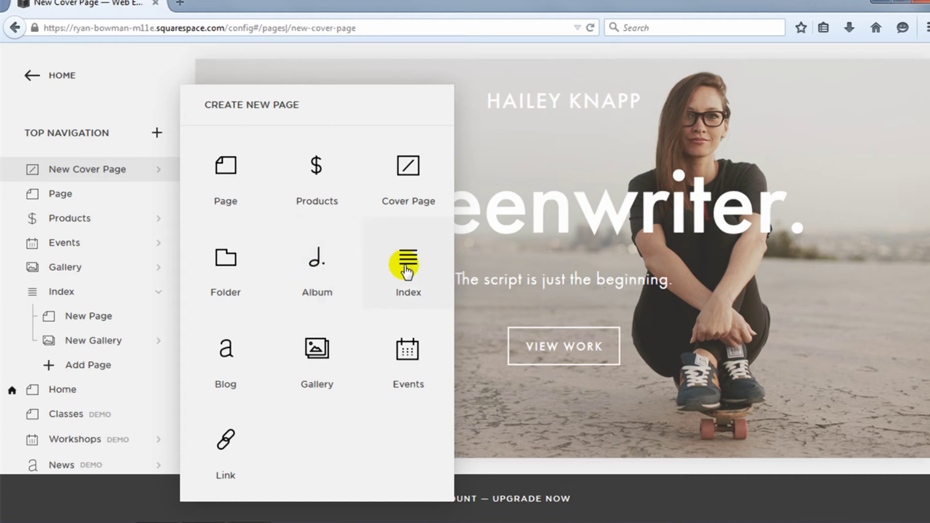
pyautogui.click(407, 271)
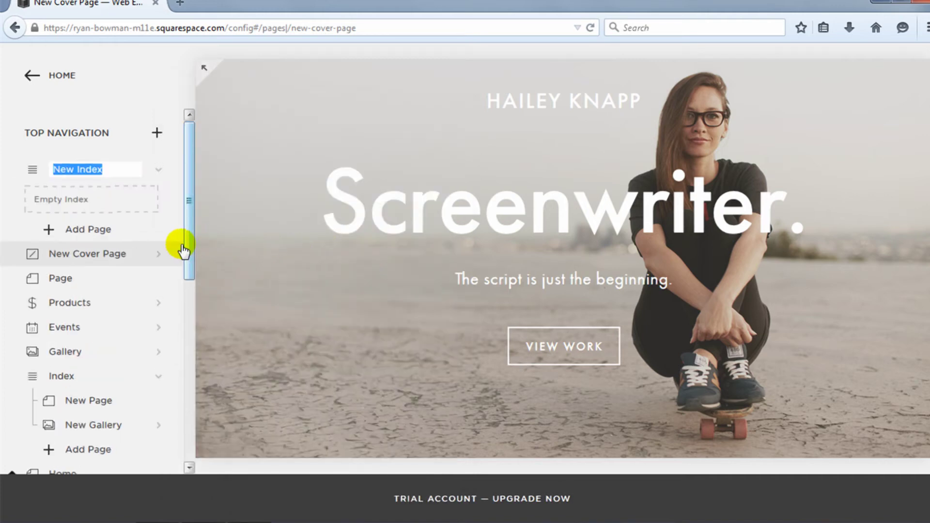
pyautogui.click(68, 376)
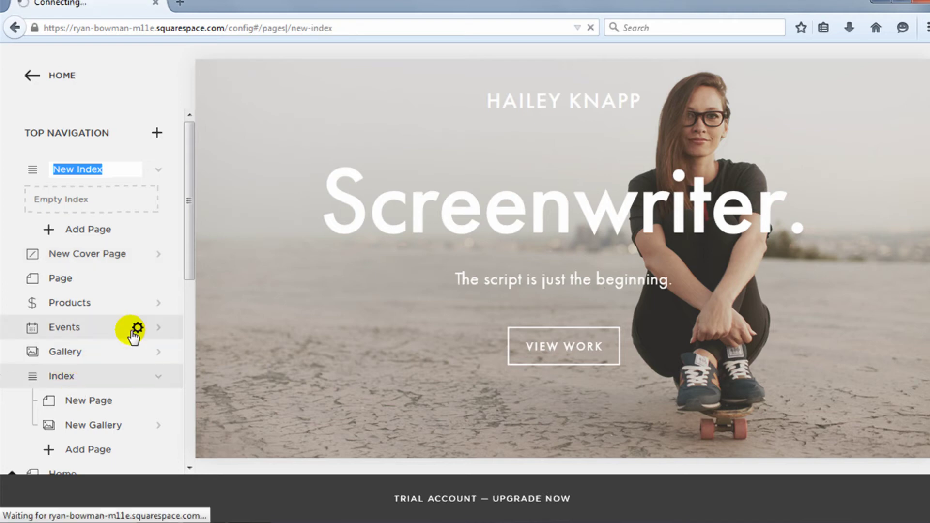
pyautogui.scroll(-3, 187, 286)
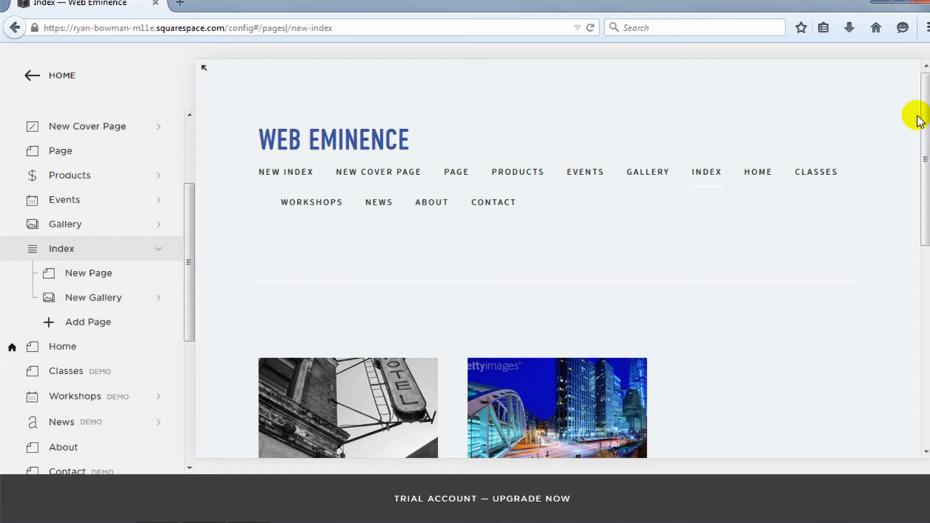
# Scroll the New Index preview and return to the top of the page
pyautogui.moveTo(921, 121); pyautogui.dragTo(926, 191)
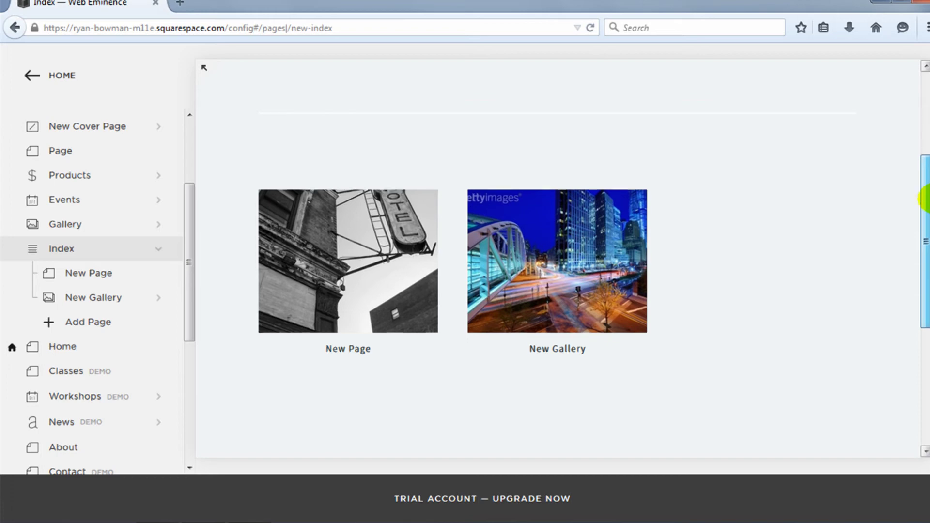
pyautogui.moveTo(557, 276)
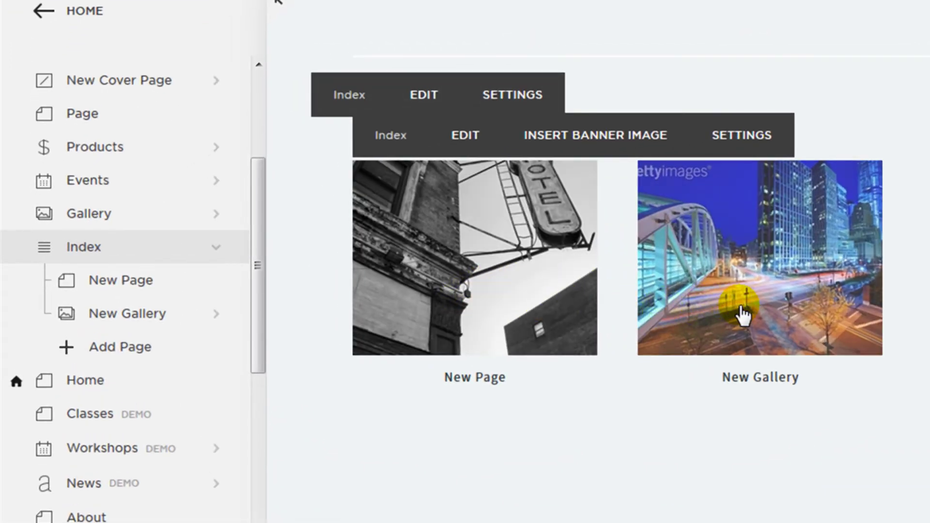
pyautogui.scroll(5, 744, 315)
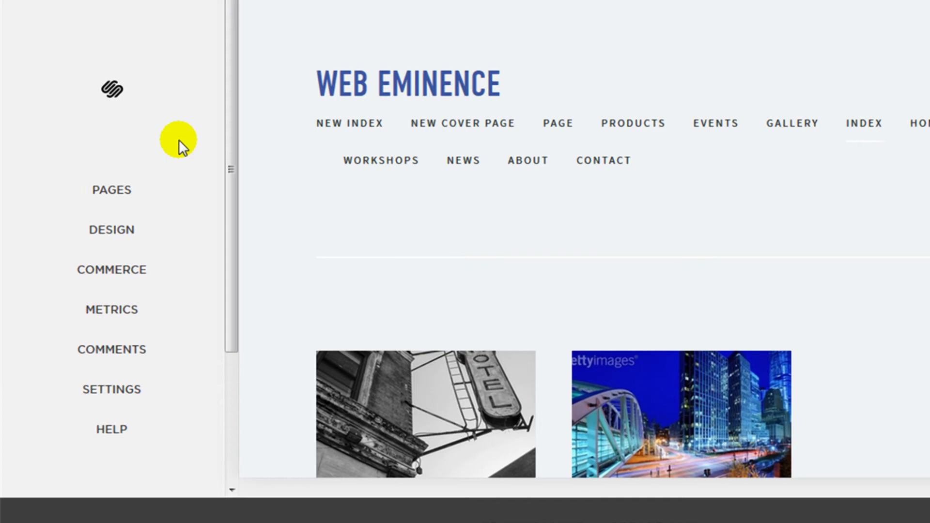
# Open Design > Logo & Title and scroll through the Logo Image, Browser Icon and Social Sharing Logo sections
pyautogui.click(125, 233)
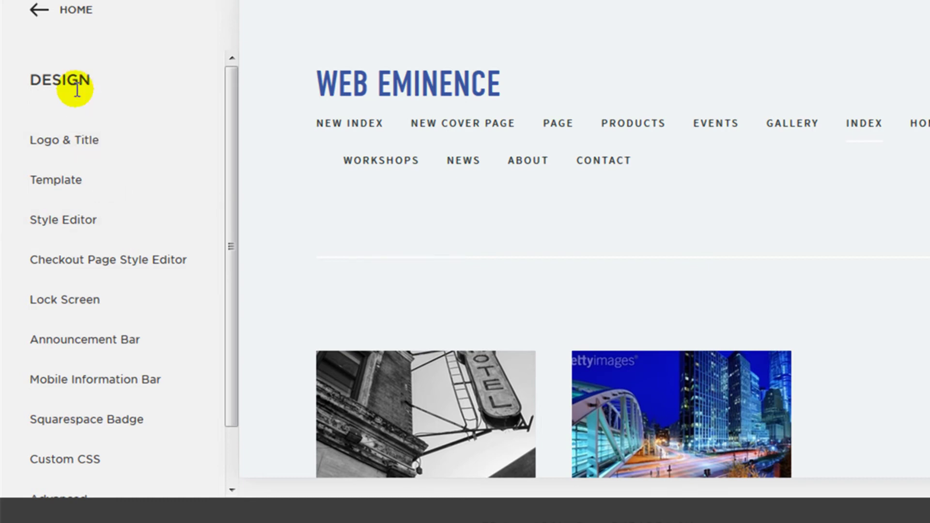
pyautogui.moveTo(228, 141)
pyautogui.mouseDown()
pyautogui.moveTo(229, 181)
pyautogui.moveTo(228, 141)
pyautogui.mouseUp()
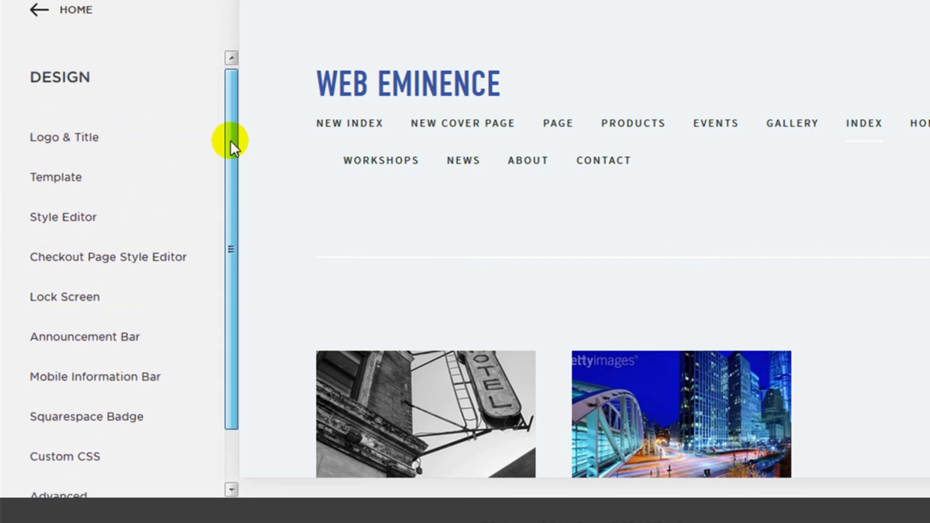
pyautogui.click(88, 148)
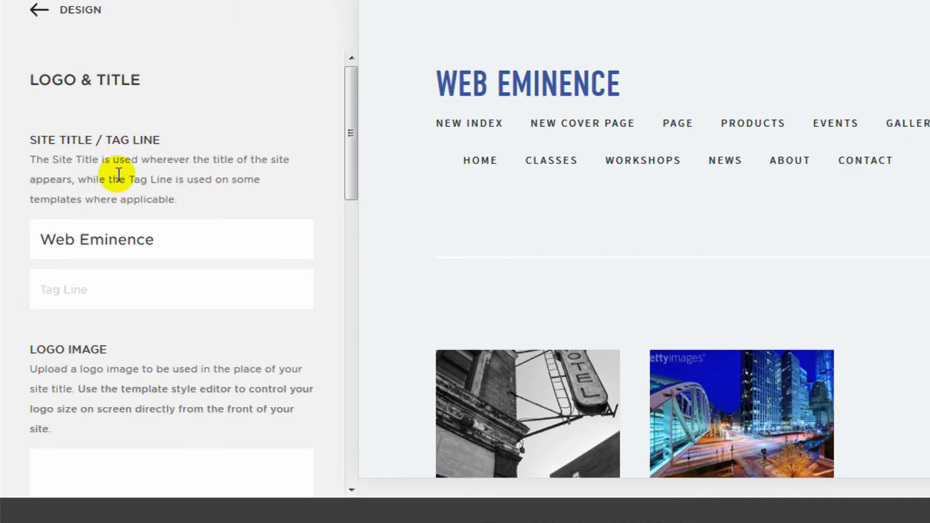
pyautogui.scroll(-3, 178, 239)
pyautogui.scroll(-8, 182, 237)
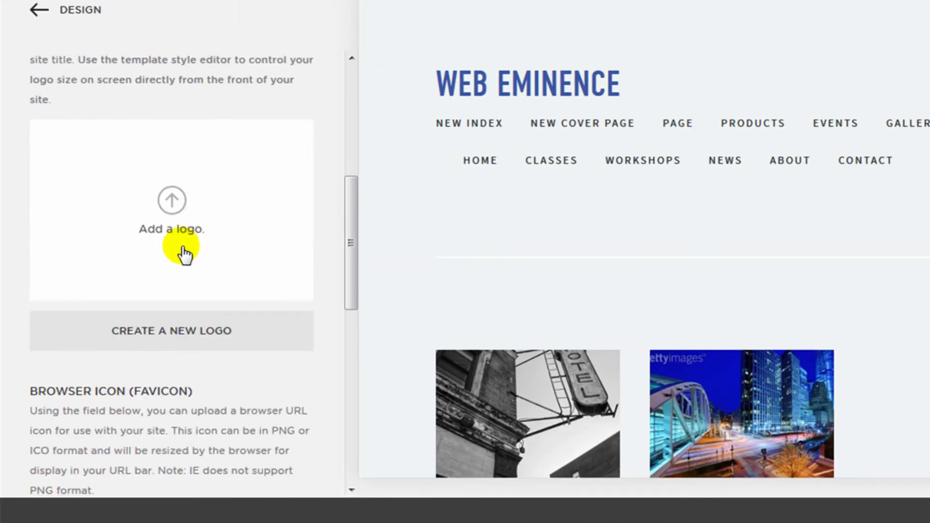
pyautogui.scroll(-10, 187, 272)
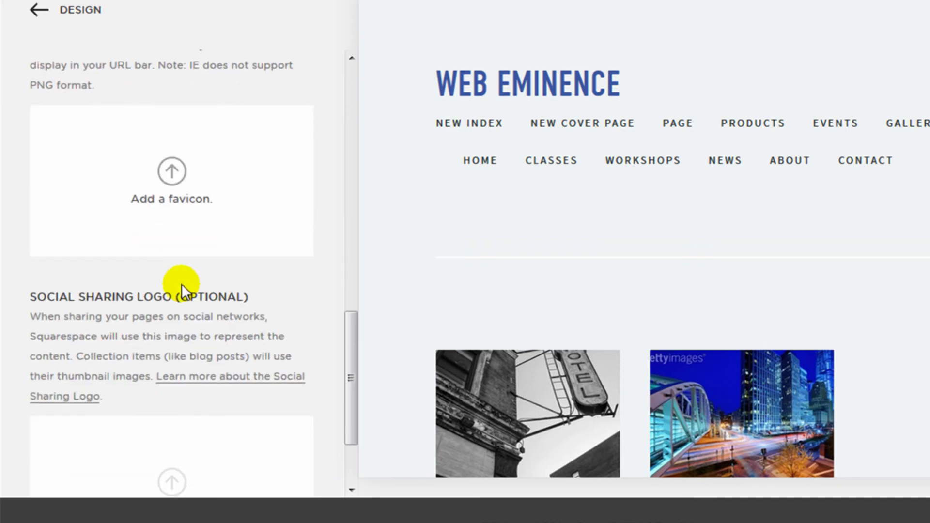
pyautogui.scroll(10, 179, 294)
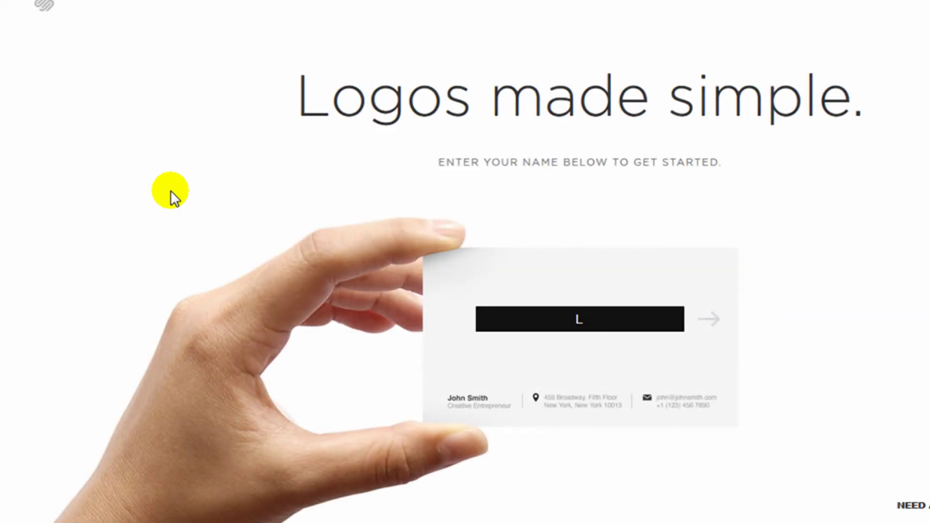
# Start a logo named 'Web Eminence' and set its font to Fauna One
pyautogui.click(600, 320)
pyautogui.write('Web Eminence')
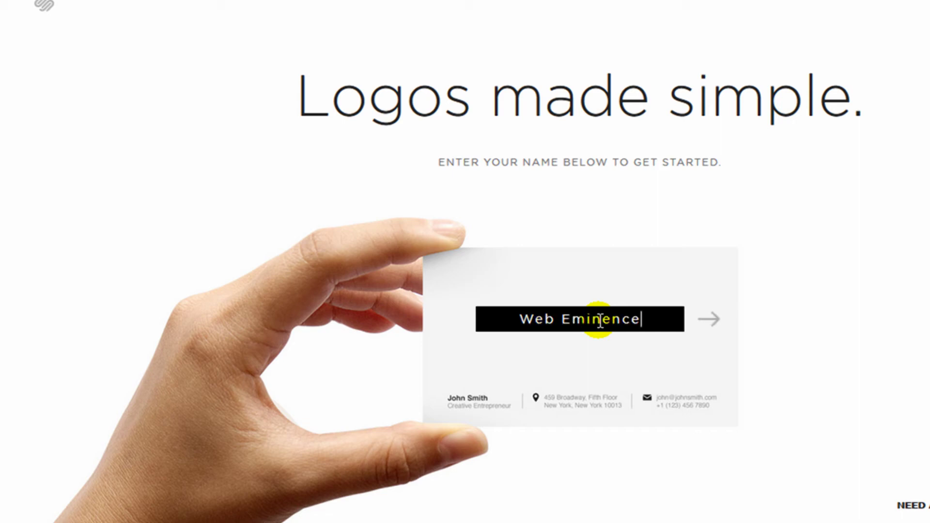
pyautogui.click(712, 319)
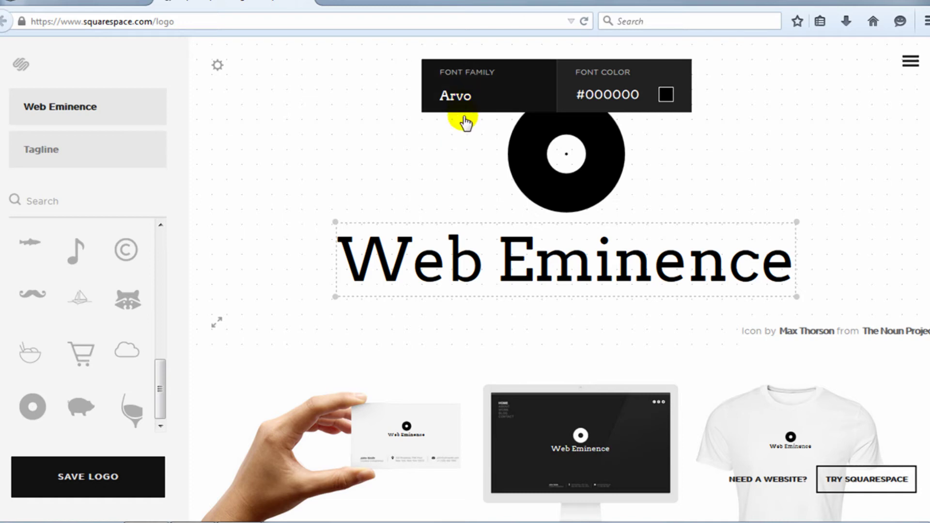
pyautogui.click(465, 102)
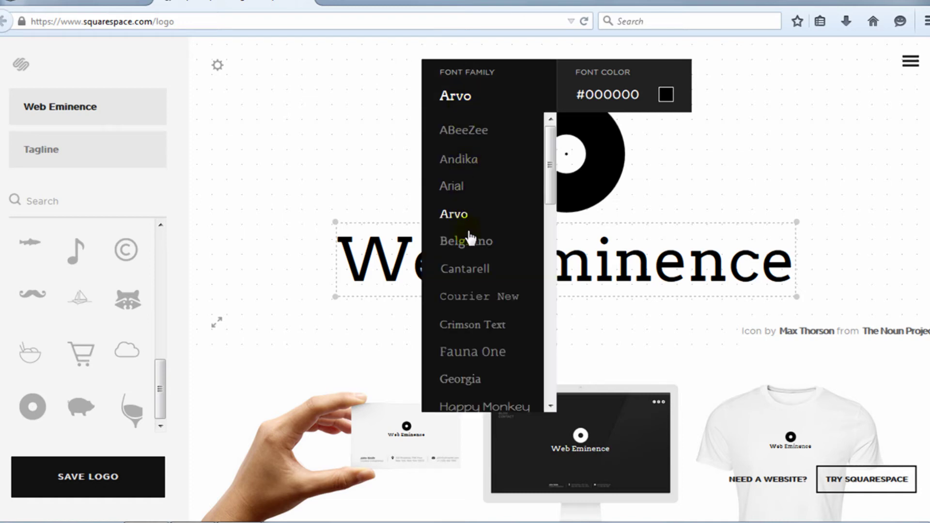
pyautogui.click(469, 353)
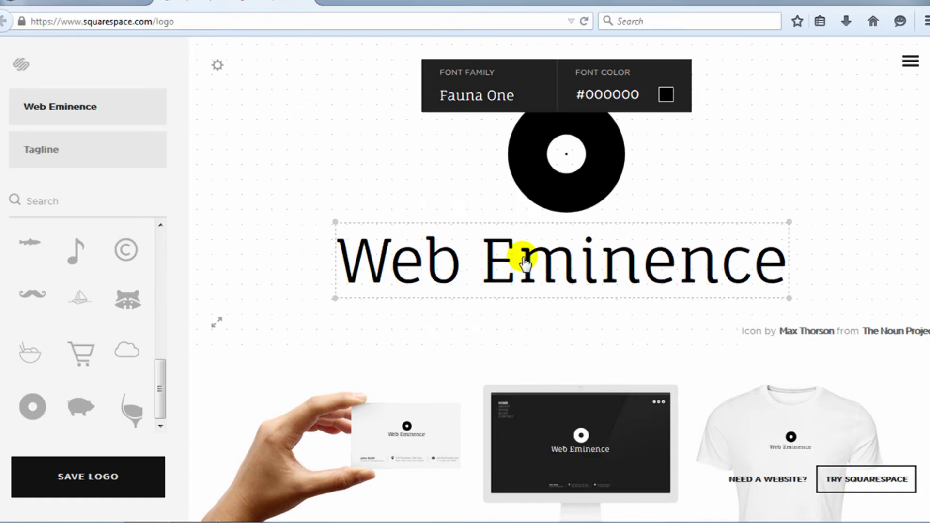
# Move the disc icon left and down, then save the logo
pyautogui.moveTo(550, 192); pyautogui.dragTo(501, 198)
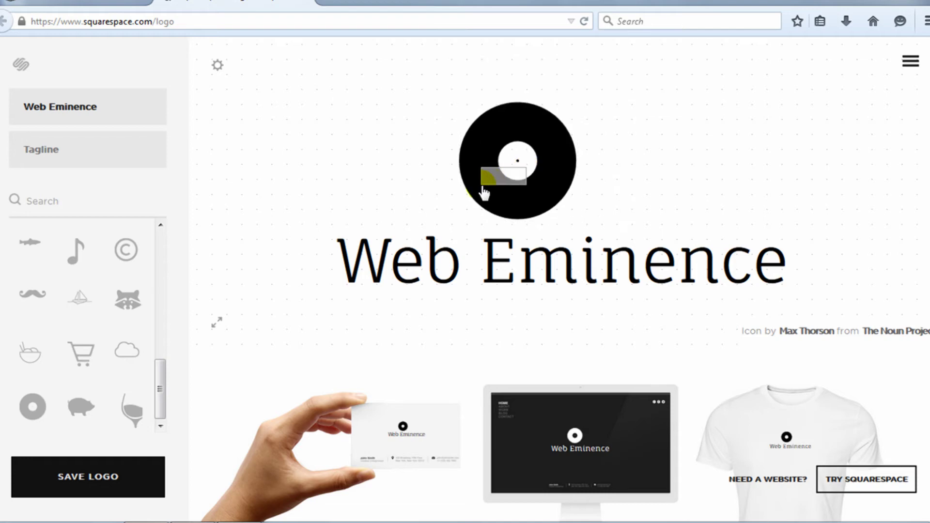
pyautogui.moveTo(484, 154); pyautogui.dragTo(358, 166)
pyautogui.click(388, 253)
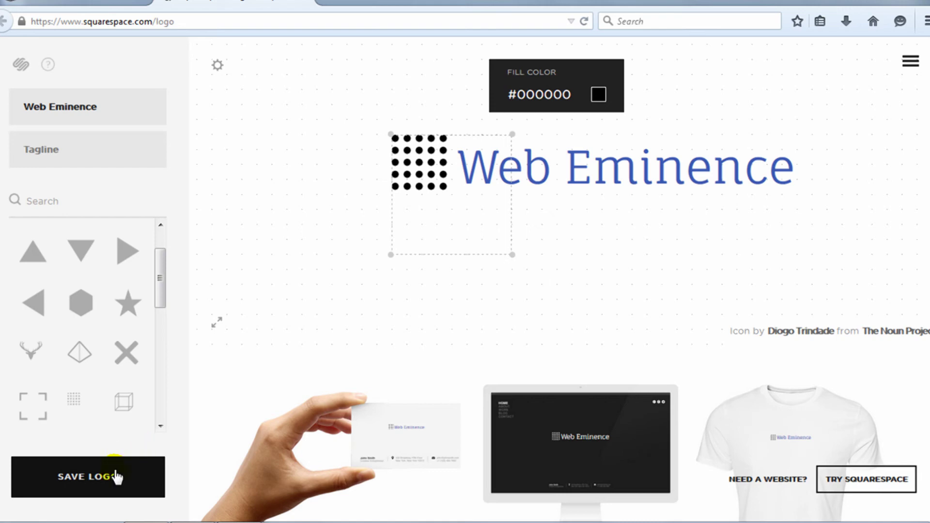
pyautogui.click(116, 478)
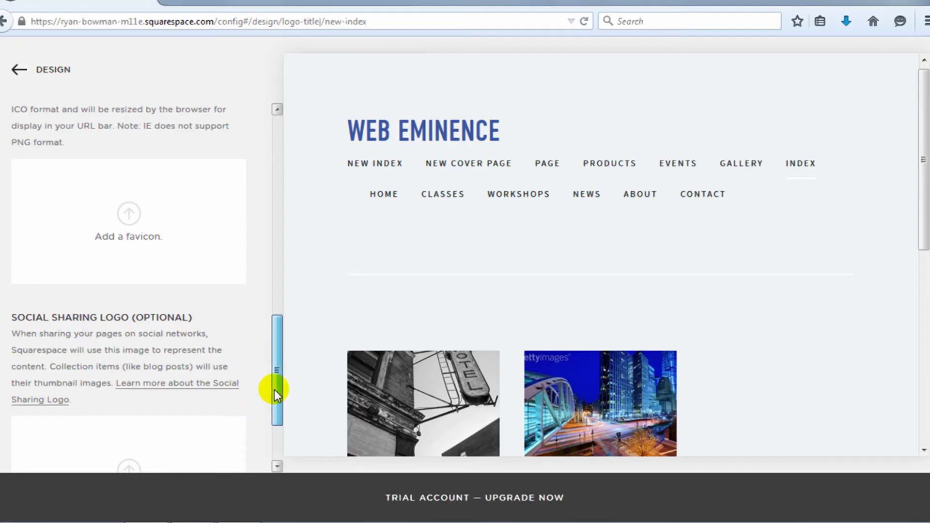
pyautogui.moveTo(275, 390); pyautogui.dragTo(294, 217)
# Return to the Design list and open the Style Editor
pyautogui.click(294, 217)
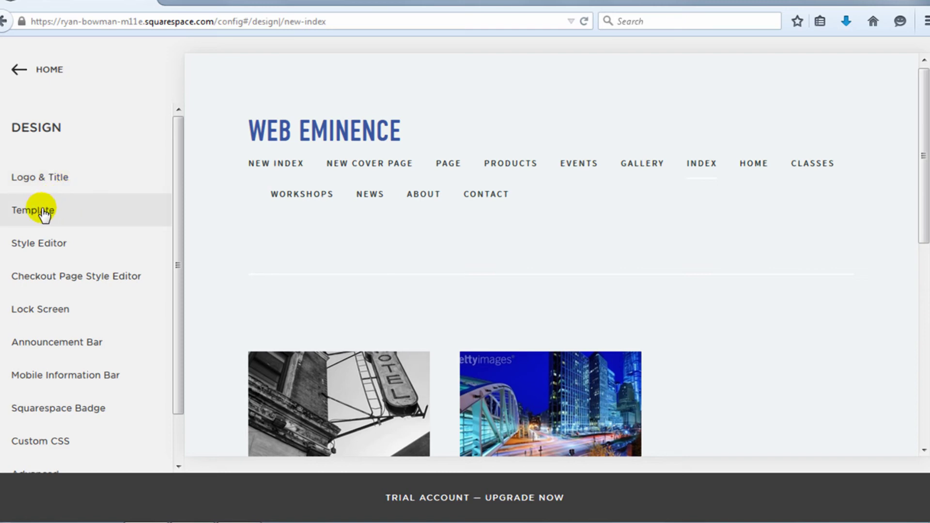
pyautogui.click(49, 246)
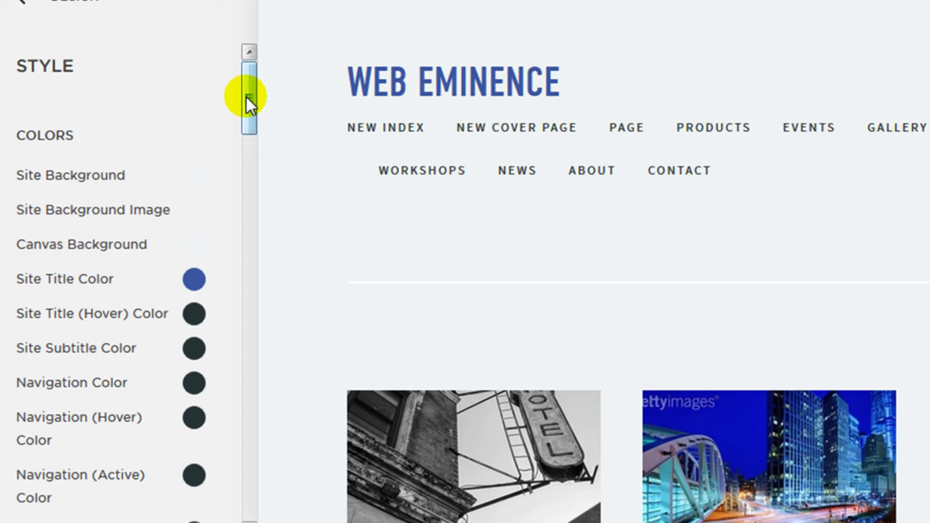
pyautogui.moveTo(183, 138)
pyautogui.mouseDown()
pyautogui.moveTo(181, 167)
pyautogui.moveTo(184, 129)
pyautogui.mouseUp()
pyautogui.moveTo(260, 80); pyautogui.dragTo(259, 124)
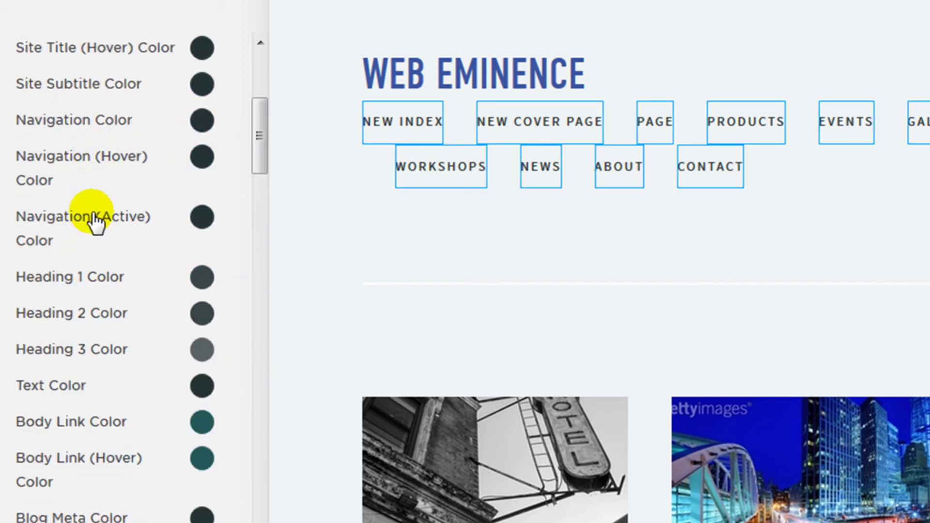
pyautogui.scroll(1, 98, 131)
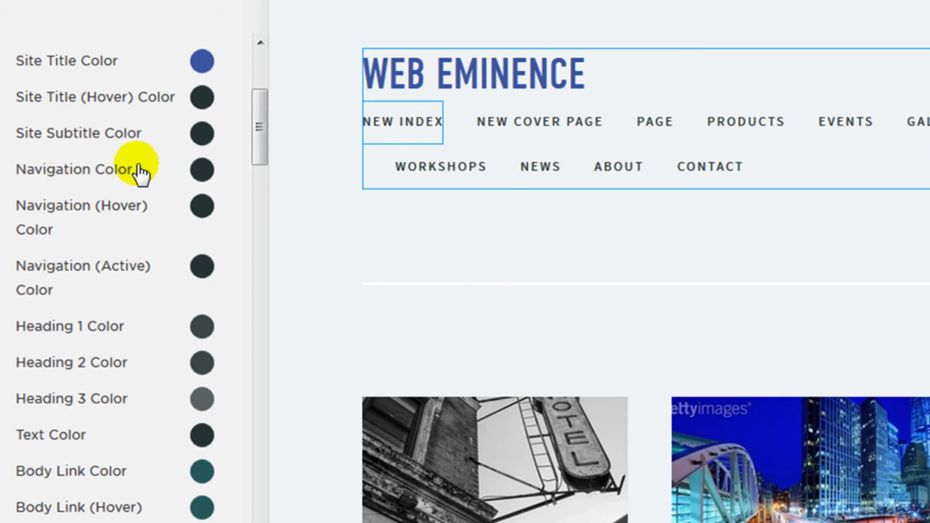
# Set the Navigation Color to orange #f37e2b
pyautogui.click(202, 170)
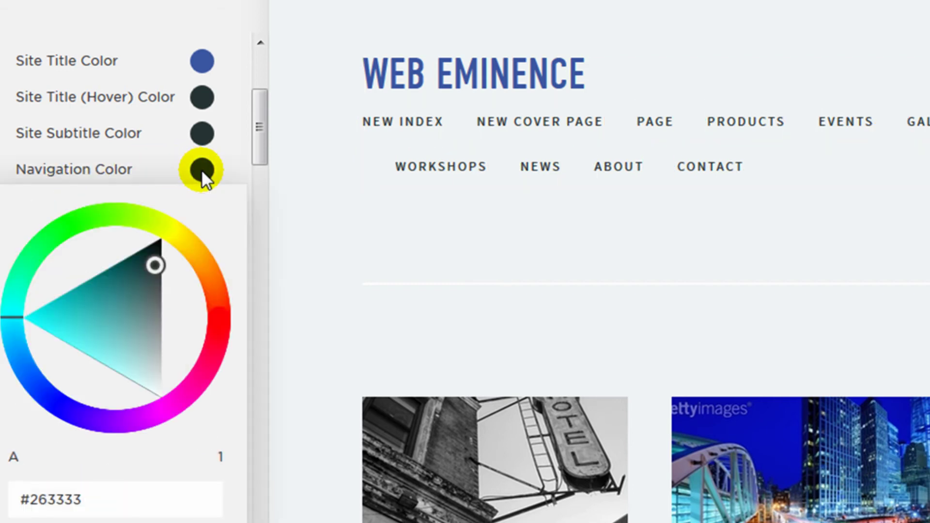
pyautogui.click(185, 307)
pyautogui.click(211, 275)
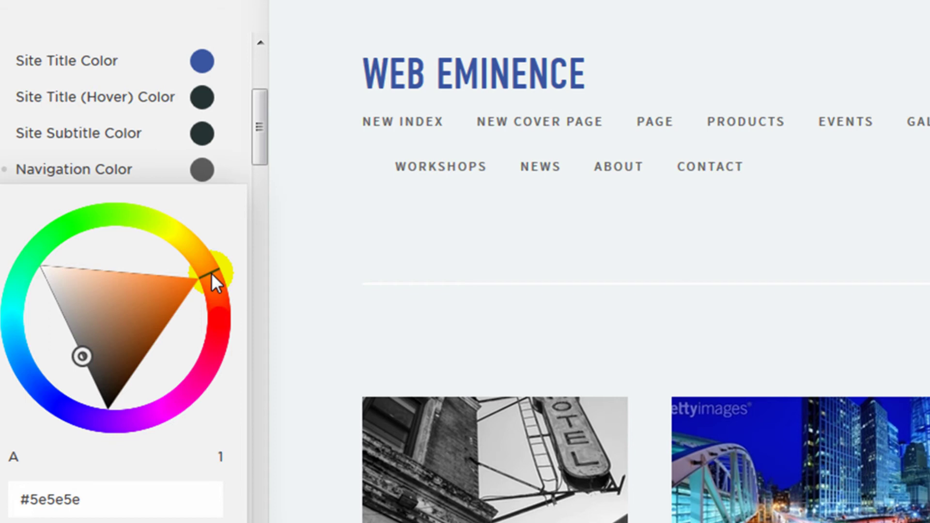
pyautogui.click(170, 285)
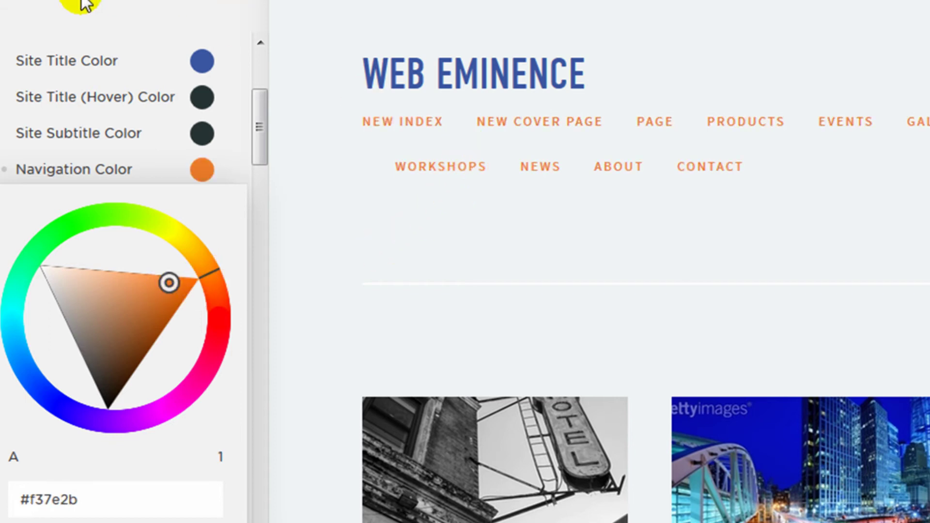
pyautogui.click(37, 2)
pyautogui.moveTo(261, 196)
pyautogui.mouseDown()
pyautogui.moveTo(266, 69)
pyautogui.moveTo(266, 208)
pyautogui.mouseUp()
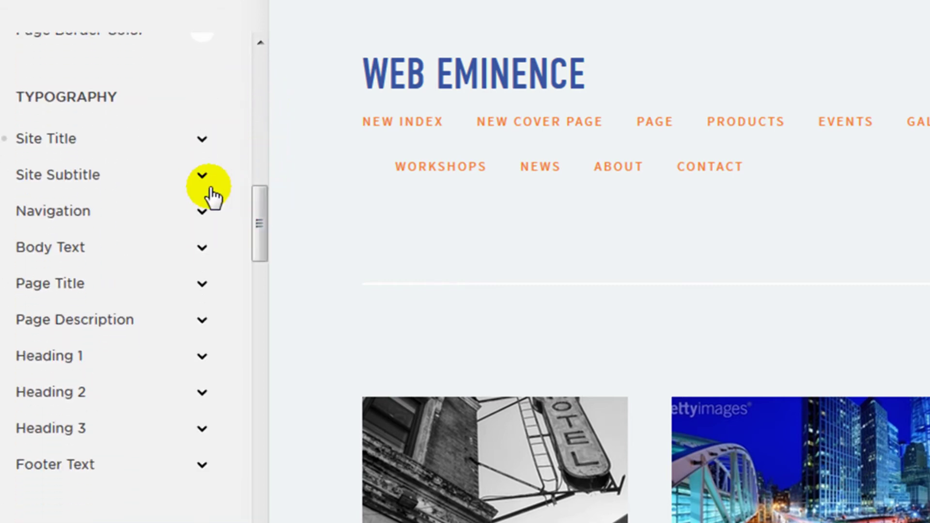
# Expand Site Subtitle typography, browse its font list unchanged, and scroll to Sizes & Values
pyautogui.click(203, 175)
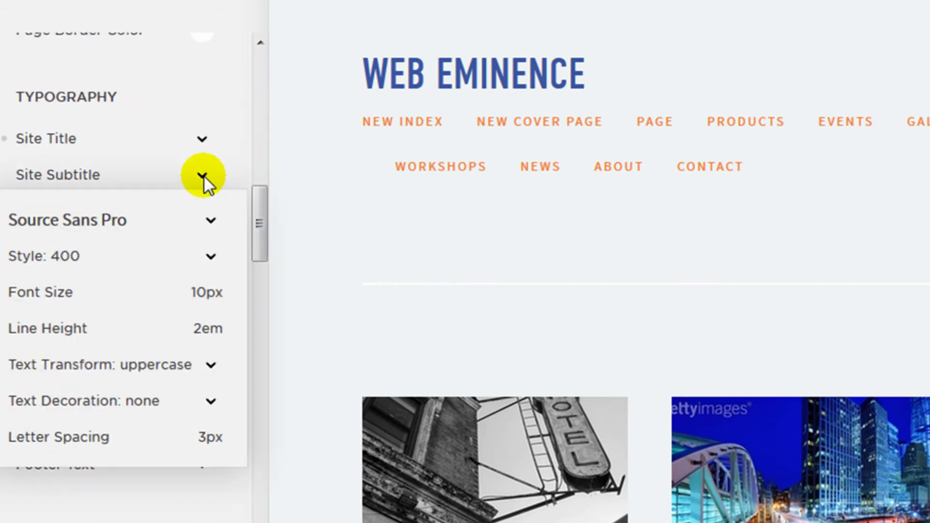
pyautogui.click(209, 218)
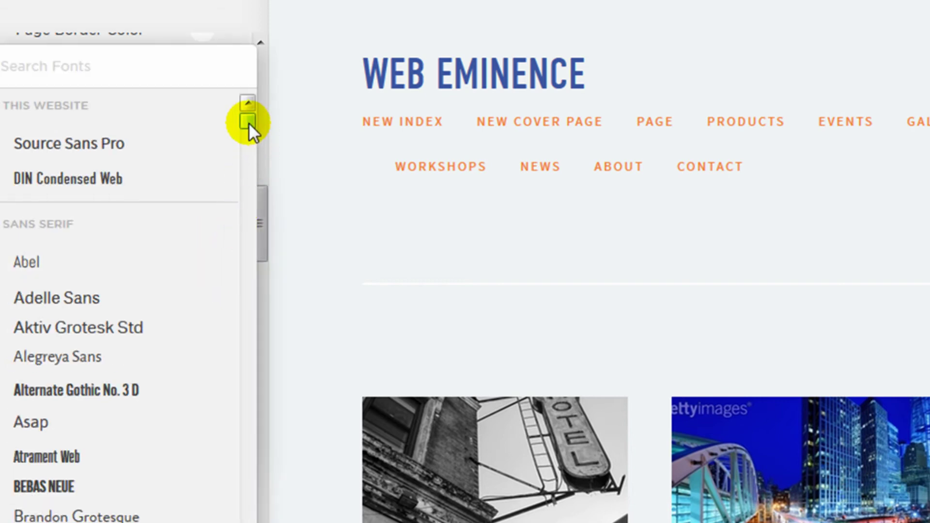
pyautogui.moveTo(248, 122); pyautogui.dragTo(208, 519)
pyautogui.click(262, 203)
pyautogui.moveTo(262, 203); pyautogui.dragTo(258, 280)
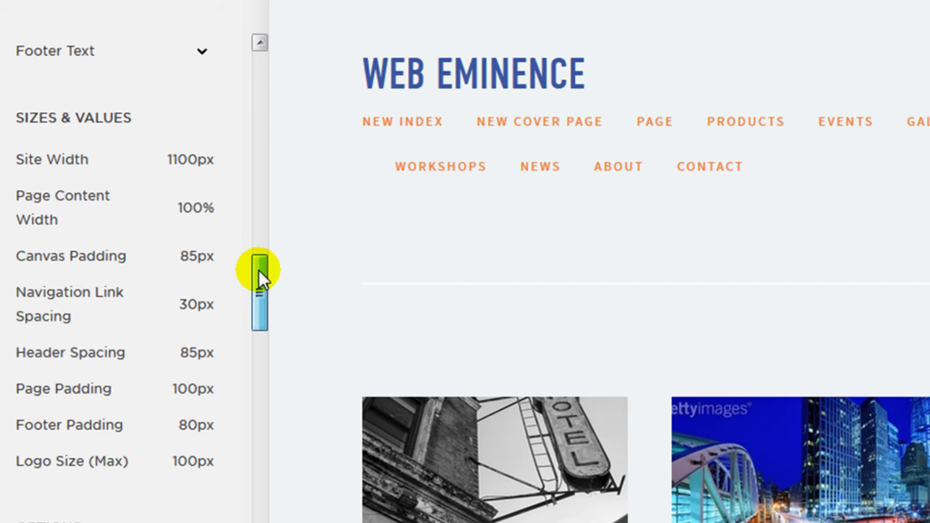
pyautogui.moveTo(258, 270); pyautogui.dragTo(258, 321)
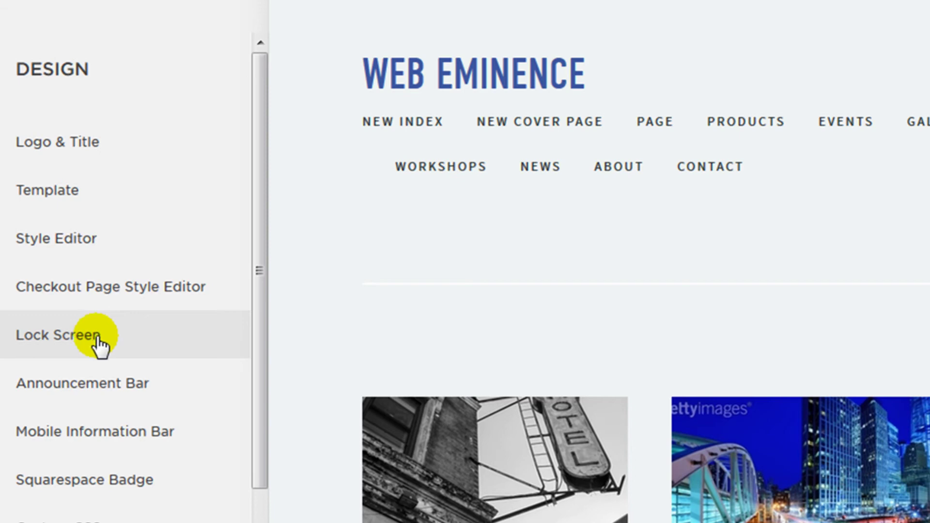
# Open the Announcement Bar settings and choose Enable Announcement Bar
pyautogui.click(113, 385)
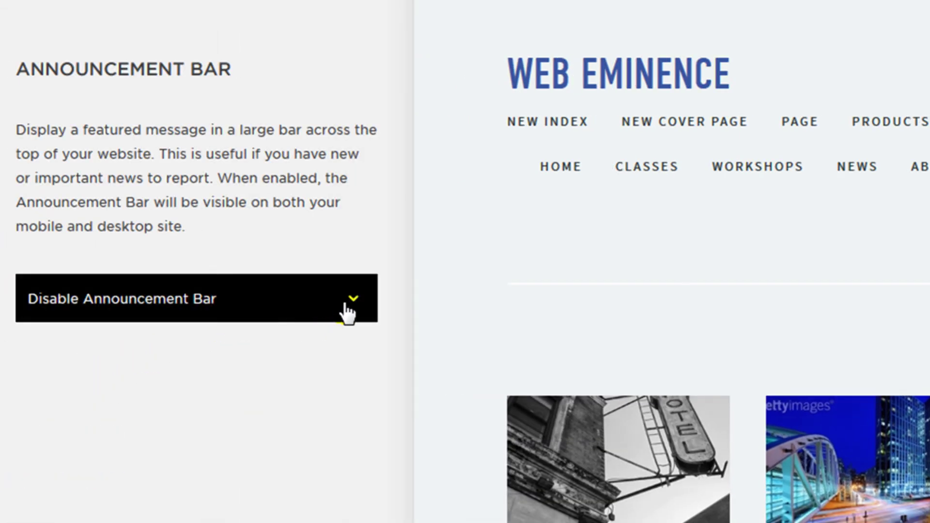
pyautogui.click(353, 310)
pyautogui.click(184, 349)
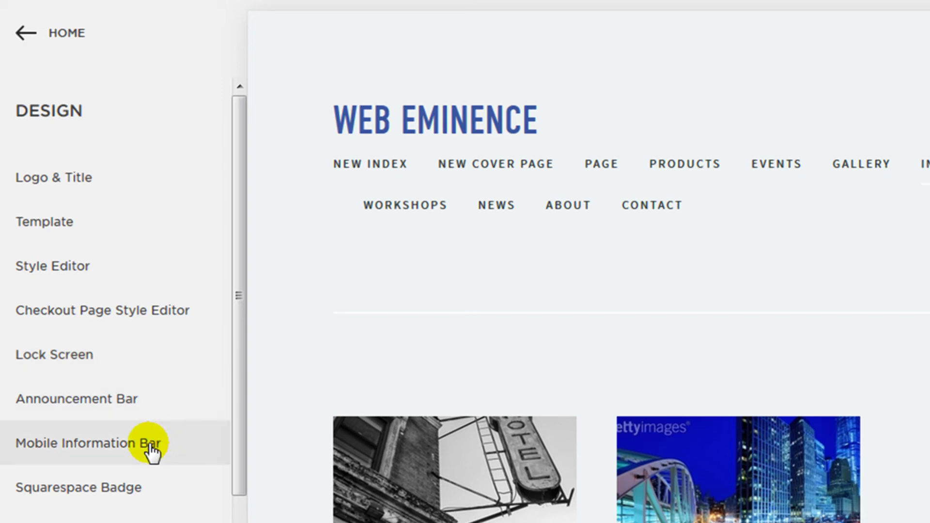
# Show email, phone number and location in the mobile information bar, then open Custom CSS
pyautogui.click(151, 444)
pyautogui.click(320, 380)
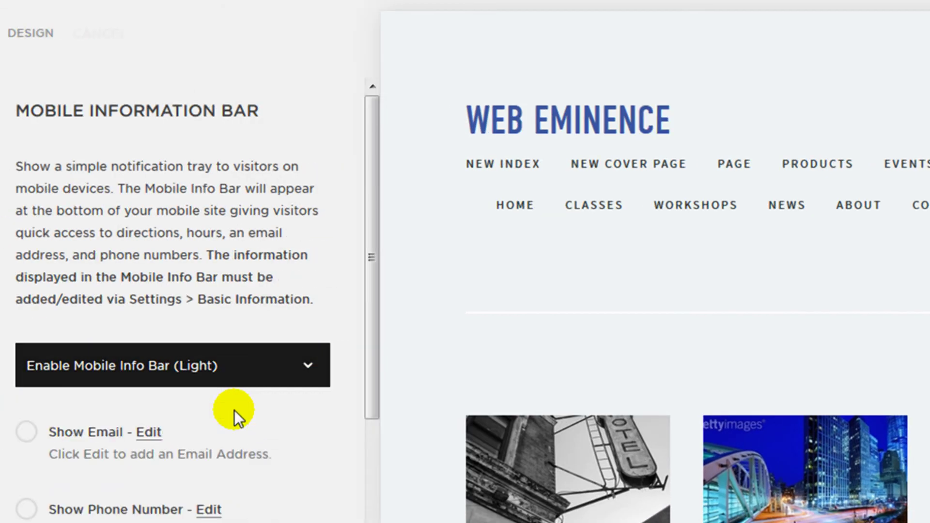
pyautogui.scroll(-4, 233, 417)
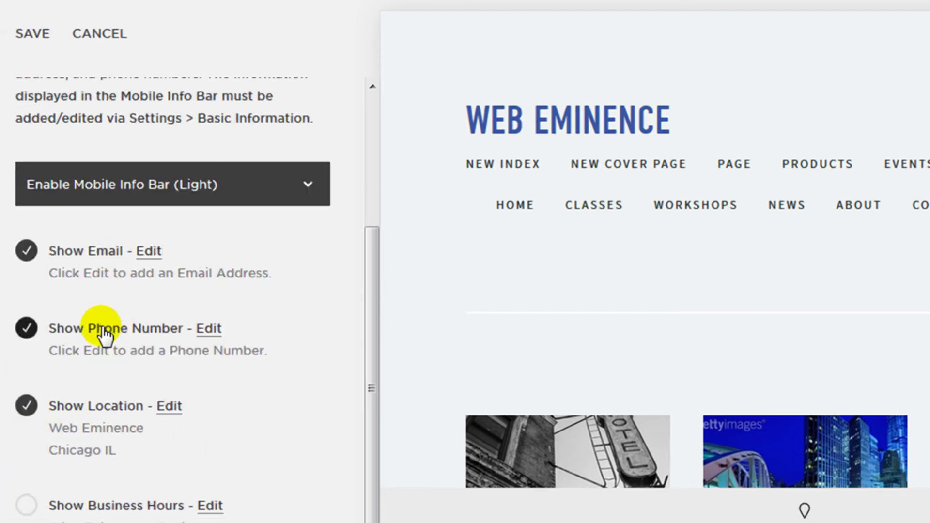
pyautogui.scroll(-1, 58, 451)
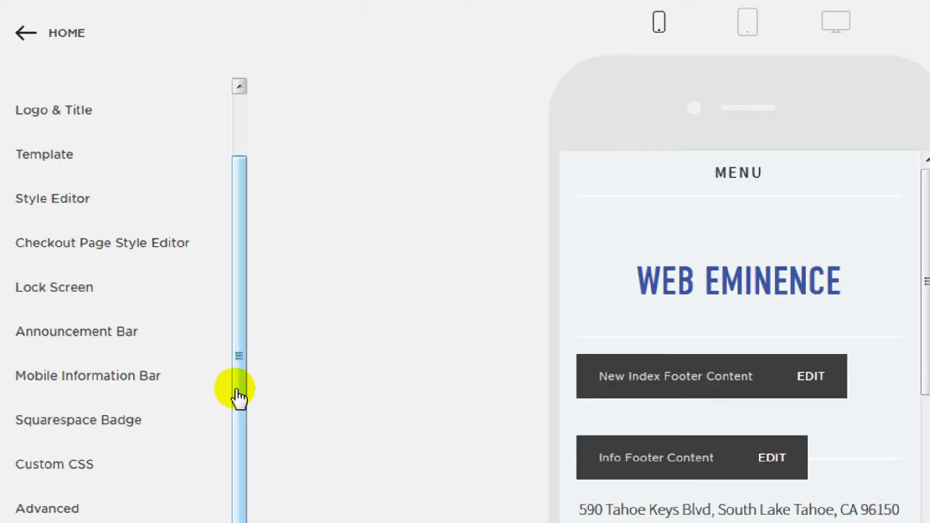
pyautogui.click(81, 465)
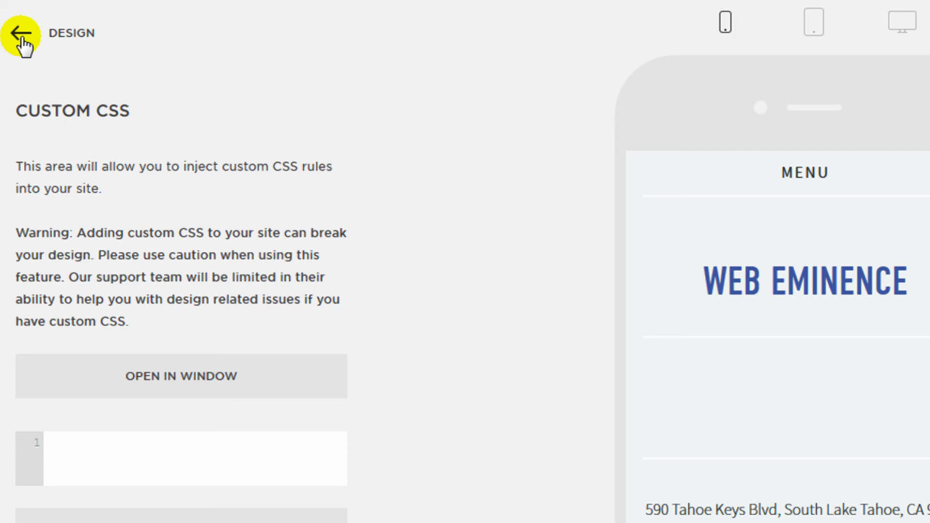
# Add the Squarespace Widget product to the cart and view the shopping cart
pyautogui.doubleClick(21, 34)
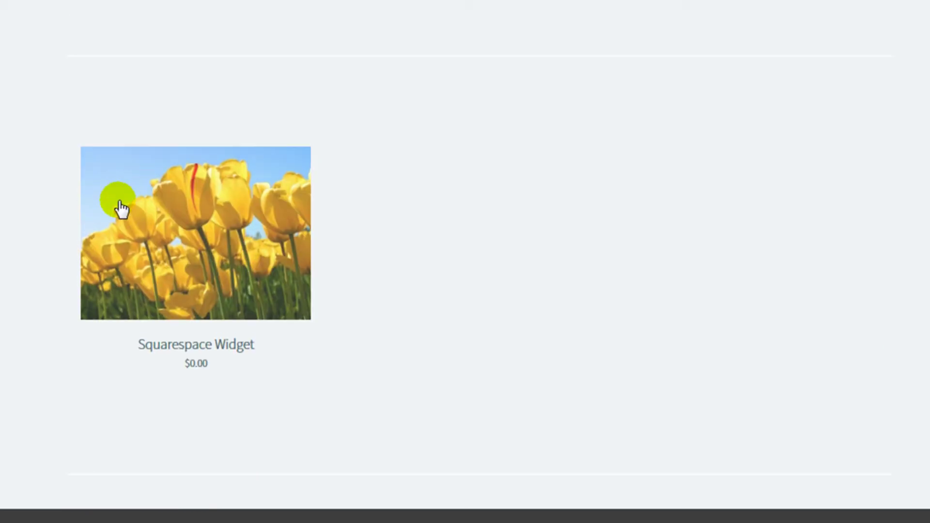
pyautogui.click(133, 224)
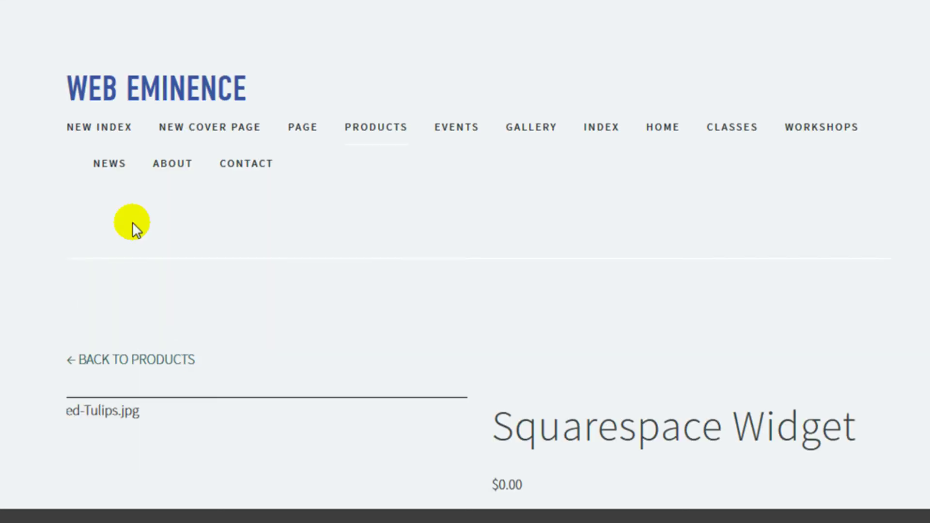
pyautogui.scroll(-8, 322, 216)
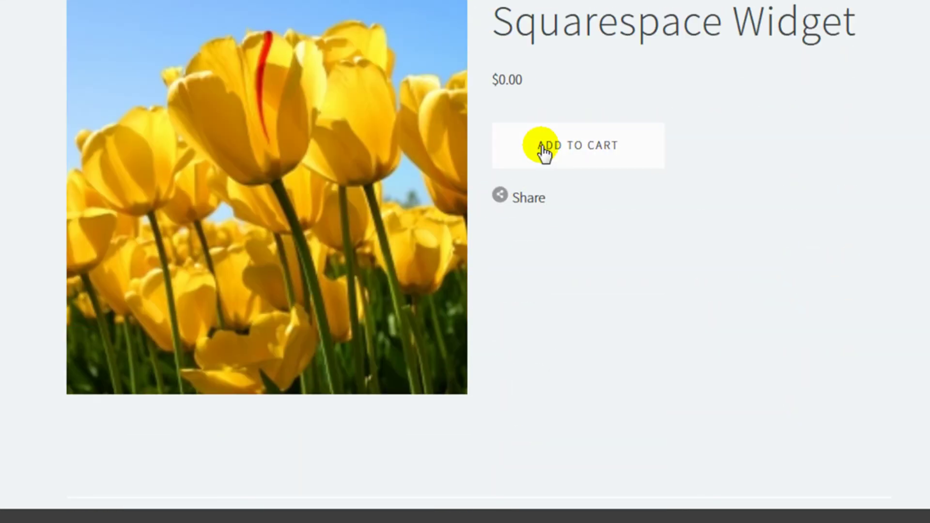
pyautogui.scroll(2, 553, 145)
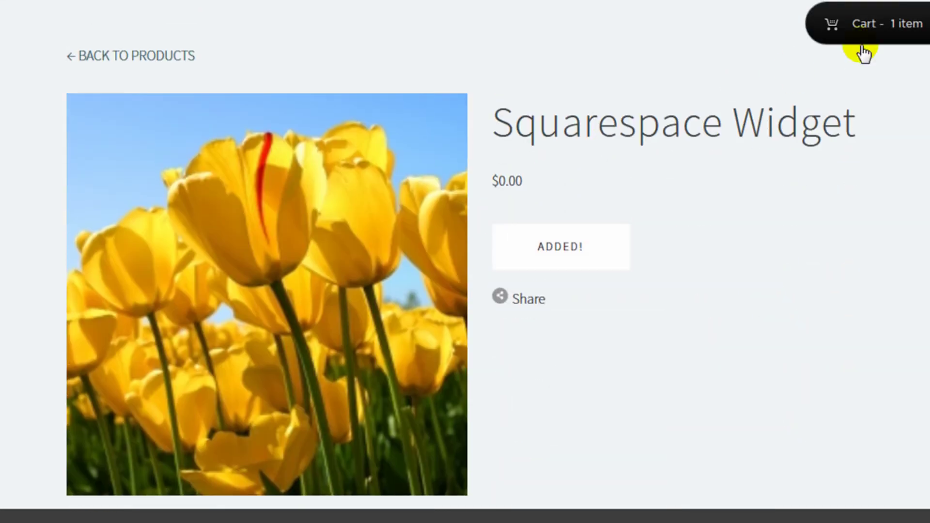
pyautogui.click(915, 25)
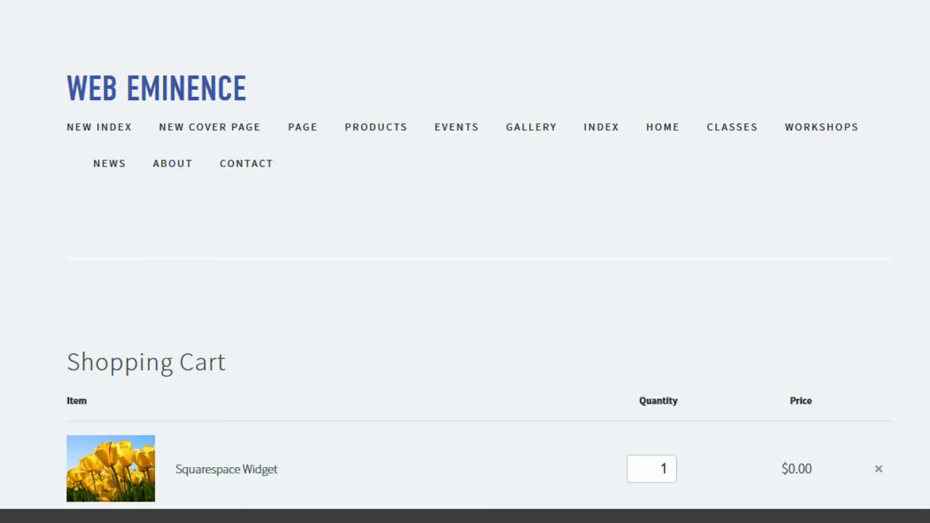
pyautogui.scroll(-3, 466, 262)
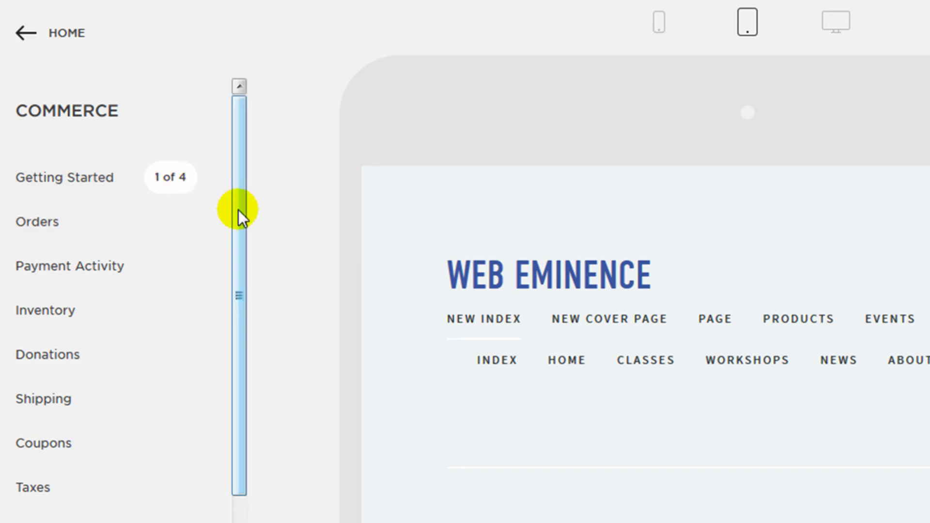
# Check the store's product inventory under Commerce
pyautogui.click(74, 315)
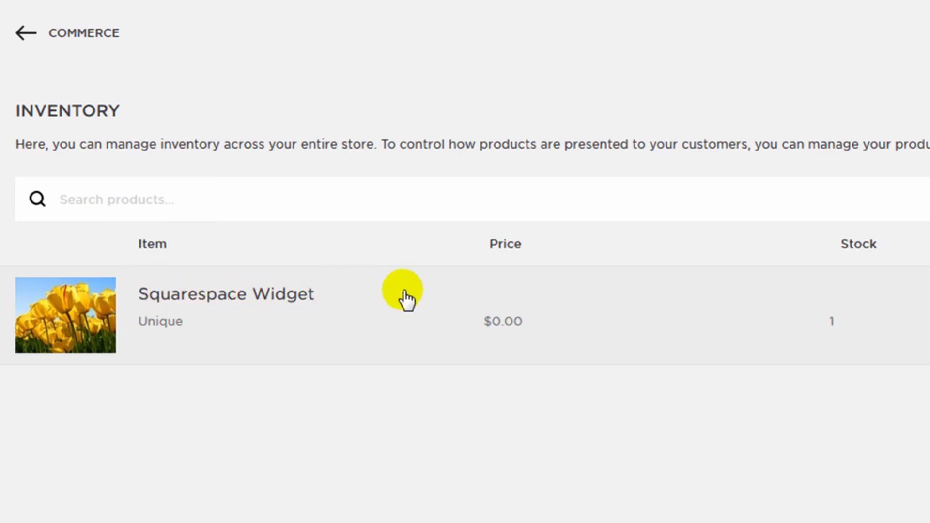
pyautogui.click(59, 43)
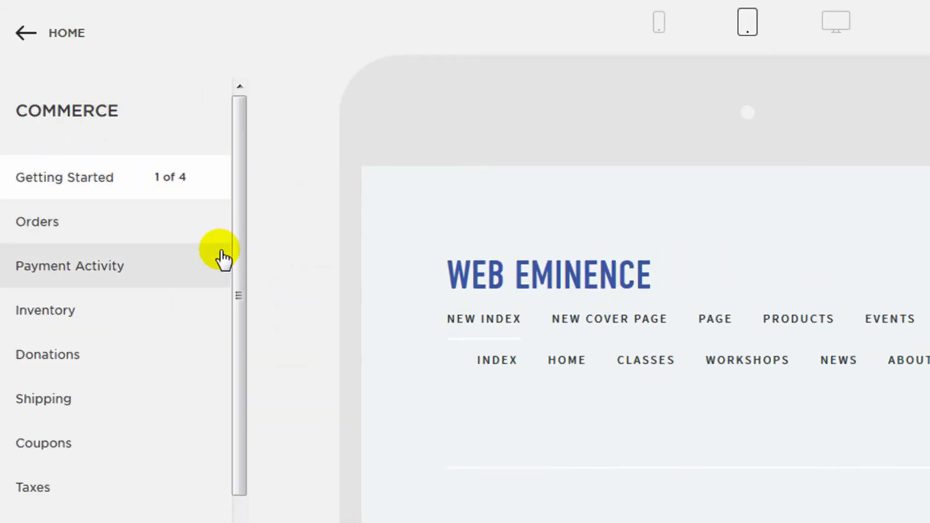
pyautogui.scroll(-1, 72, 418)
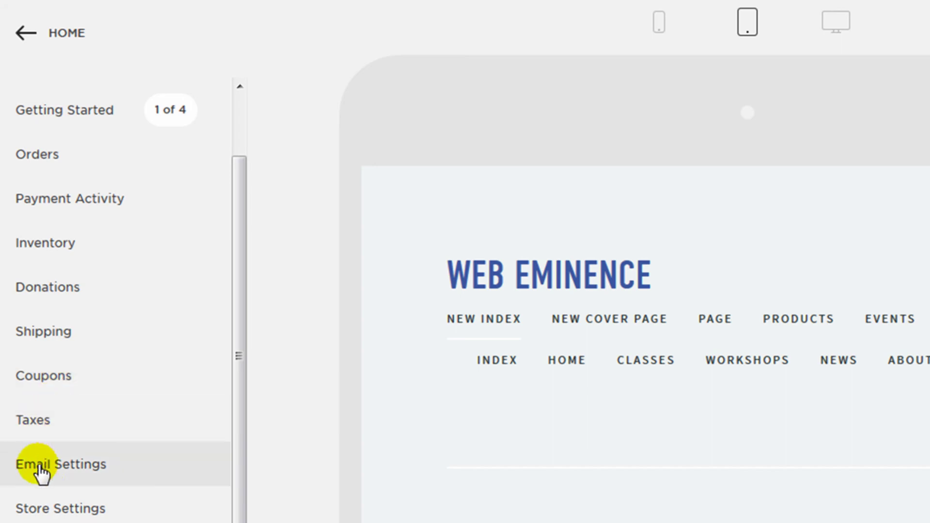
# Review the Store Settings Stripe notice and try checking out the Squarespace Widget order
pyautogui.click(58, 511)
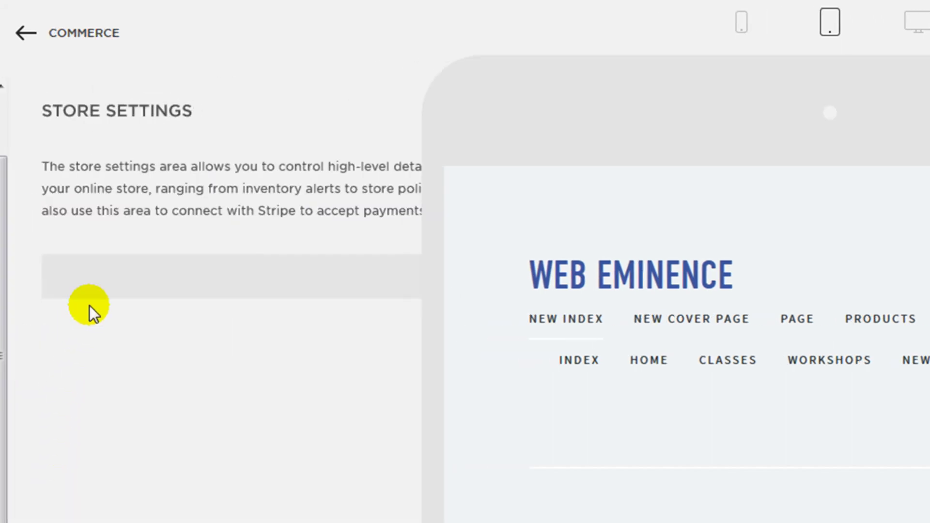
pyautogui.scroll(-5, 183, 248)
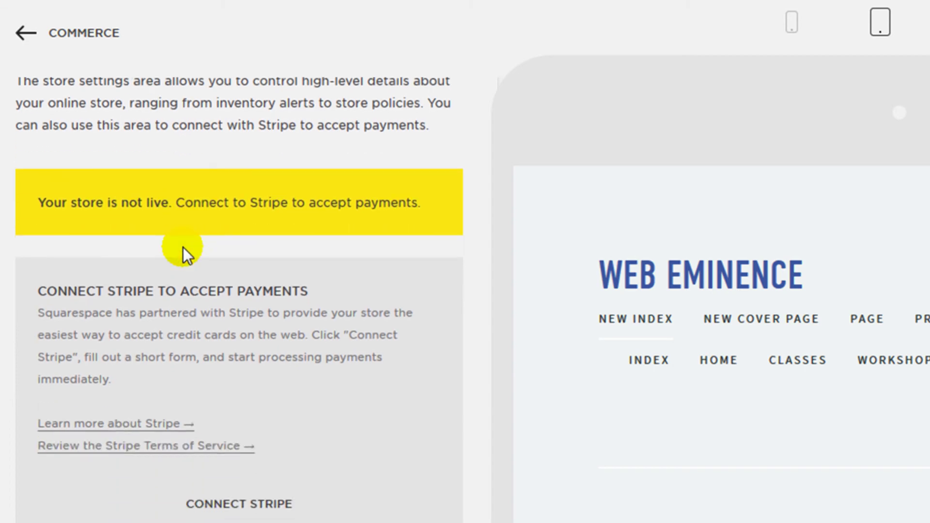
pyautogui.scroll(2, 196, 272)
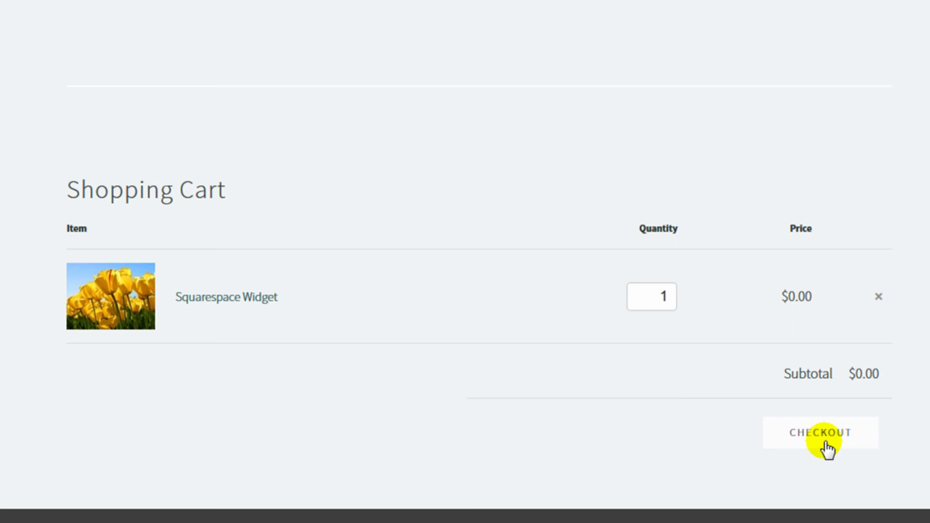
pyautogui.click(826, 444)
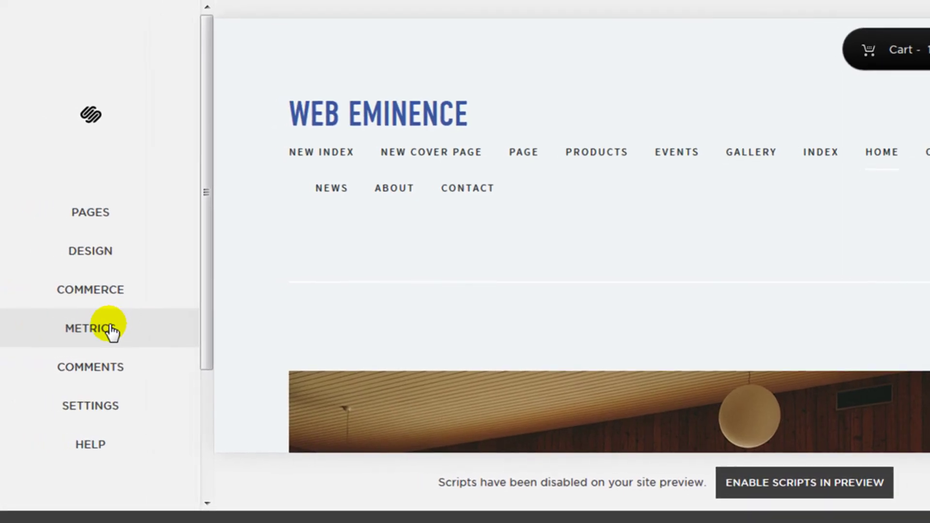
# View the Traffic Overview chart in Metrics
pyautogui.click(110, 332)
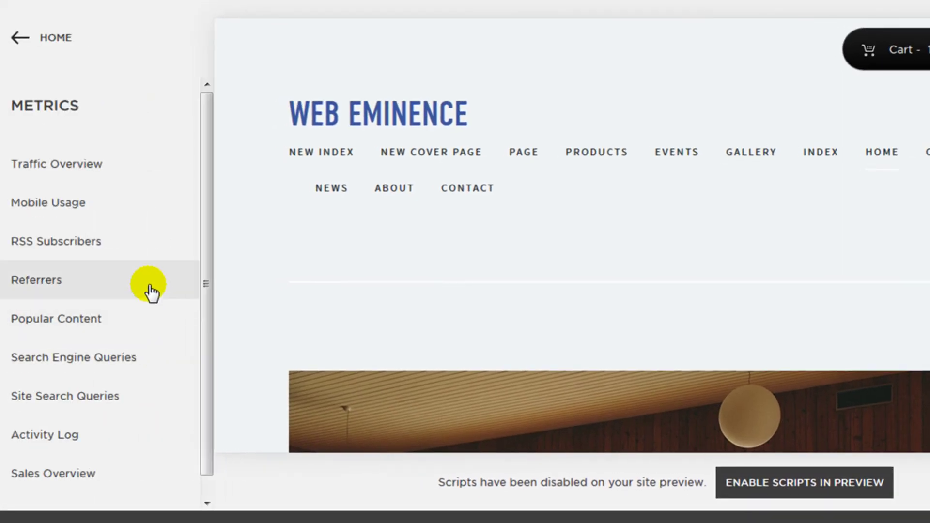
pyautogui.click(108, 165)
pyautogui.click(61, 38)
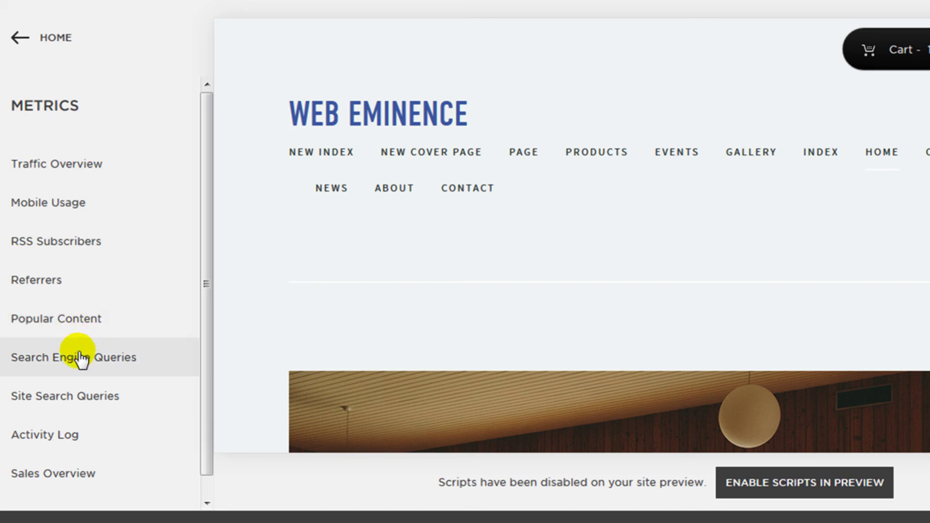
pyautogui.press('Escape')
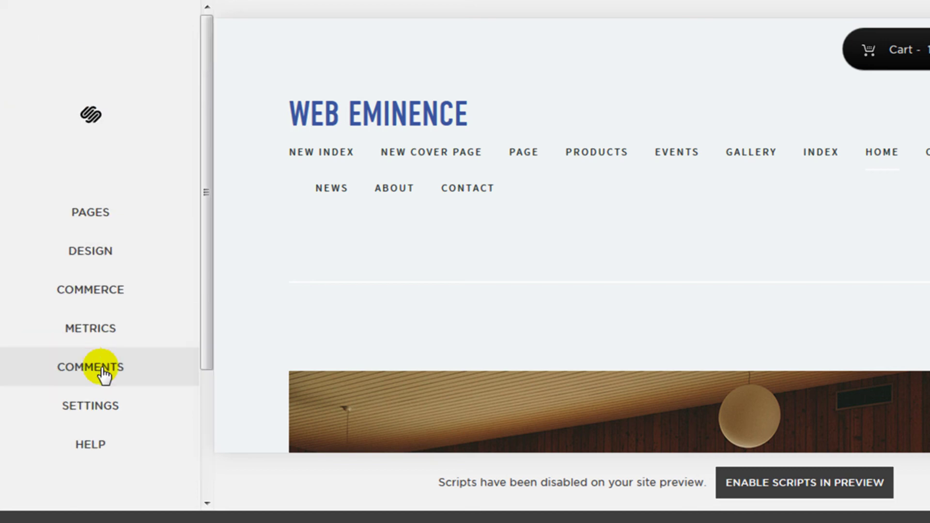
# Go to the site Settings and look at the Email settings
pyautogui.click(106, 407)
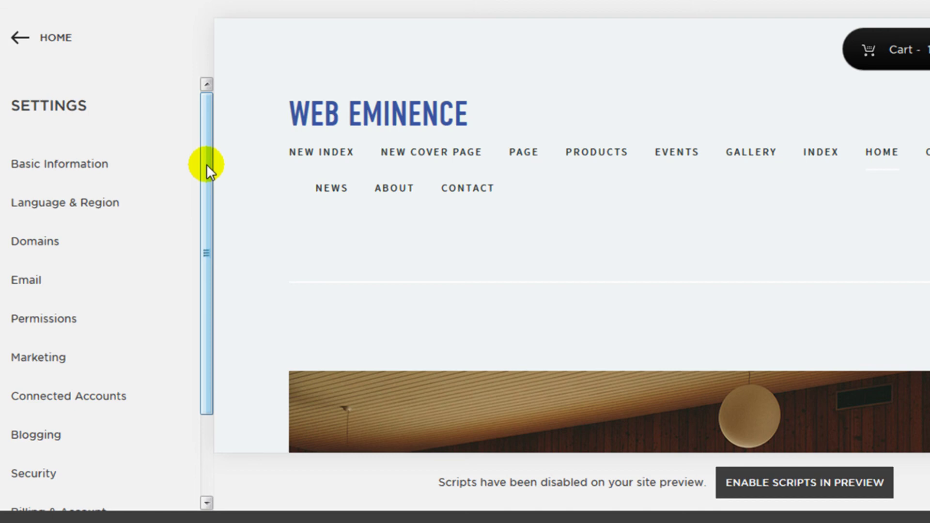
pyautogui.moveTo(208, 167)
pyautogui.mouseDown()
pyautogui.moveTo(213, 242)
pyautogui.moveTo(217, 171)
pyautogui.mouseUp()
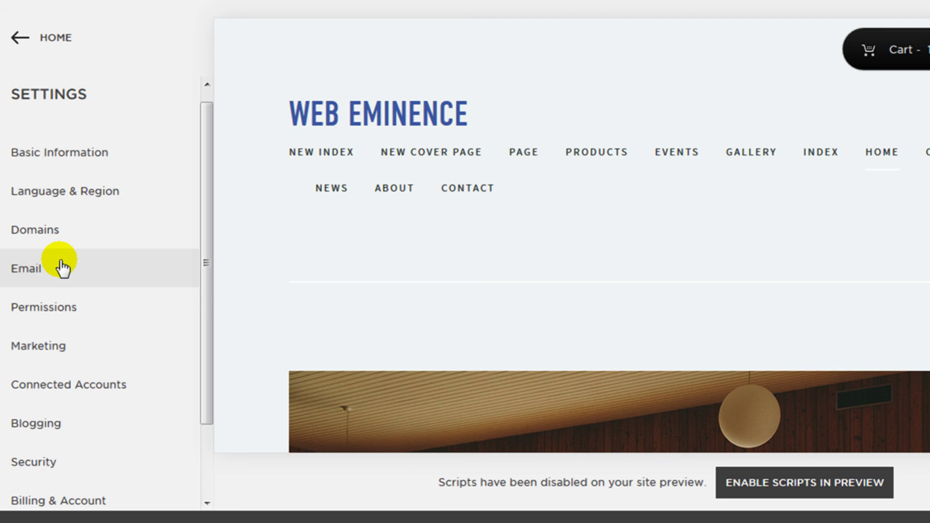
pyautogui.click(62, 268)
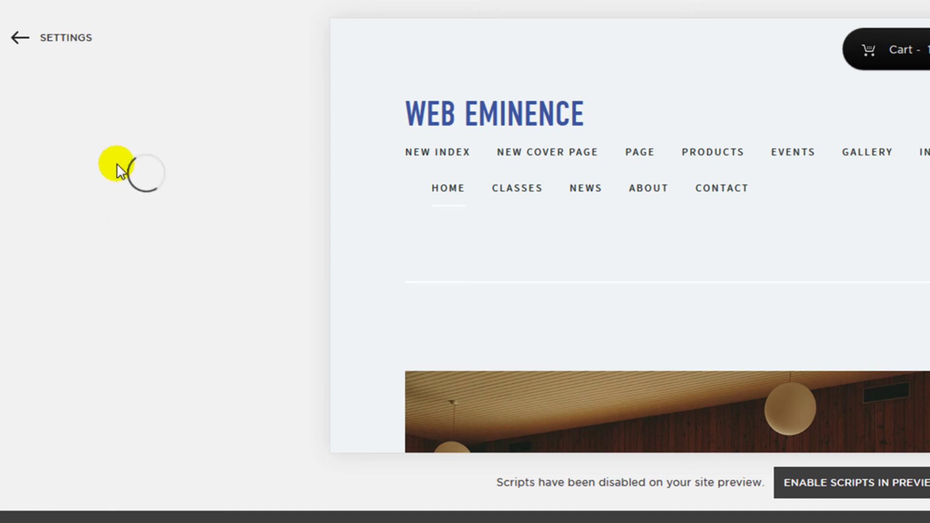
# Browse the full-screen site from Classes to New Cover Page, then VIEW WORK to Gallery
pyautogui.click(33, 38)
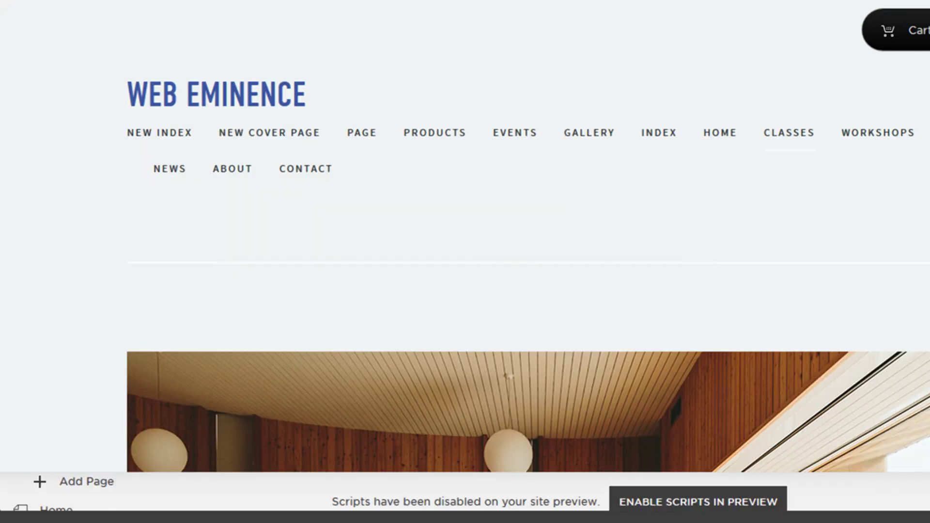
pyautogui.scroll(-2, 433, 270)
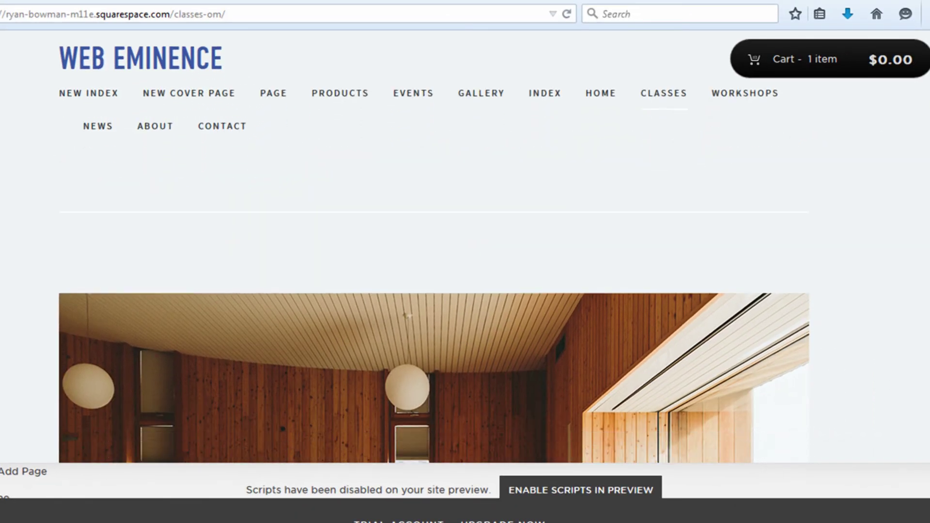
pyautogui.scroll(-4, 433, 270)
pyautogui.scroll(5, 434, 270)
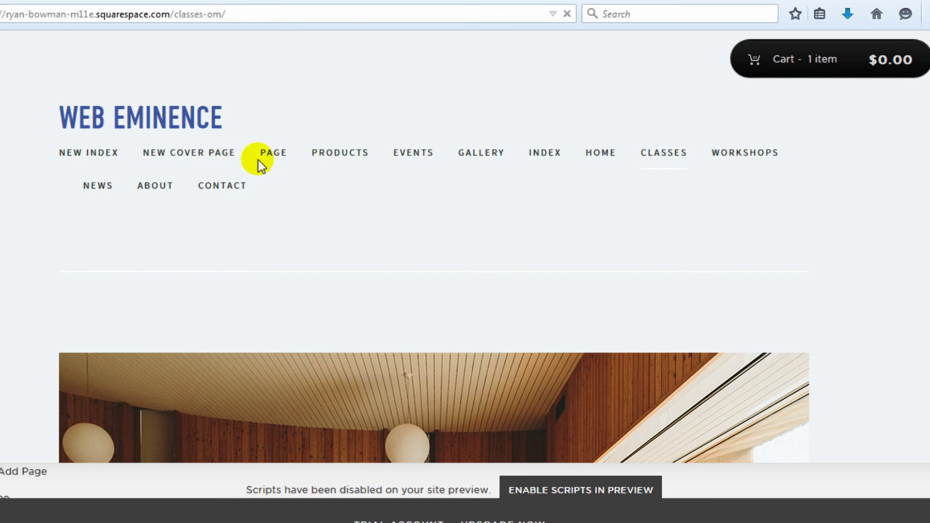
pyautogui.click(263, 156)
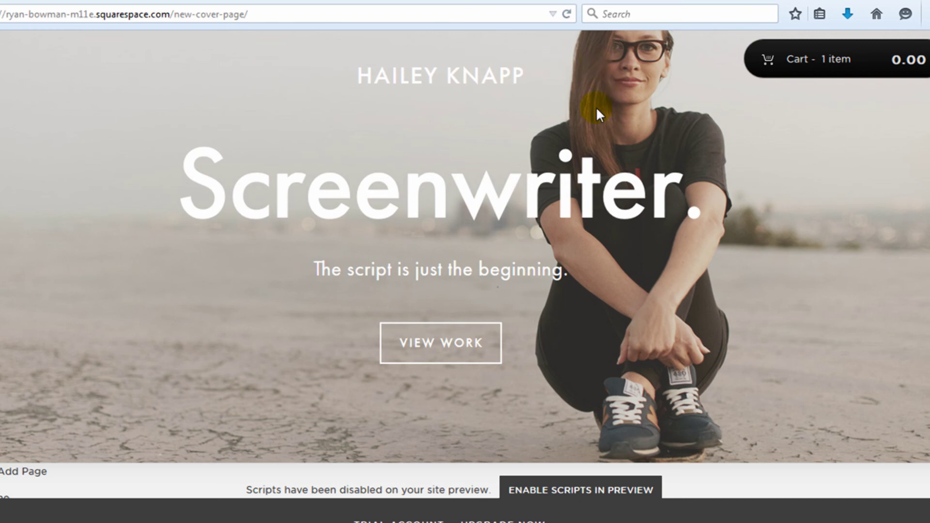
pyautogui.click(451, 332)
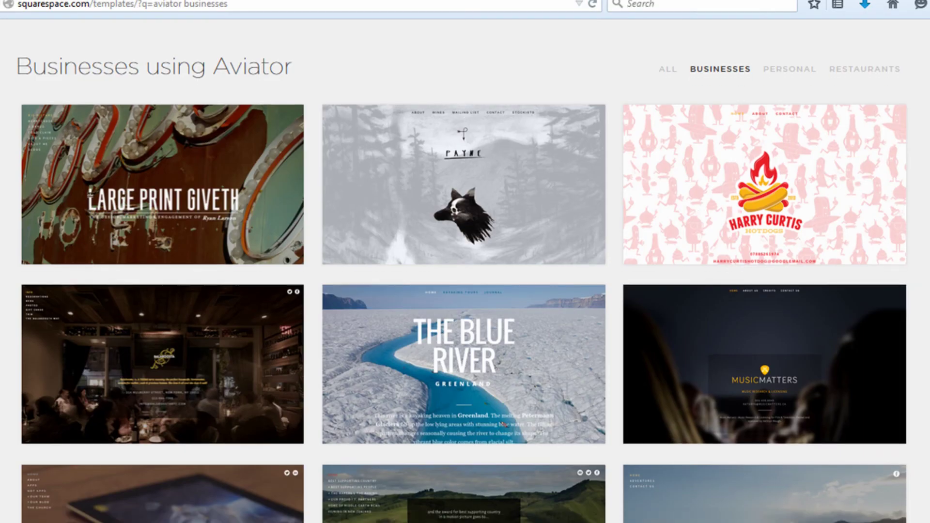
# Find the Adirondack template in the results and open its live demo preview
pyautogui.scroll(-4, 466, 271)
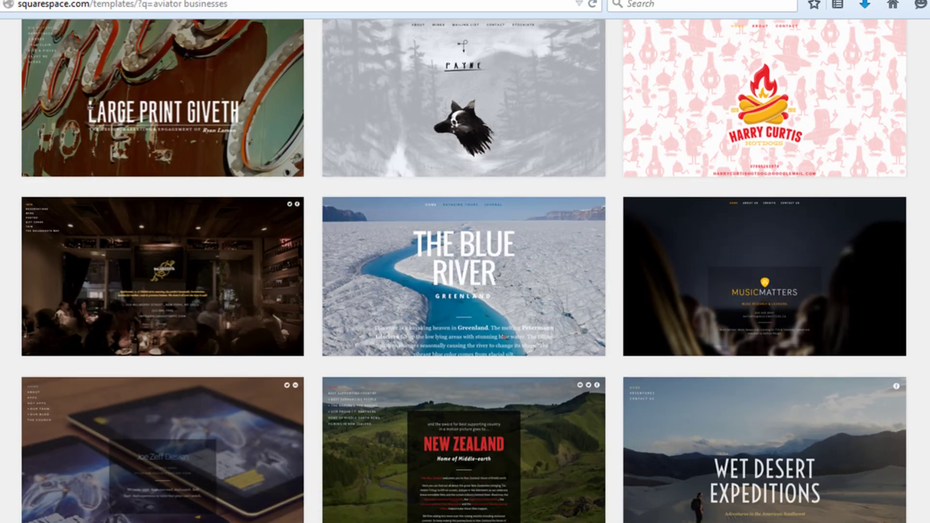
pyautogui.scroll(-4, 465, 272)
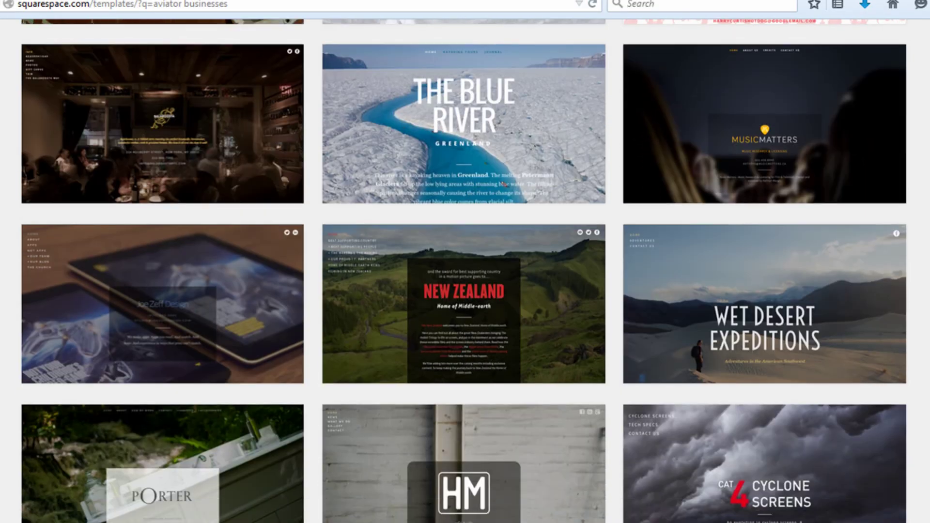
pyautogui.scroll(-4, 465, 272)
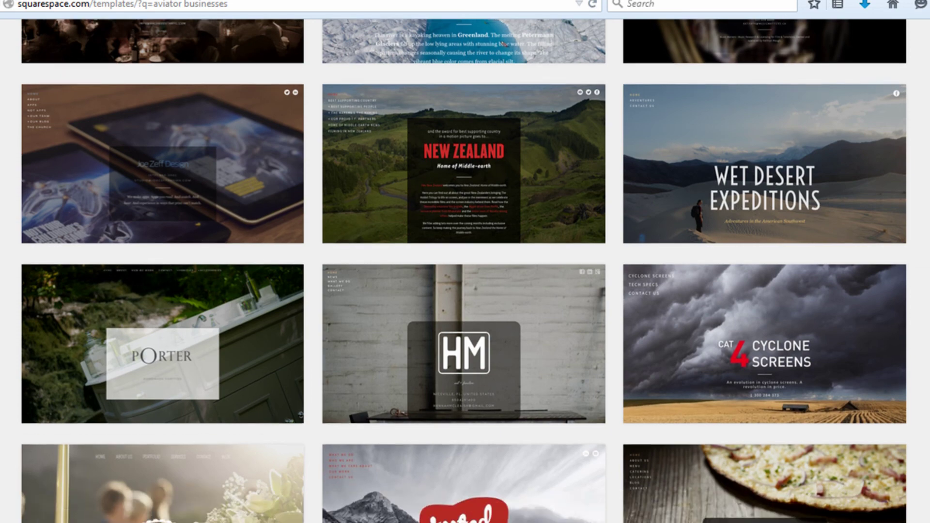
pyautogui.scroll(-3, 466, 271)
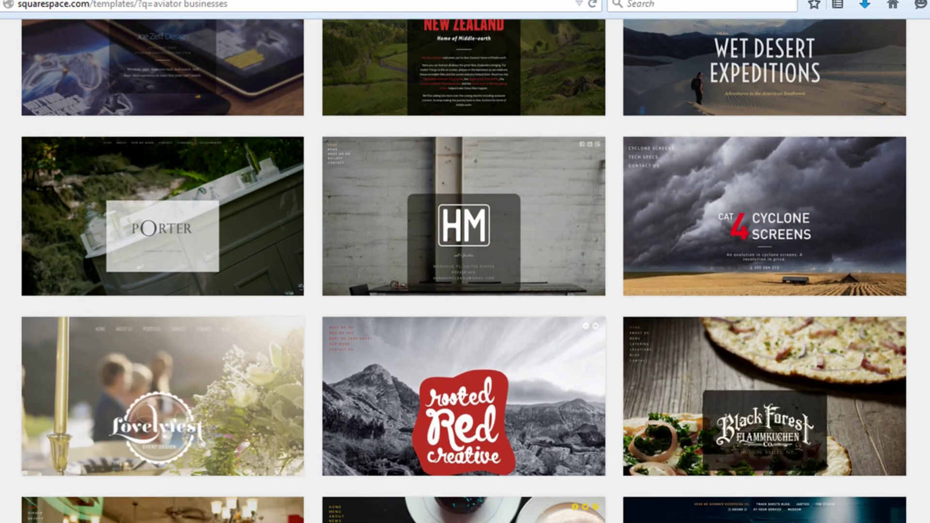
pyautogui.scroll(-4, 465, 272)
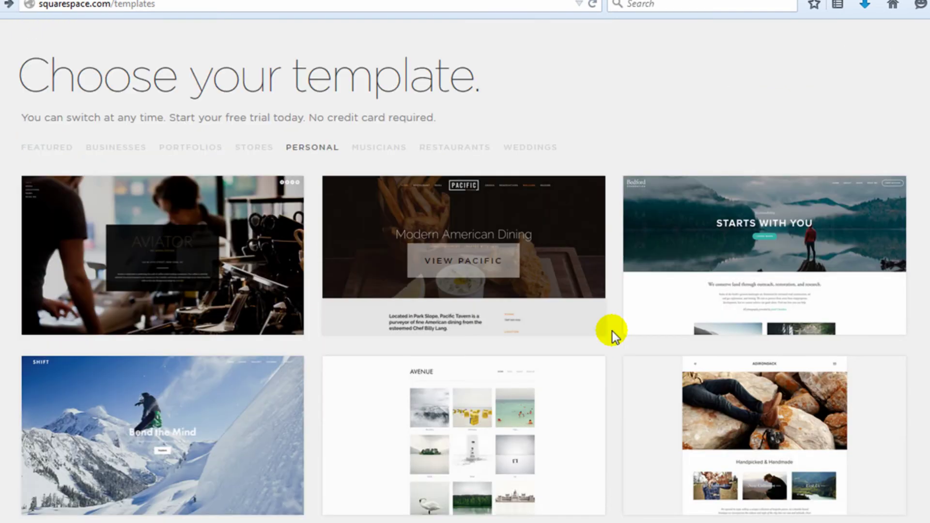
pyautogui.scroll(-2, 613, 333)
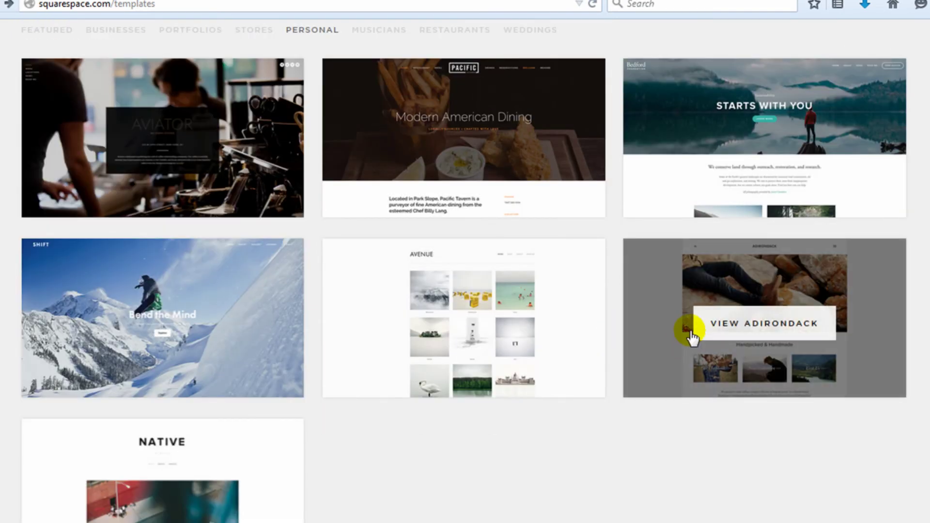
pyautogui.click(701, 325)
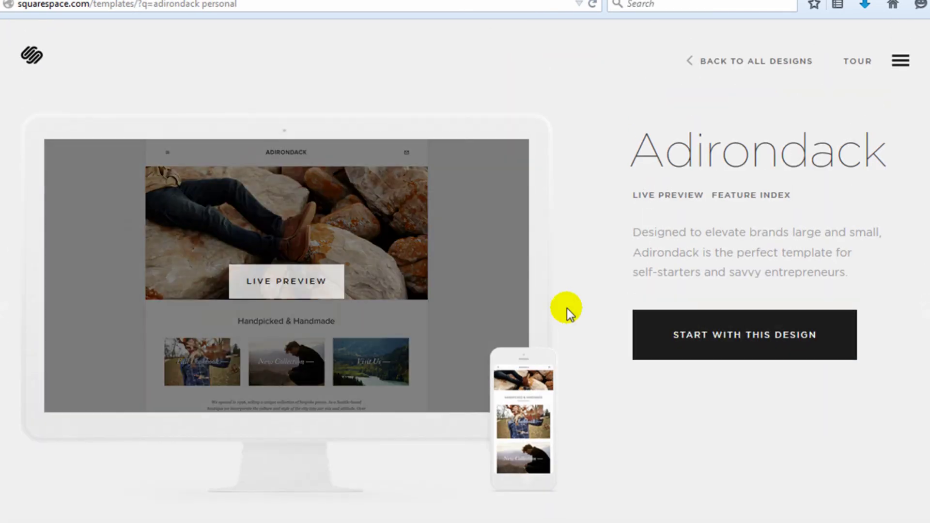
pyautogui.click(671, 199)
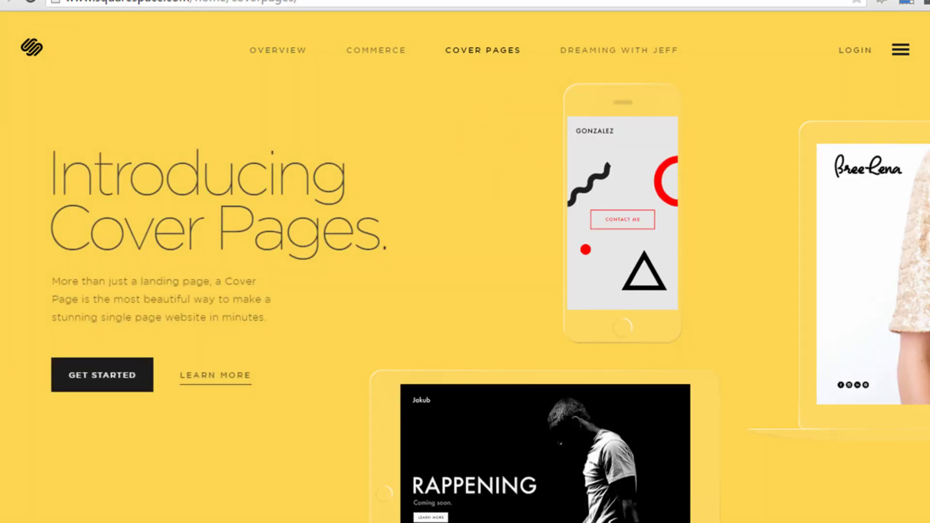
# Read down the Cover Pages introduction through its template example thumbnails
pyautogui.scroll(-10, 465, 271)
pyautogui.scroll(10, 465, 272)
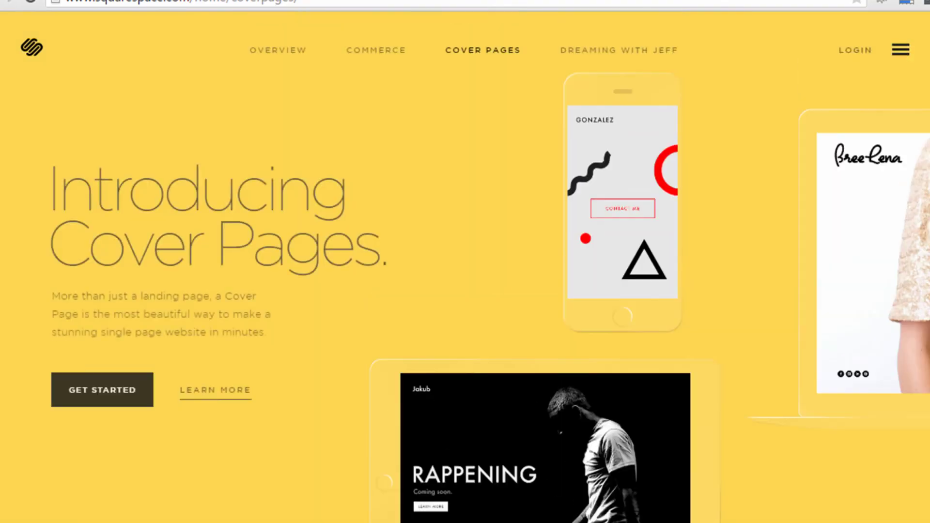
pyautogui.scroll(-5, 465, 272)
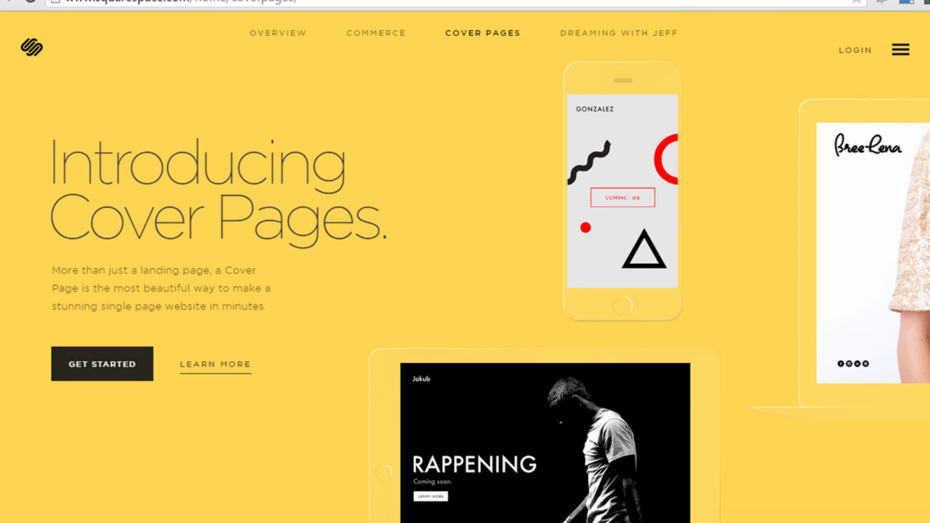
pyautogui.scroll(-5, 465, 271)
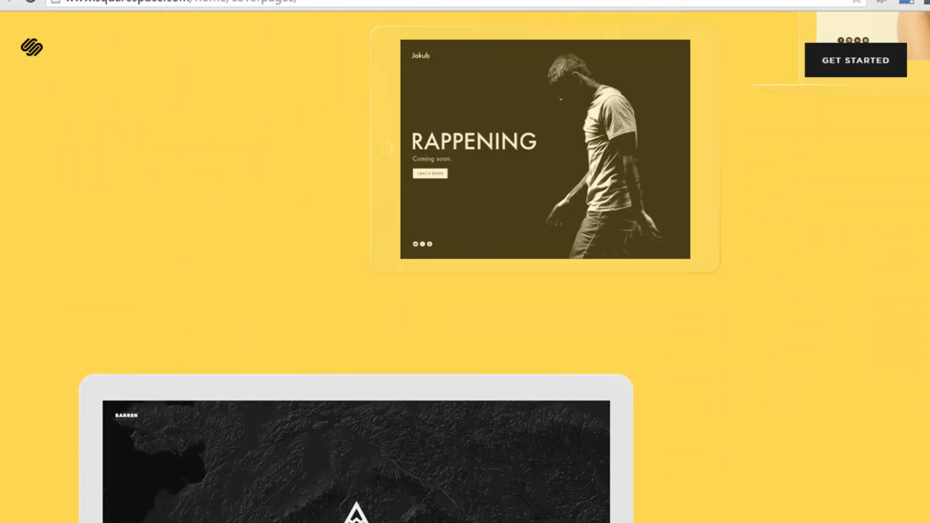
pyautogui.scroll(-6, 465, 271)
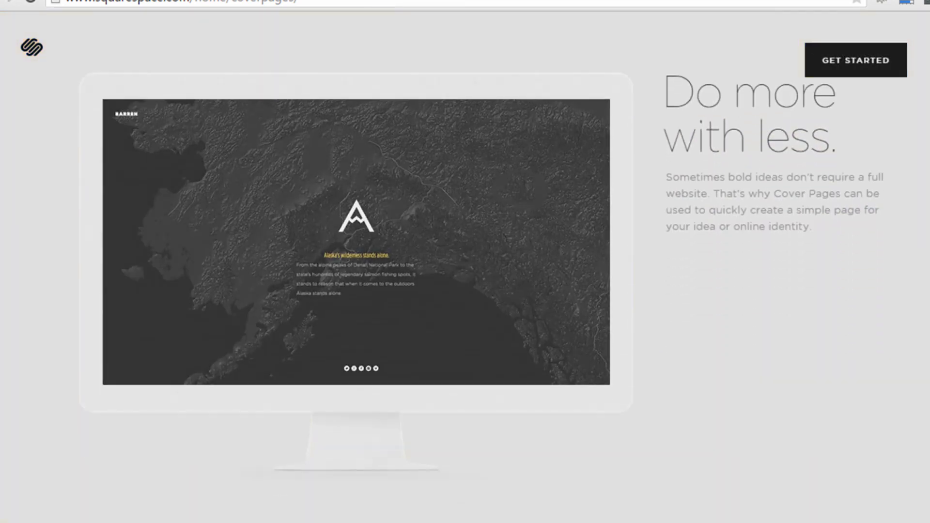
pyautogui.scroll(-6, 465, 271)
pyautogui.scroll(-6, 465, 271)
pyautogui.scroll(-5, 465, 271)
pyautogui.scroll(-8, 465, 271)
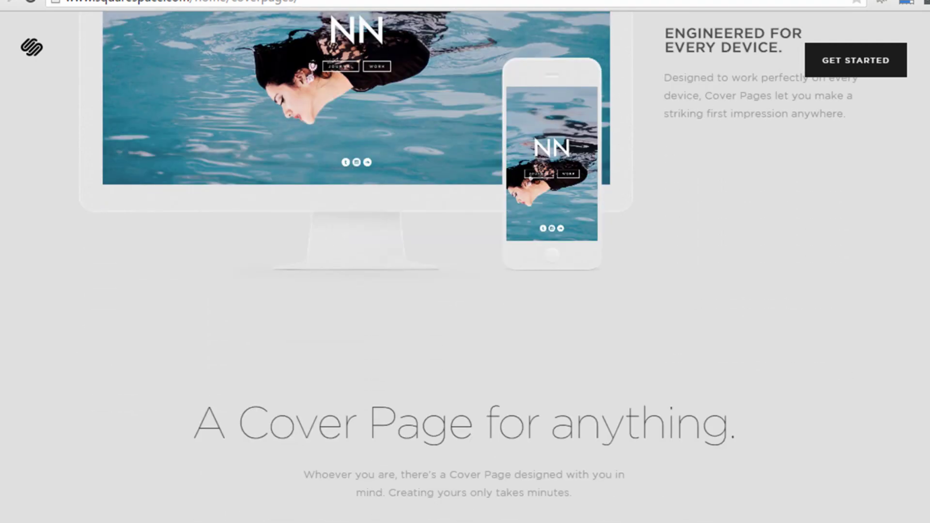
pyautogui.scroll(-7, 465, 271)
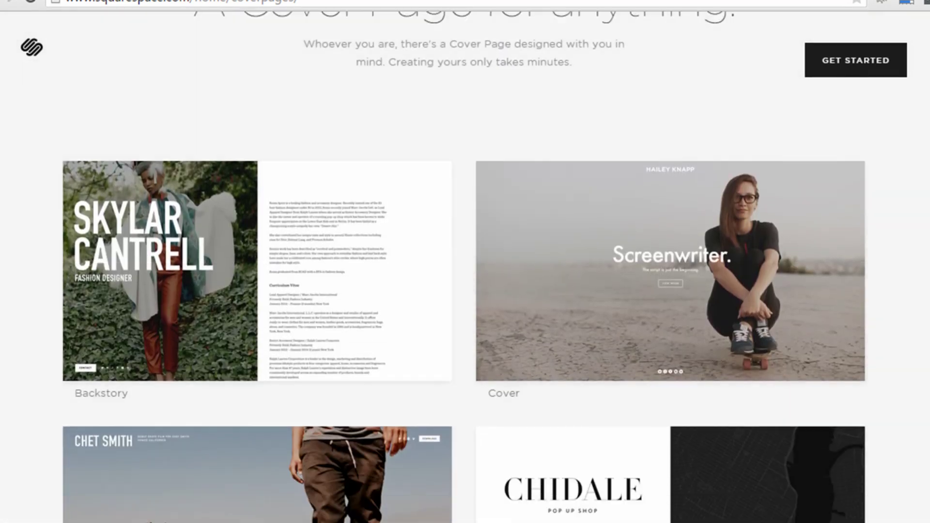
pyautogui.scroll(-7, 465, 271)
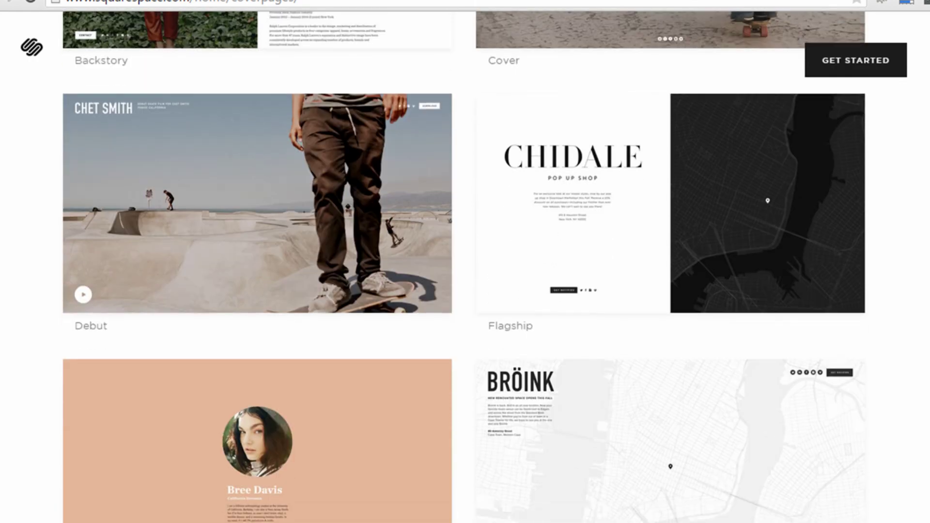
pyautogui.scroll(-8, 465, 272)
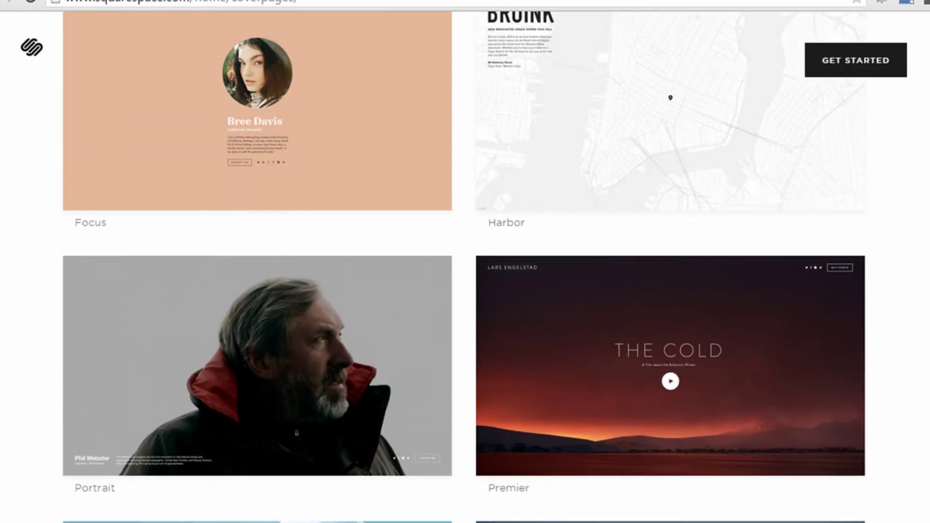
pyautogui.scroll(-6, 465, 271)
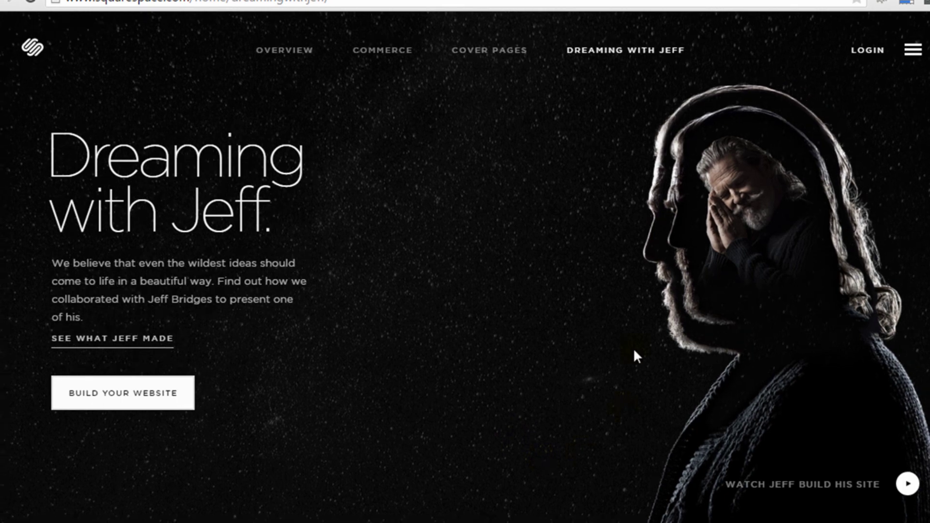
# Read through the Commerce page's online-store features, then open the full site menu
pyautogui.click(395, 53)
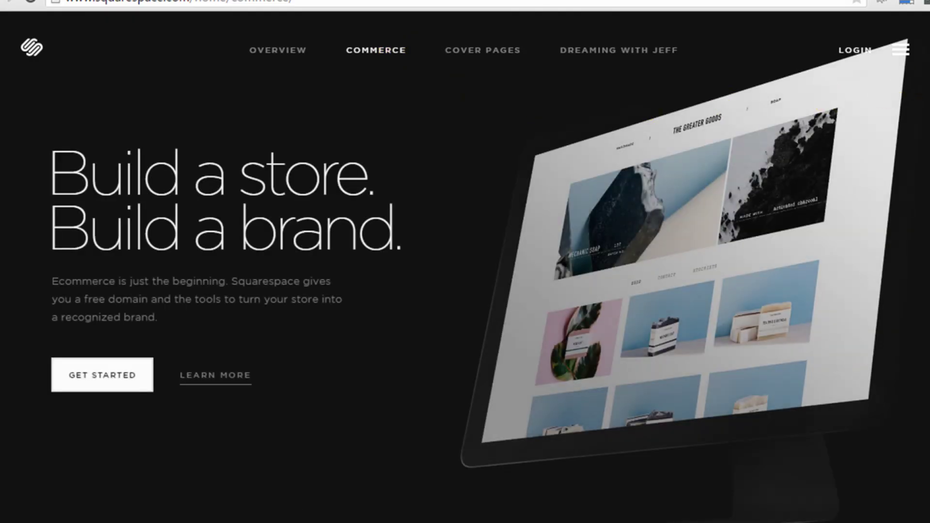
pyautogui.scroll(-5, 465, 262)
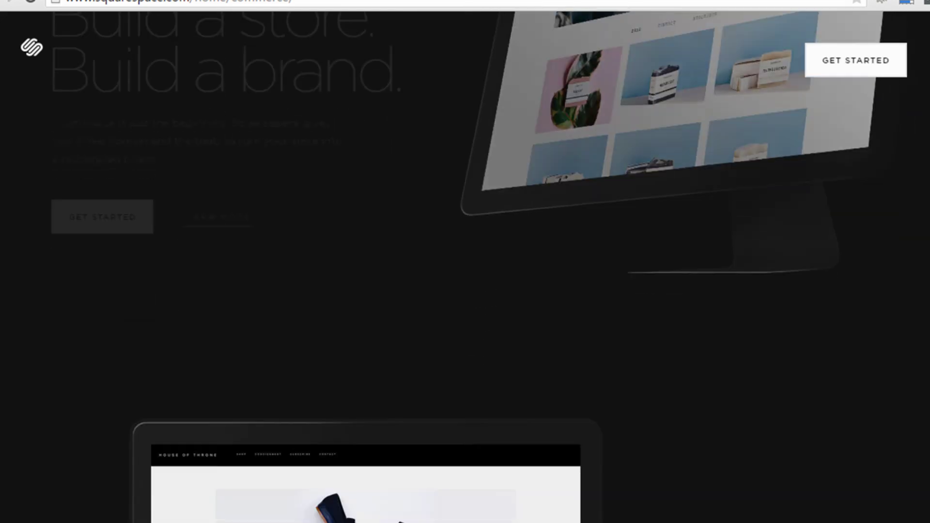
pyautogui.scroll(-10, 771, 261)
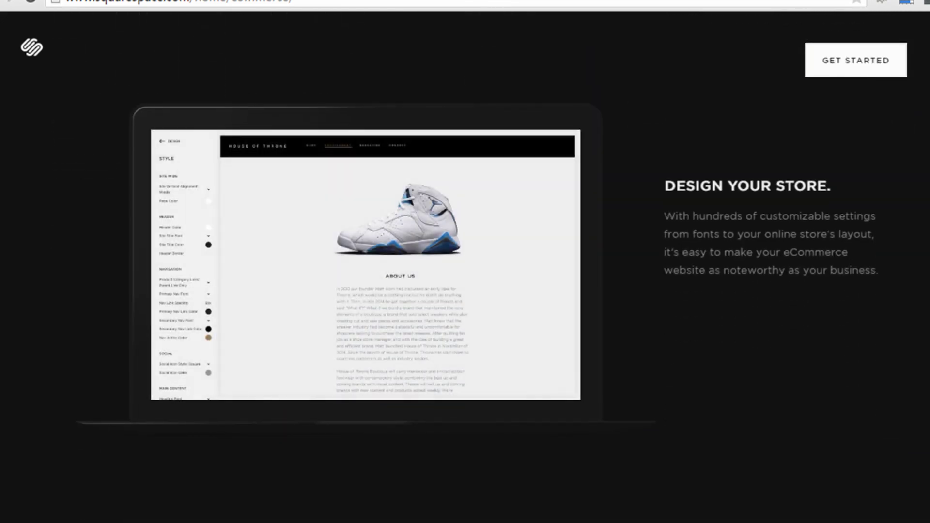
pyautogui.scroll(-8, 465, 262)
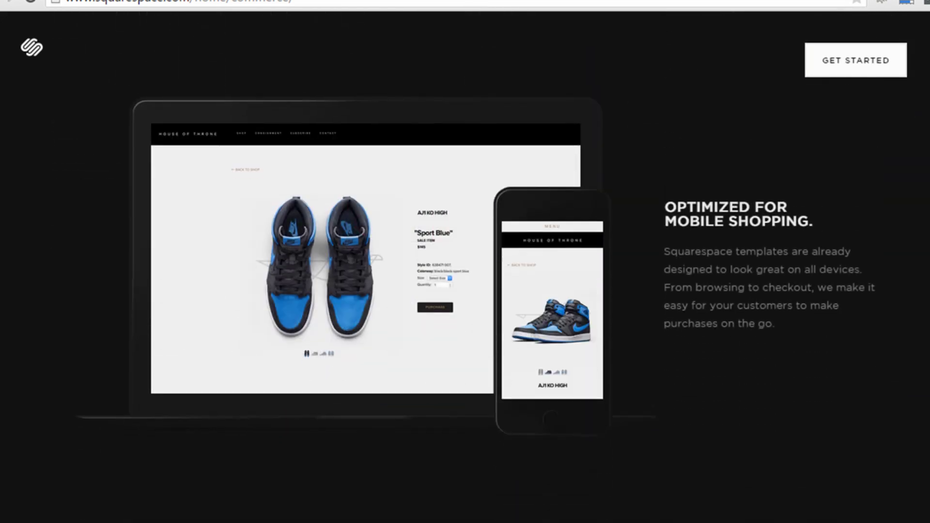
pyautogui.scroll(-15, 466, 261)
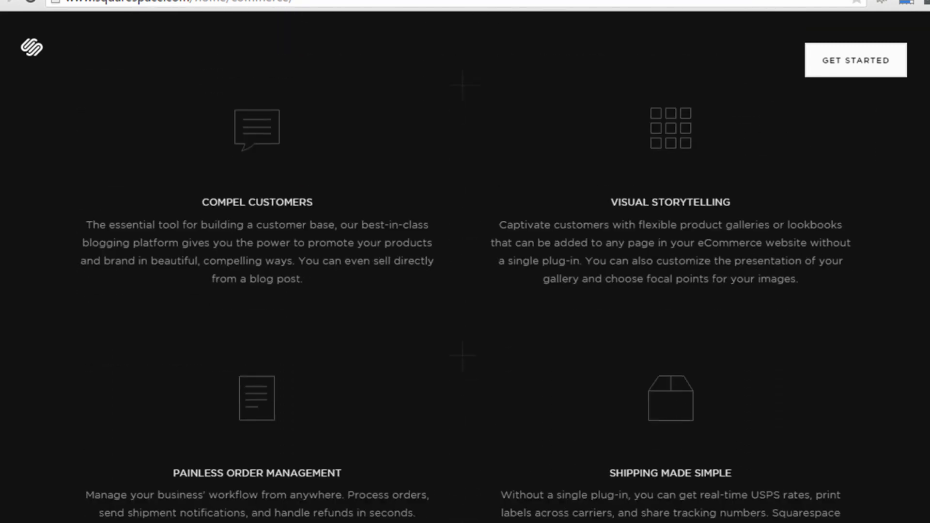
pyautogui.scroll(-5, 465, 261)
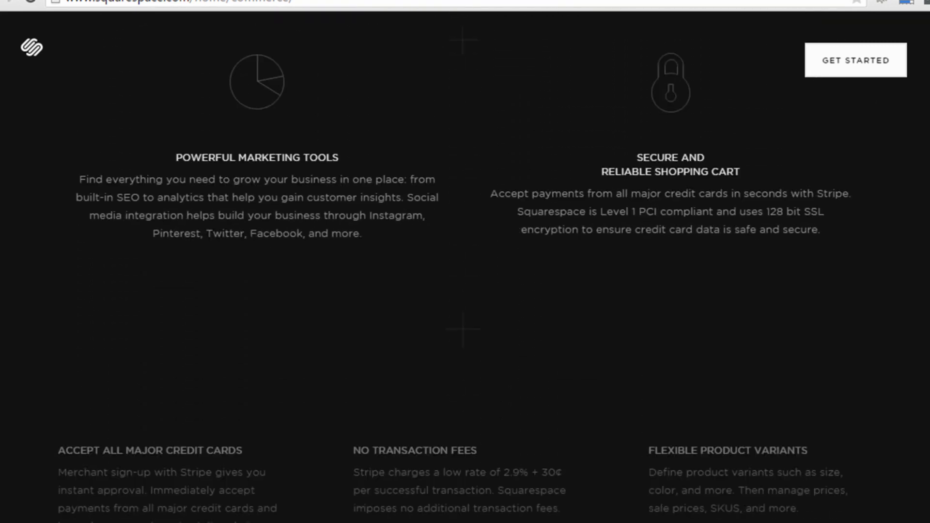
pyautogui.scroll(15, 465, 262)
pyautogui.scroll(12, 465, 262)
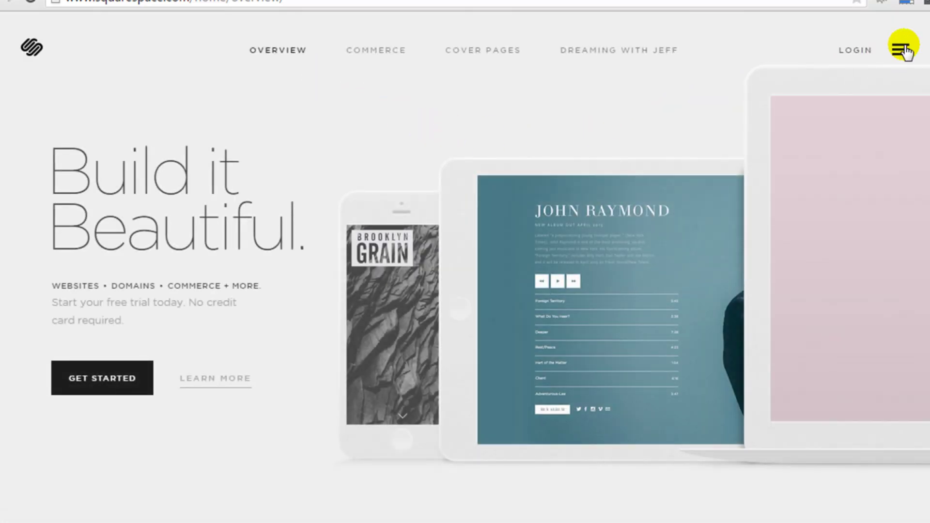
pyautogui.click(902, 48)
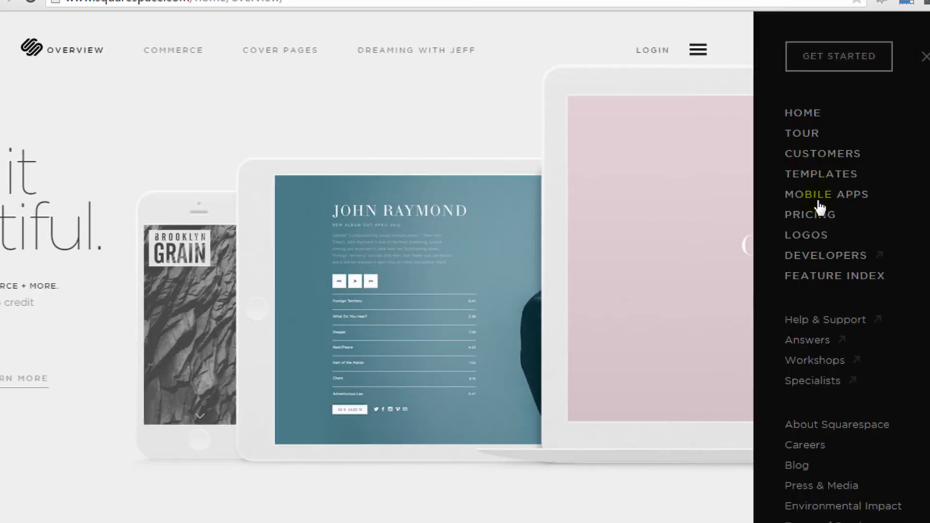